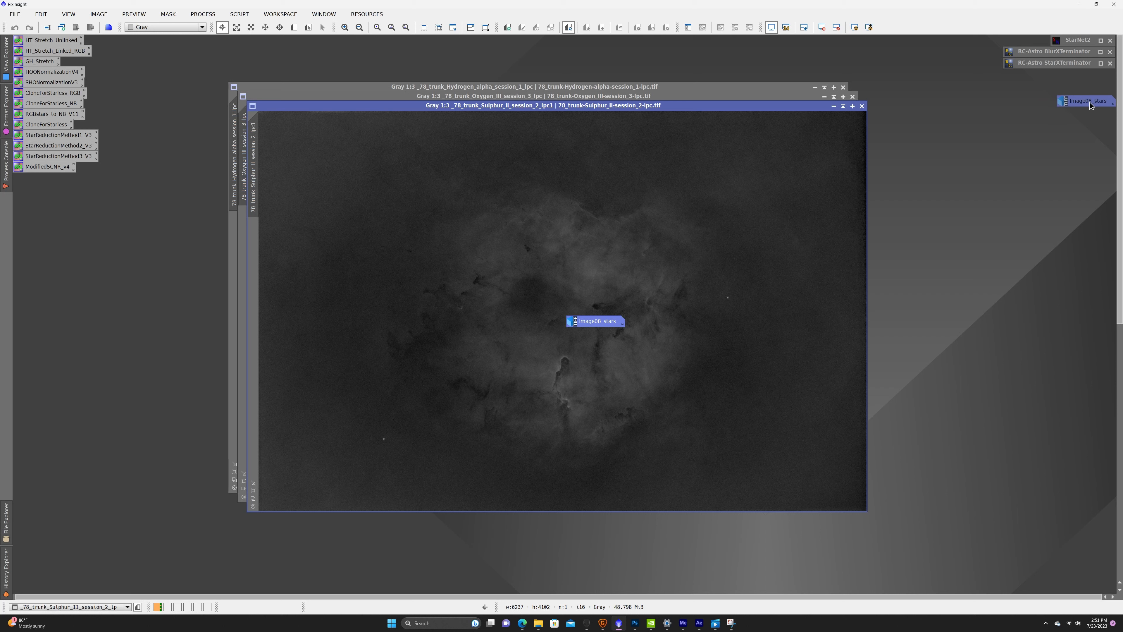
# Spread the Hydrogen-alpha, Oxygen III and Sulphur II image windows diagonally across the workspace and park the Image08_stars icon at its edge.
pyautogui.moveTo(1090, 102); pyautogui.dragTo(1091, 101)
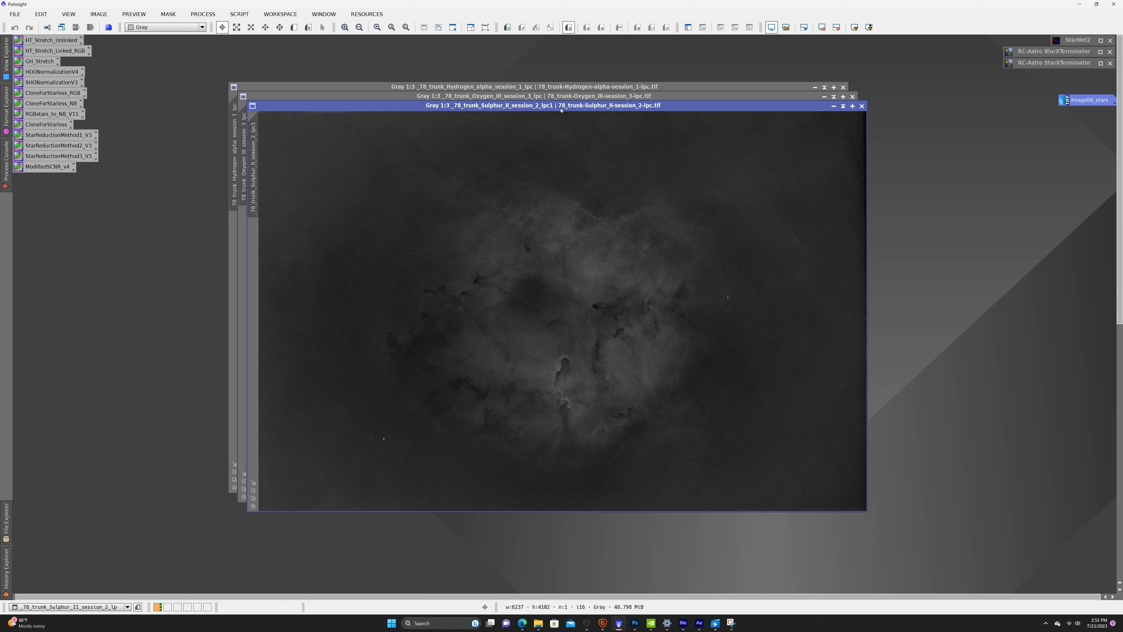
pyautogui.moveTo(561, 110); pyautogui.dragTo(572, 138)
pyautogui.moveTo(574, 98); pyautogui.dragTo(592, 116)
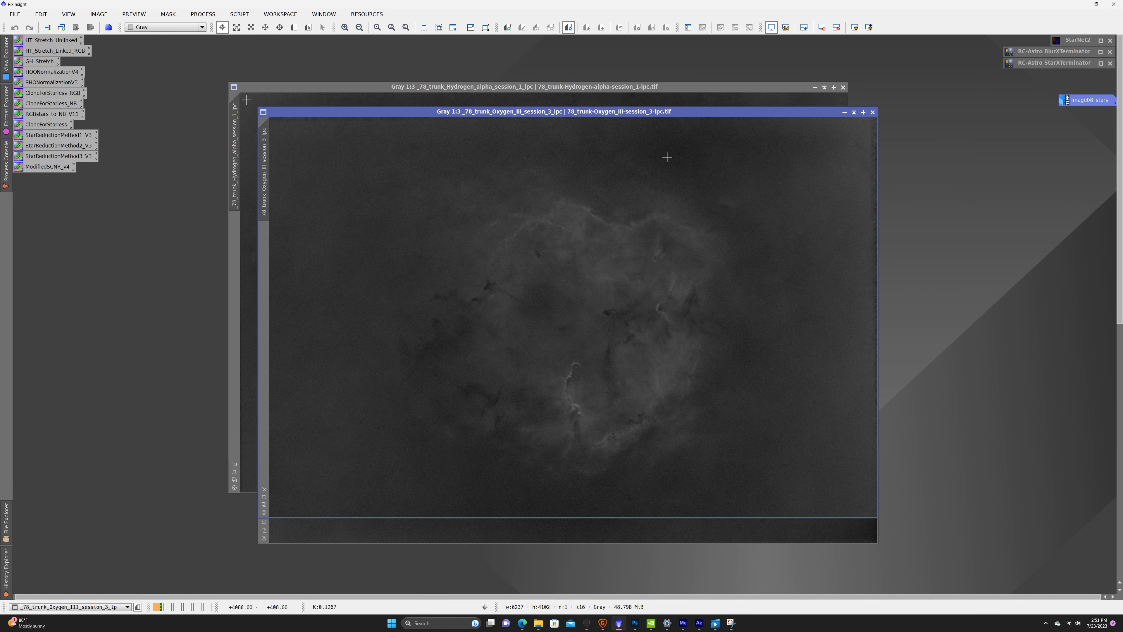
pyautogui.click(827, 528)
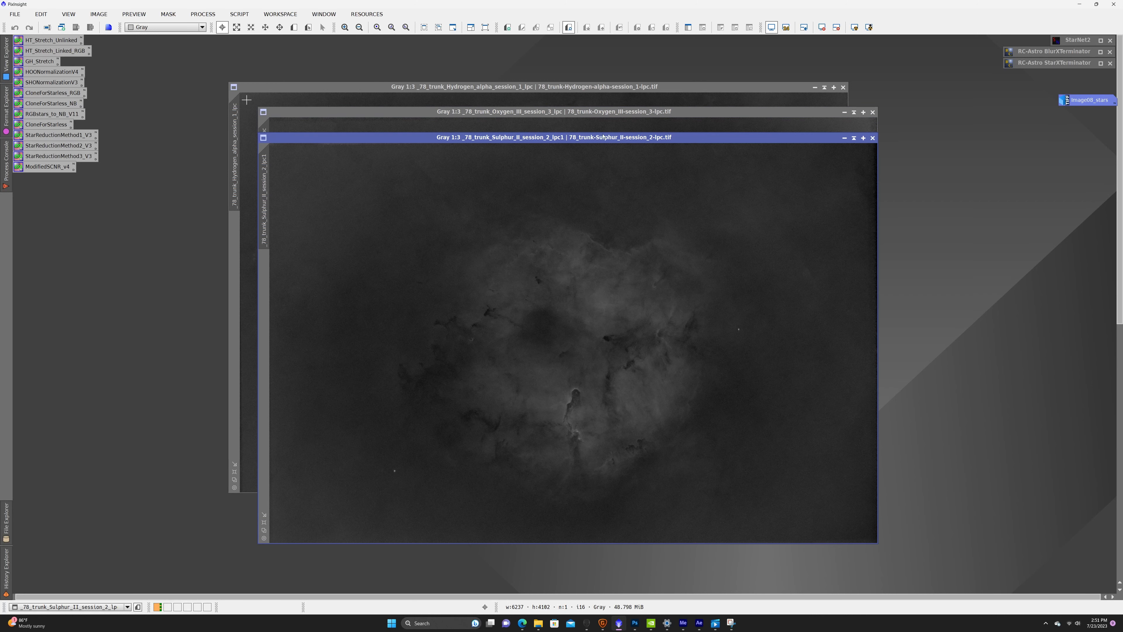
pyautogui.moveTo(587, 139); pyautogui.dragTo(634, 141)
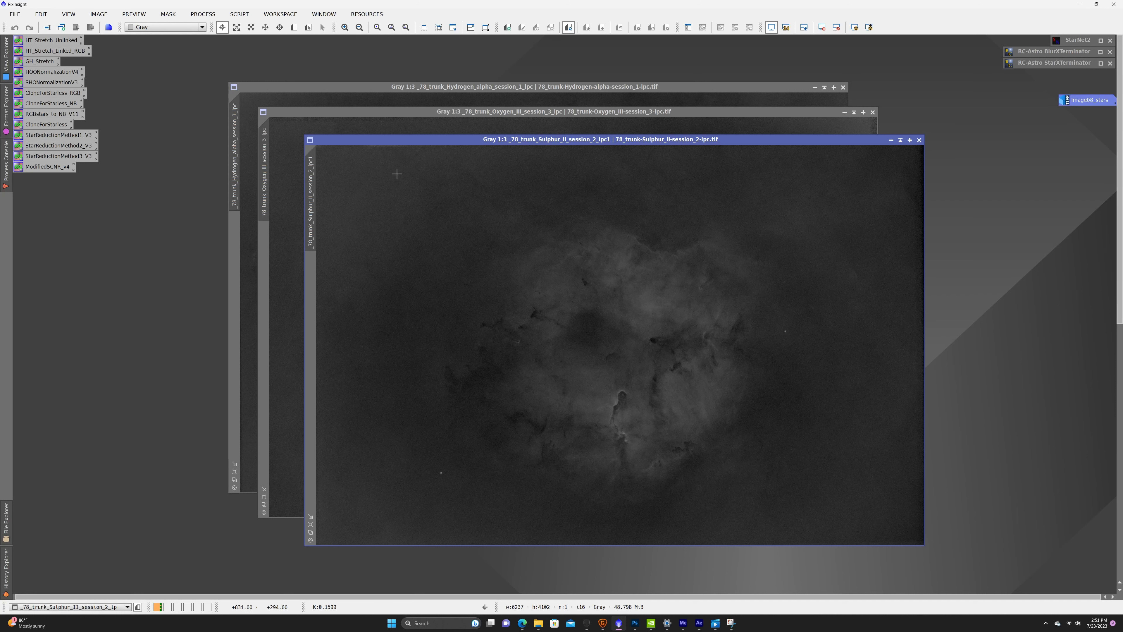
pyautogui.moveTo(508, 140); pyautogui.dragTo(723, 150)
pyautogui.moveTo(497, 116); pyautogui.dragTo(571, 131)
pyautogui.moveTo(491, 89); pyautogui.dragTo(361, 41)
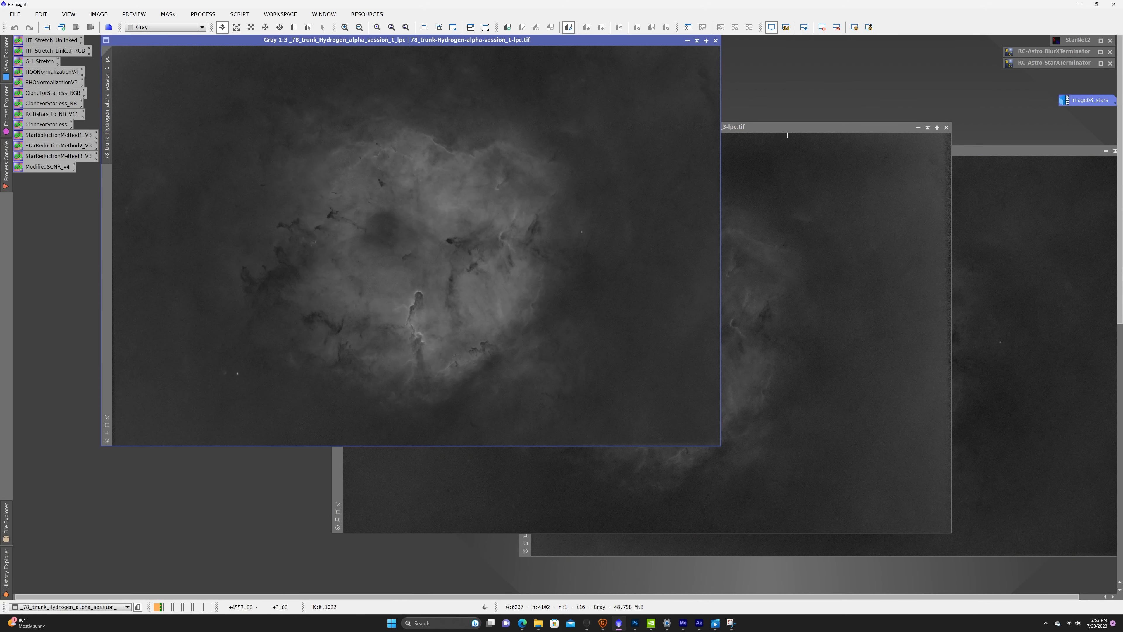
pyautogui.moveTo(788, 128); pyautogui.dragTo(661, 95)
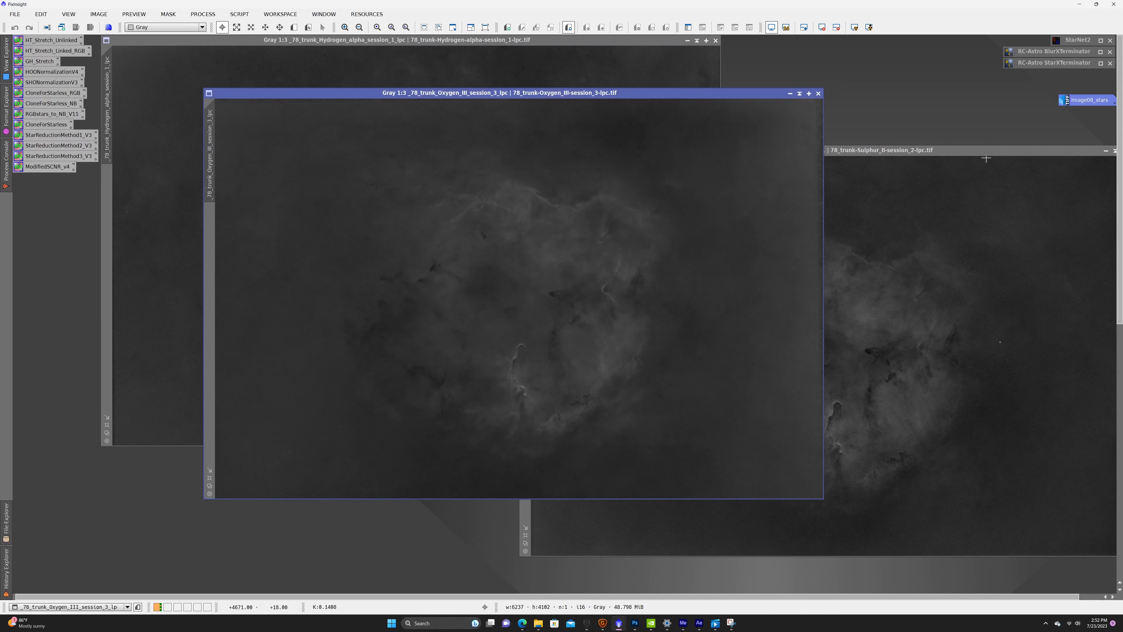
pyautogui.moveTo(959, 150); pyautogui.dragTo(876, 151)
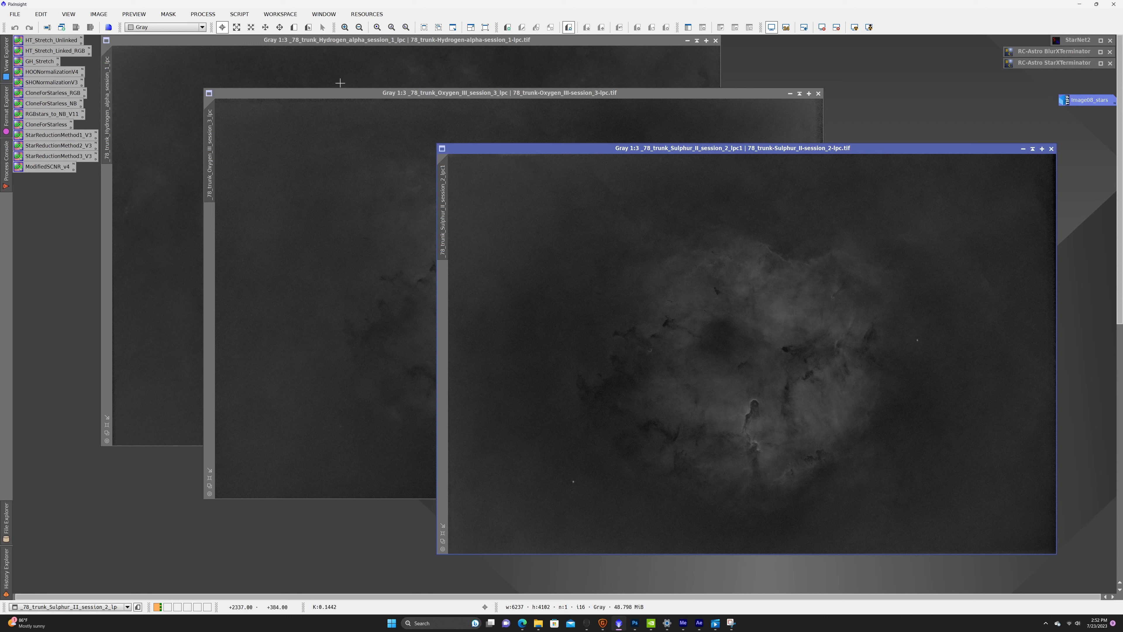
# Start an LRGBCombination and assign _78_trunk_Hydrogen_alpha_session_1_lpc as the lightness source image.
pyautogui.click(203, 14)
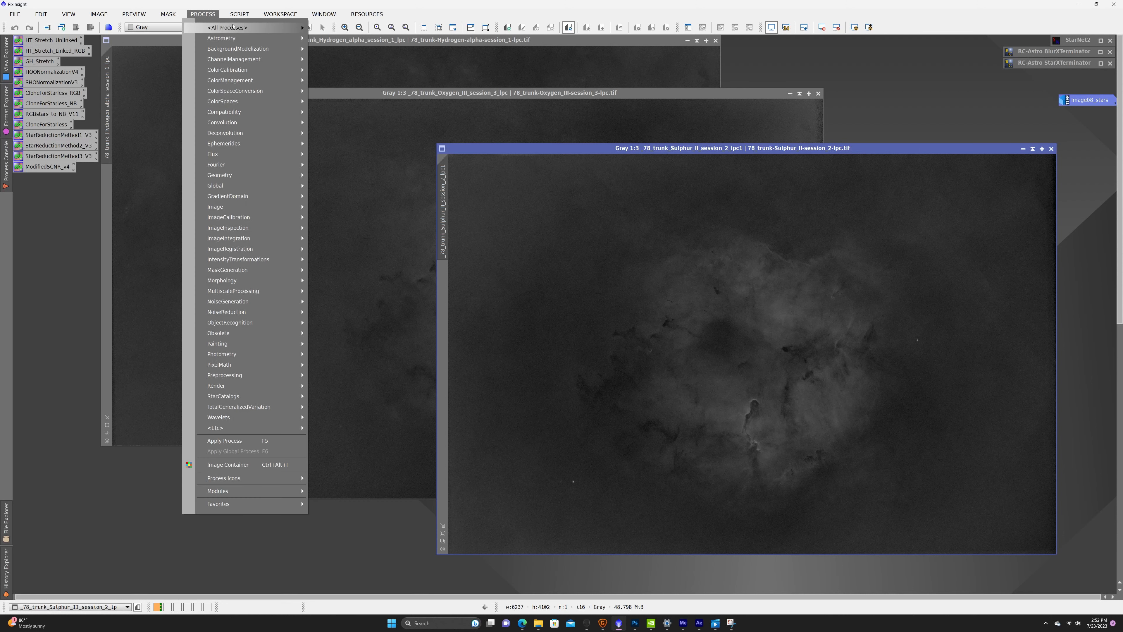
pyautogui.moveTo(248, 28)
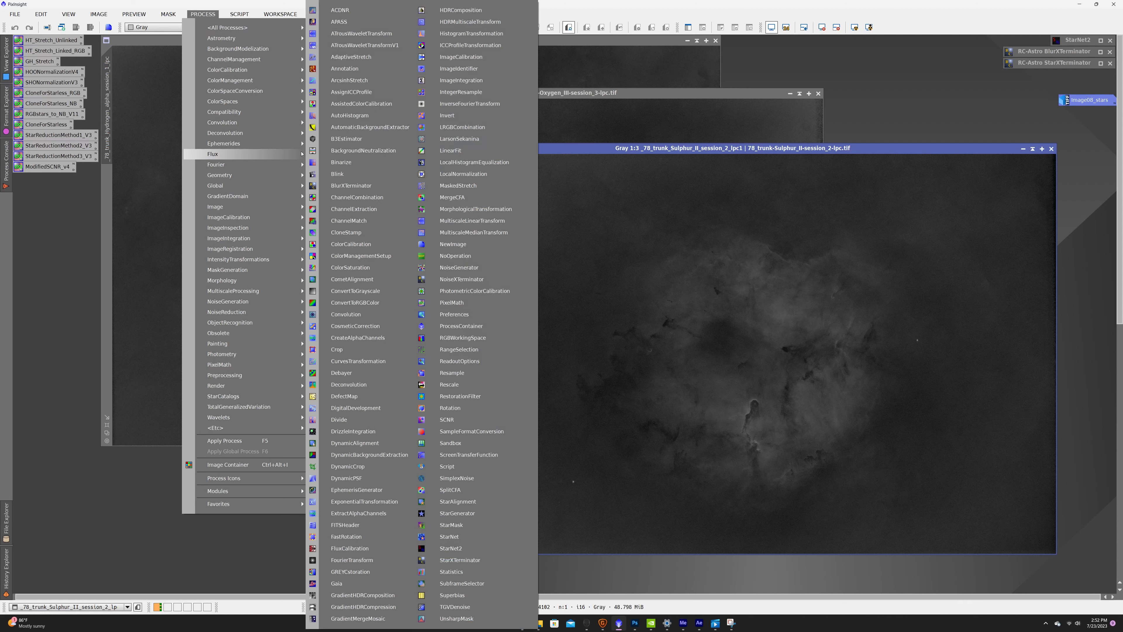
pyautogui.click(461, 128)
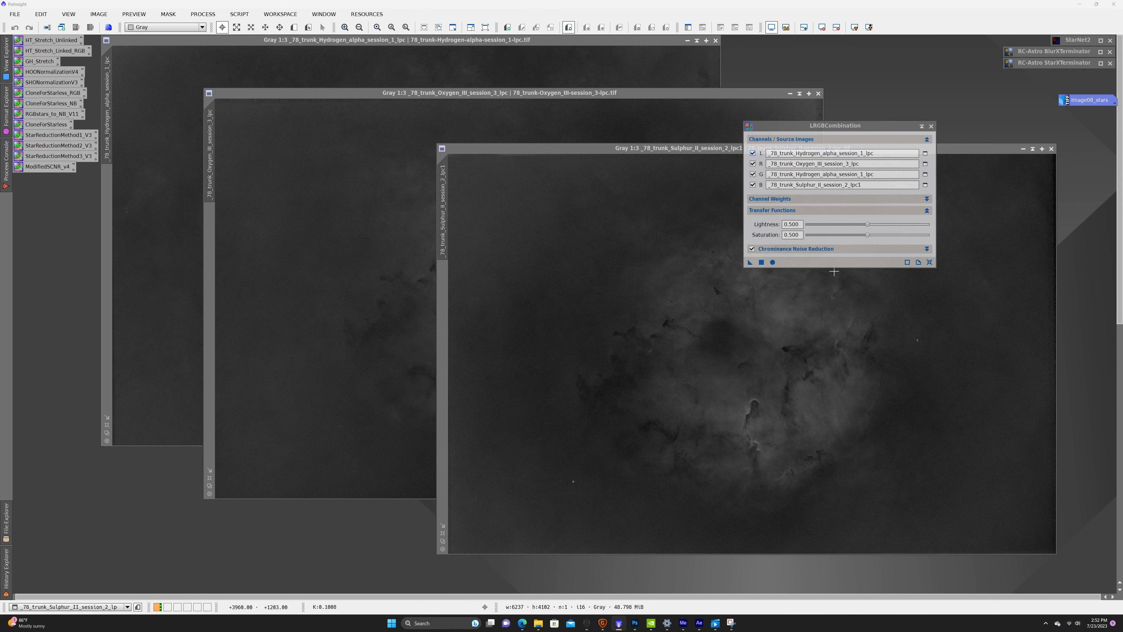
pyautogui.click(925, 153)
pyautogui.click(598, 303)
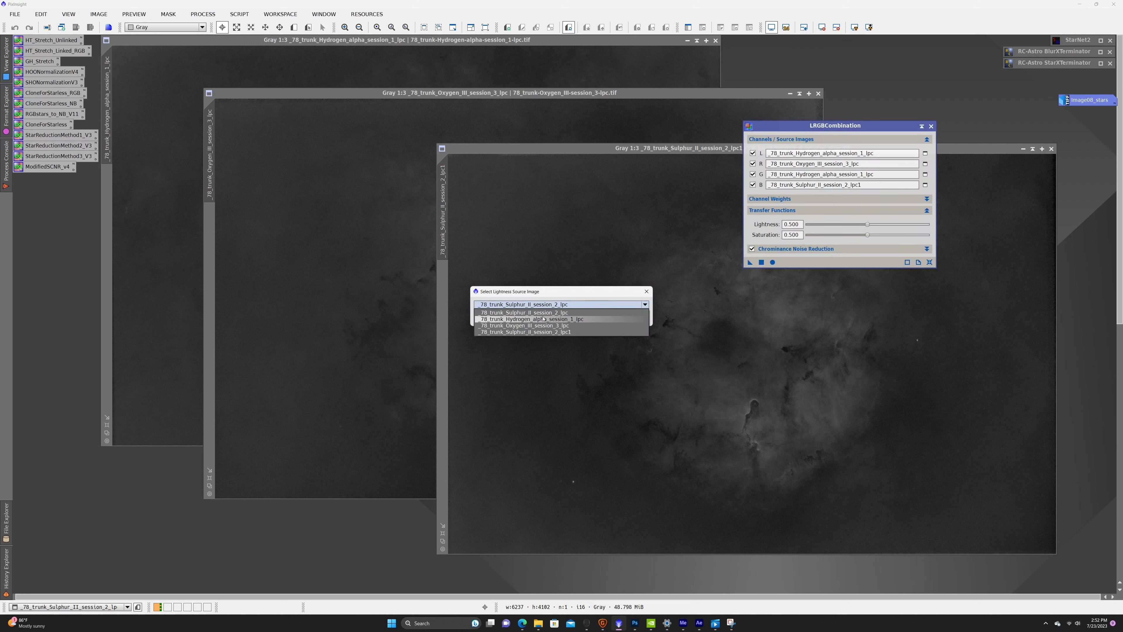
pyautogui.click(542, 320)
pyautogui.click(593, 316)
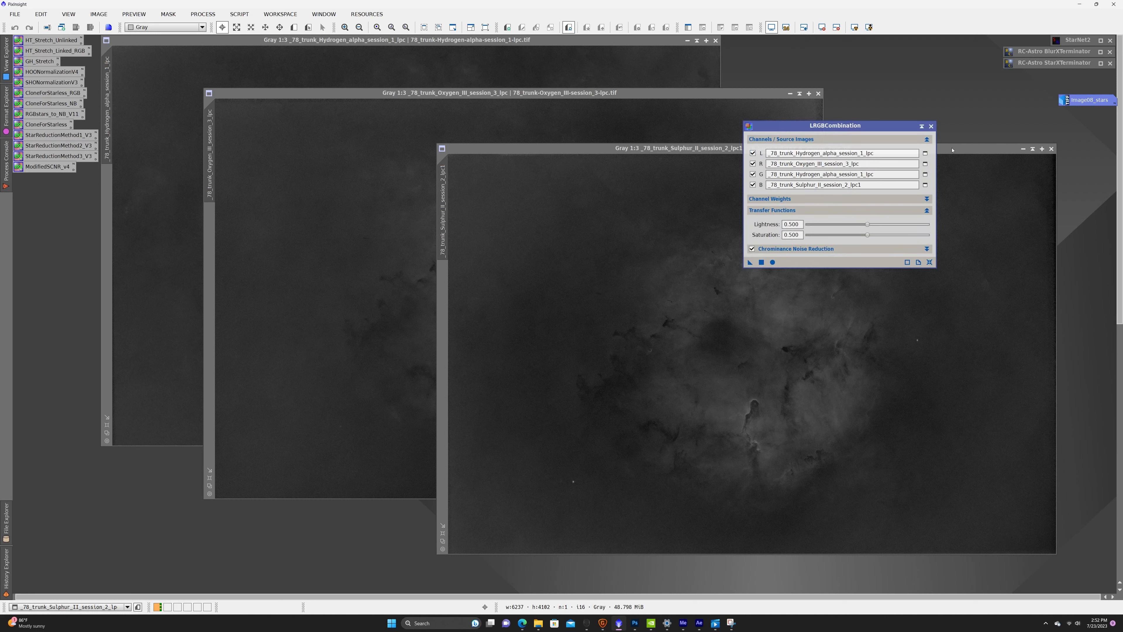
# Assign _78_trunk_Oxygen_III_session_3_lpc as the red channel source image.
pyautogui.click(925, 164)
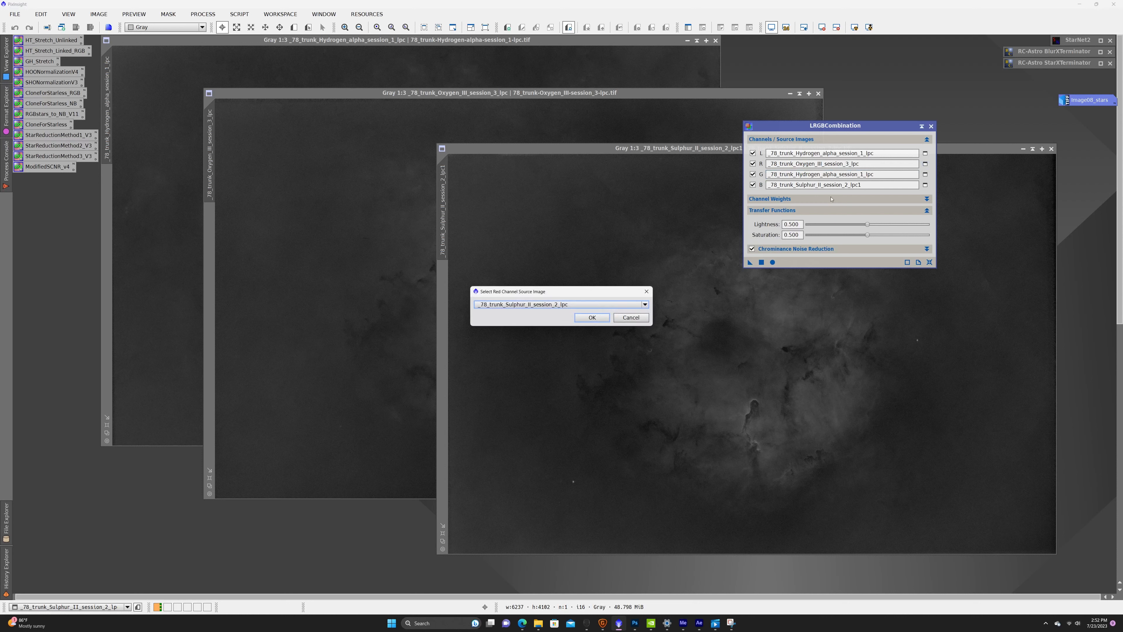
pyautogui.click(572, 304)
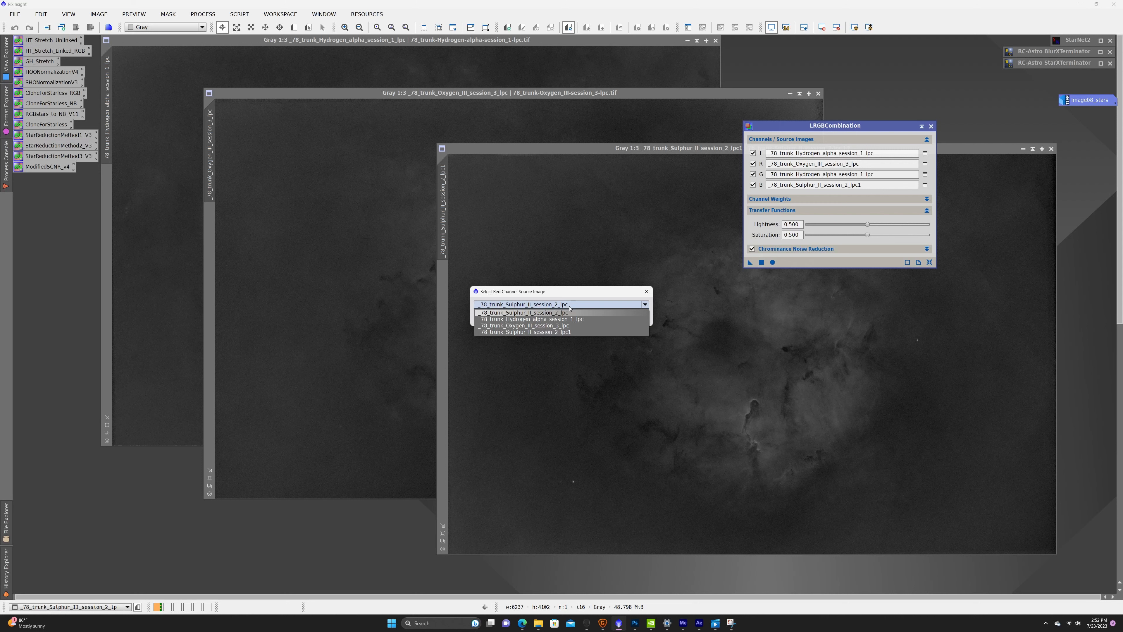
pyautogui.click(534, 325)
pyautogui.click(592, 318)
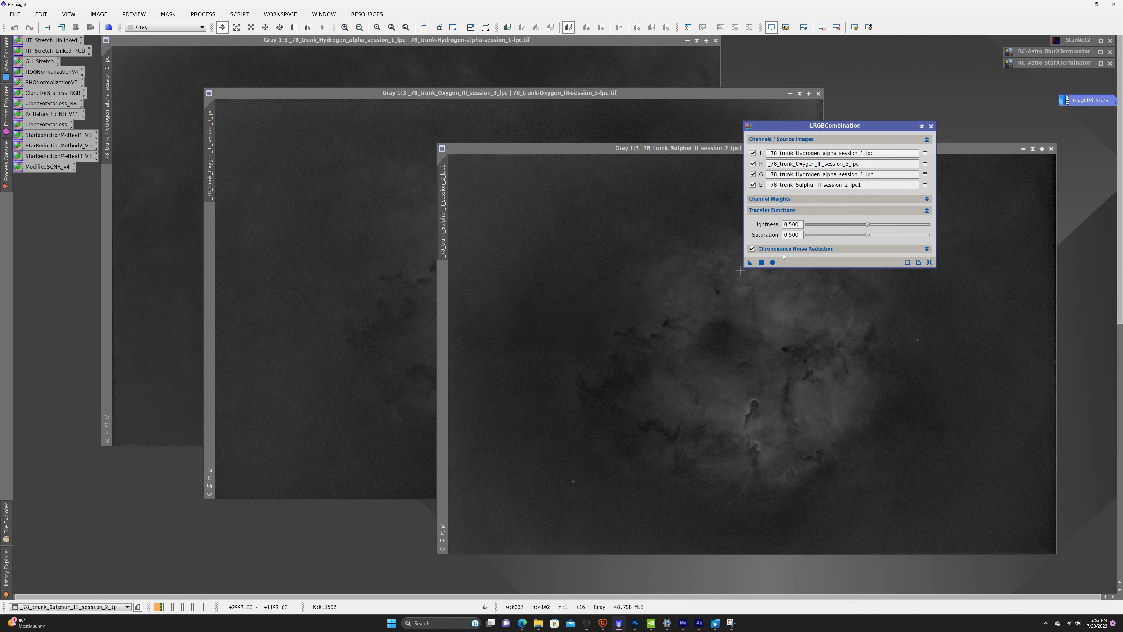
# Assign _78_trunk_Hydrogen_alpha_session_1_lpc as the green channel source image.
pyautogui.click(925, 174)
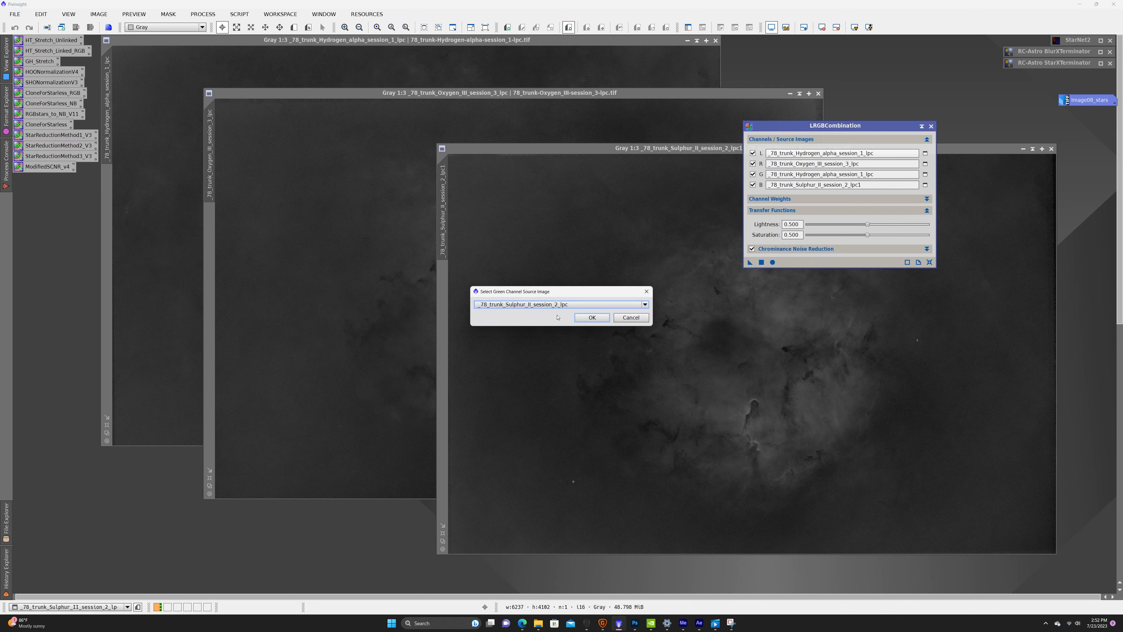
pyautogui.click(544, 305)
pyautogui.click(522, 319)
pyautogui.click(592, 319)
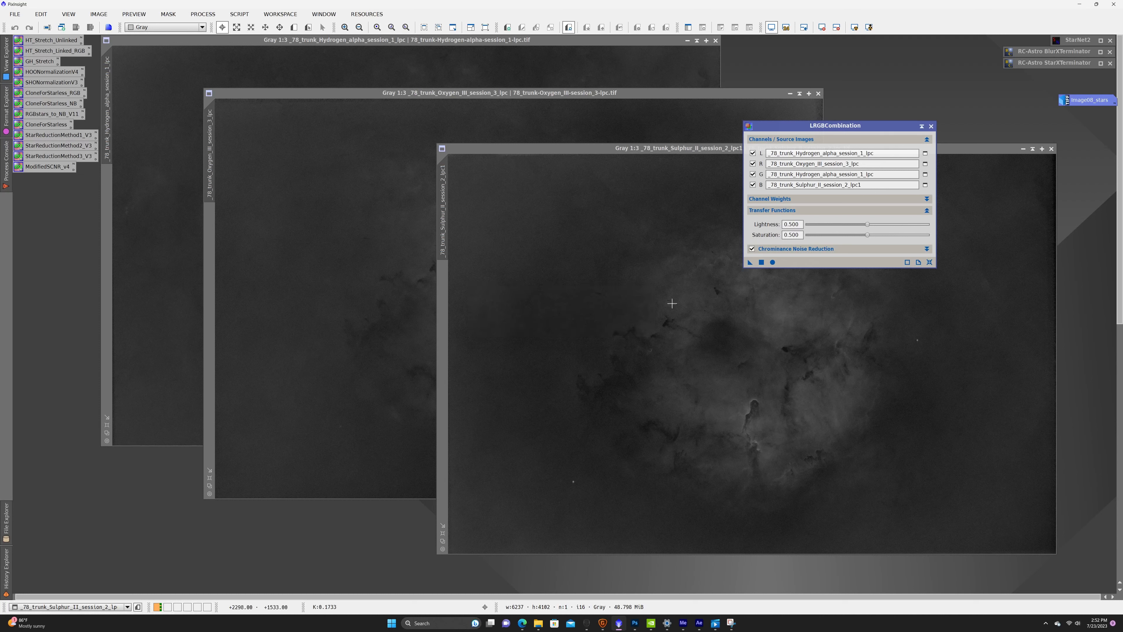
# Assign _78_trunk_Sulphur_II_session_2_lpc as the blue channel source and run the combination globally to create a new color image.
pyautogui.click(925, 185)
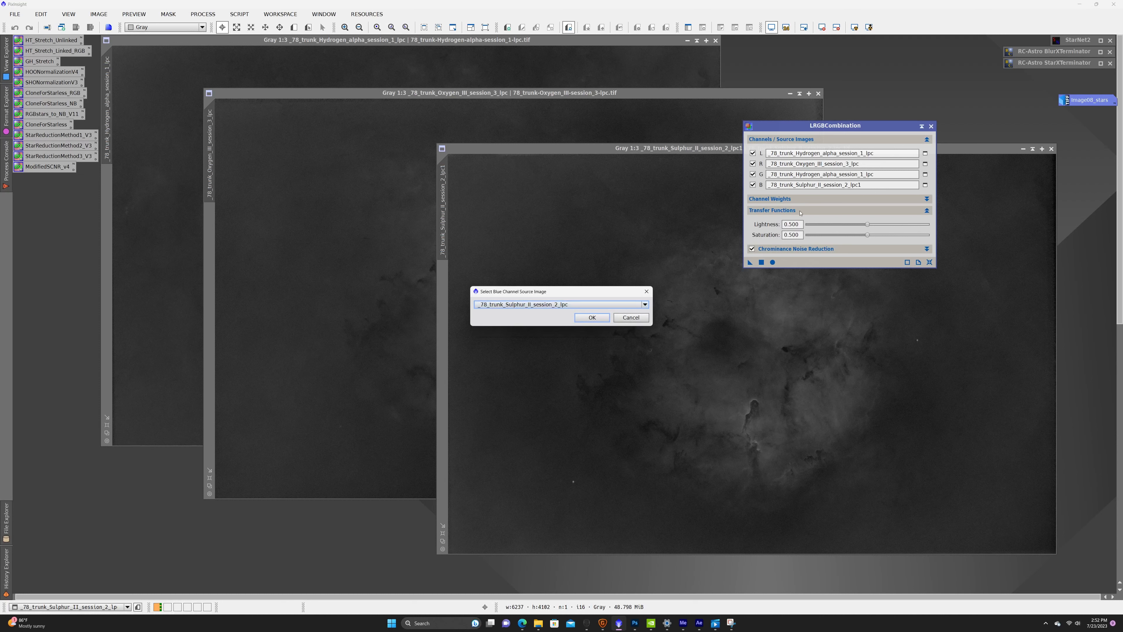
pyautogui.click(593, 317)
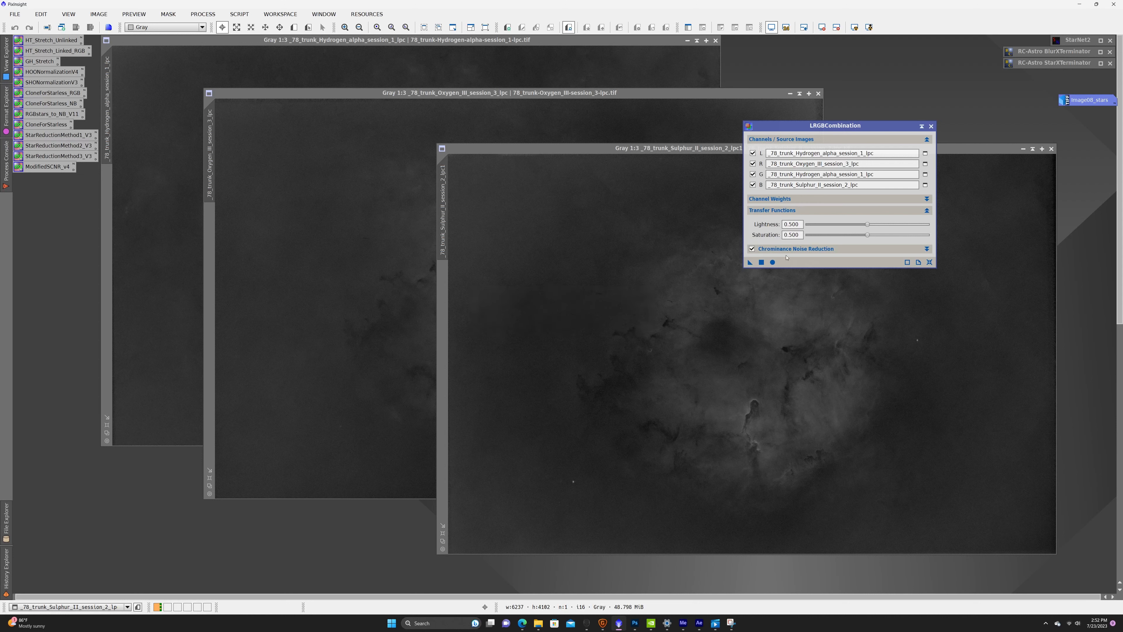
pyautogui.click(773, 262)
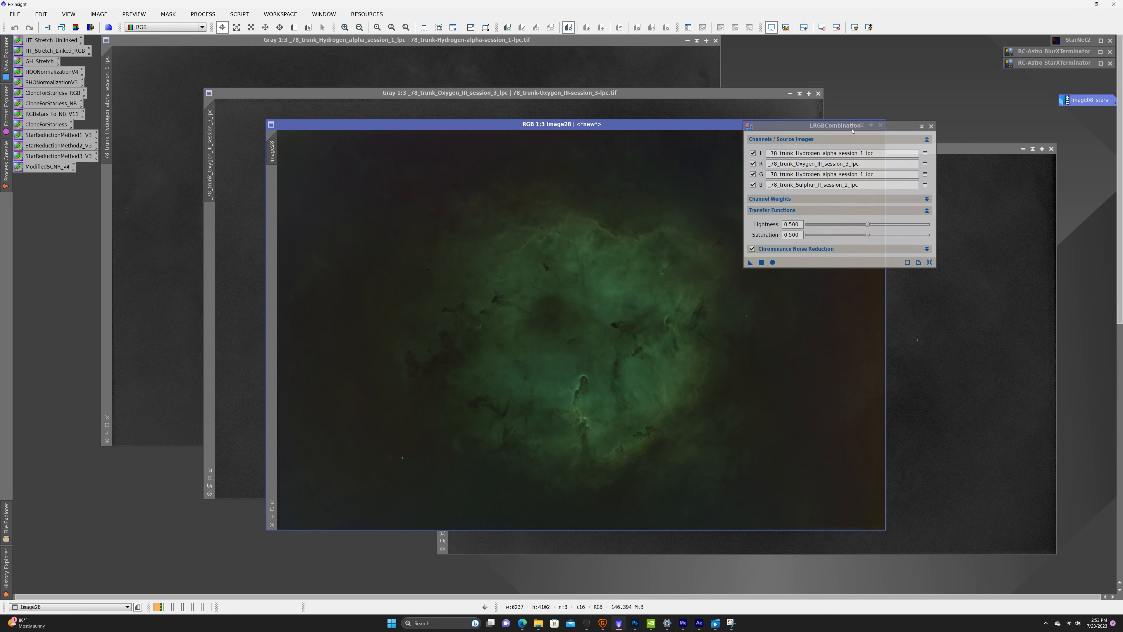
# Close the LRGBCombination process and place the new color image window over the Oxygen III window.
pyautogui.moveTo(834, 129); pyautogui.dragTo(996, 155)
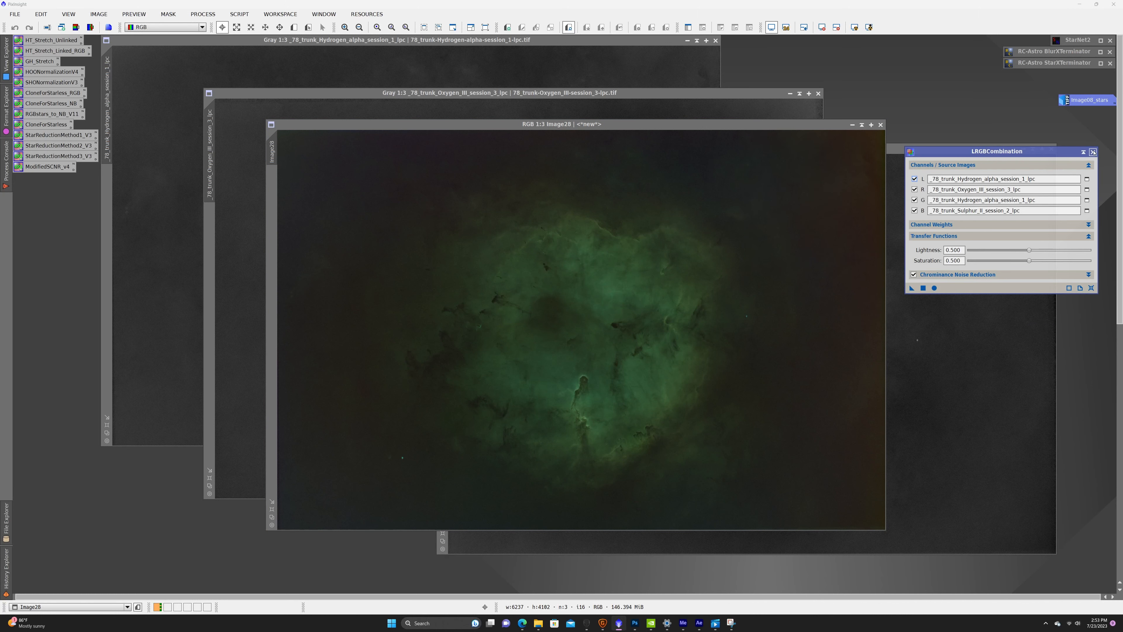
pyautogui.click(1094, 152)
pyautogui.moveTo(566, 129); pyautogui.dragTo(524, 102)
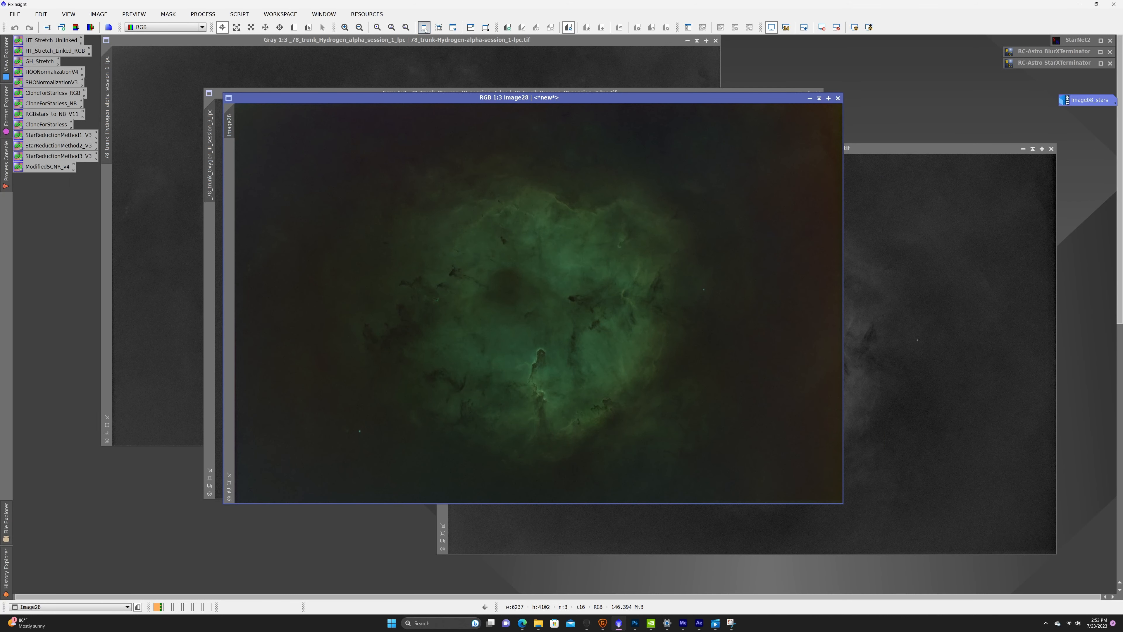
pyautogui.moveTo(535, 98); pyautogui.dragTo(513, 94)
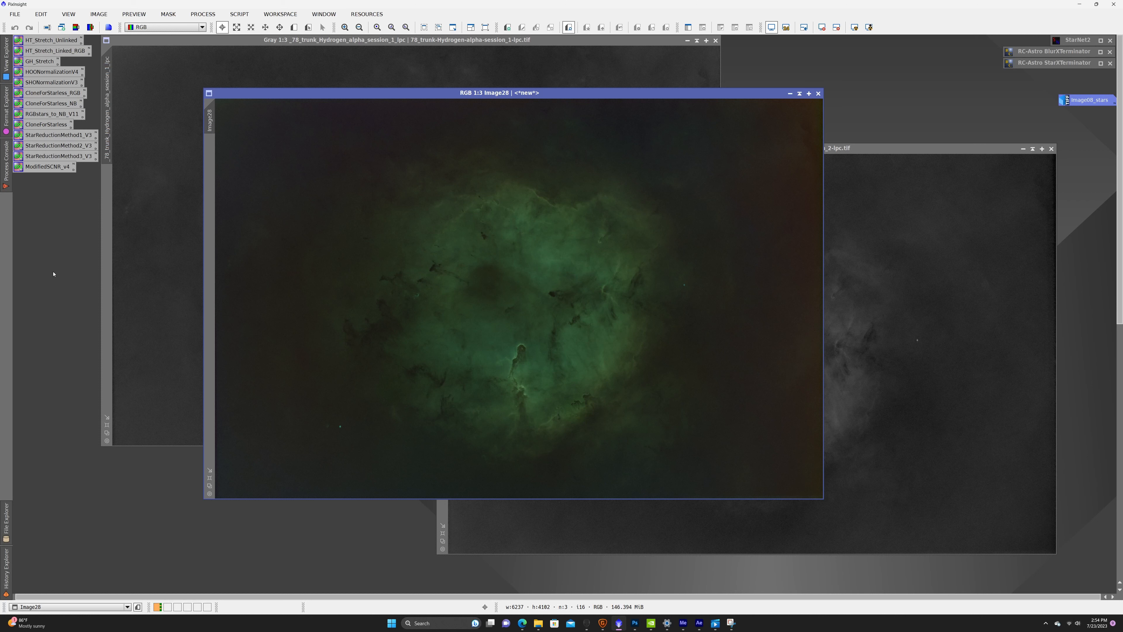
# Apply the saved ModifiedSCNR_v4 process to the combined color image and reposition its window.
pyautogui.moveTo(42, 169); pyautogui.dragTo(426, 179)
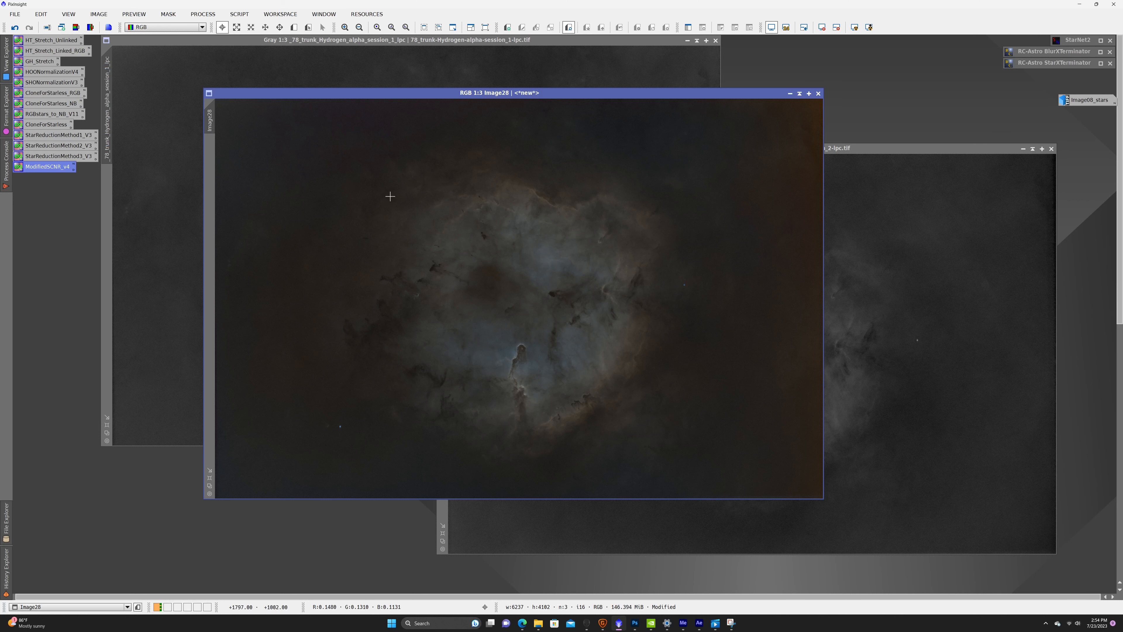
pyautogui.click(423, 27)
pyautogui.moveTo(448, 72); pyautogui.dragTo(460, 88)
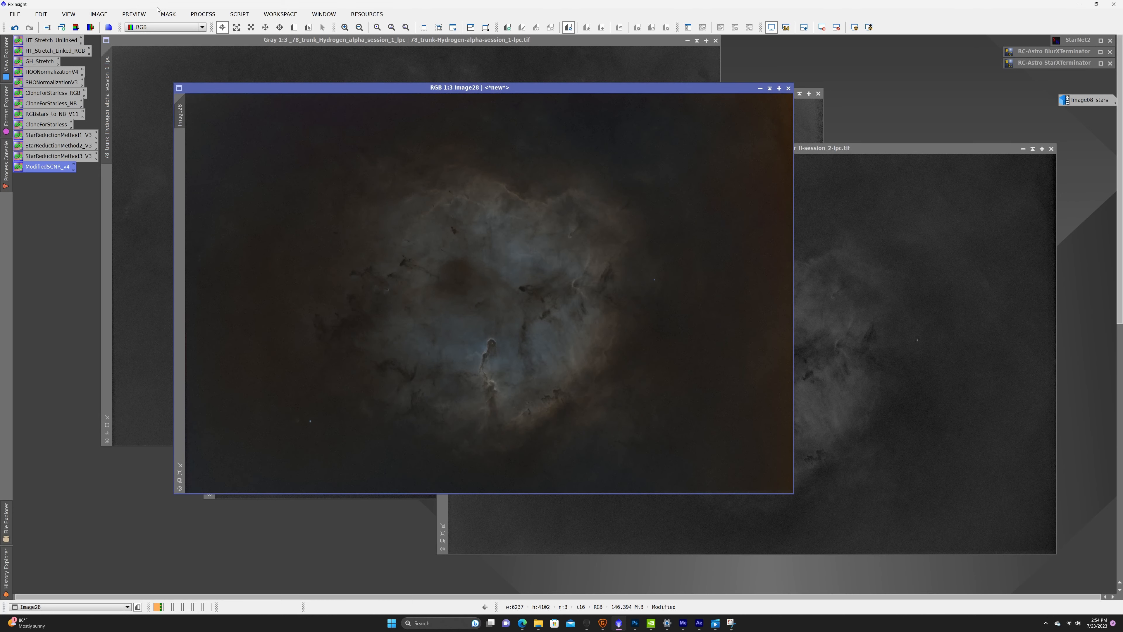
pyautogui.click(203, 14)
pyautogui.moveTo(268, 51)
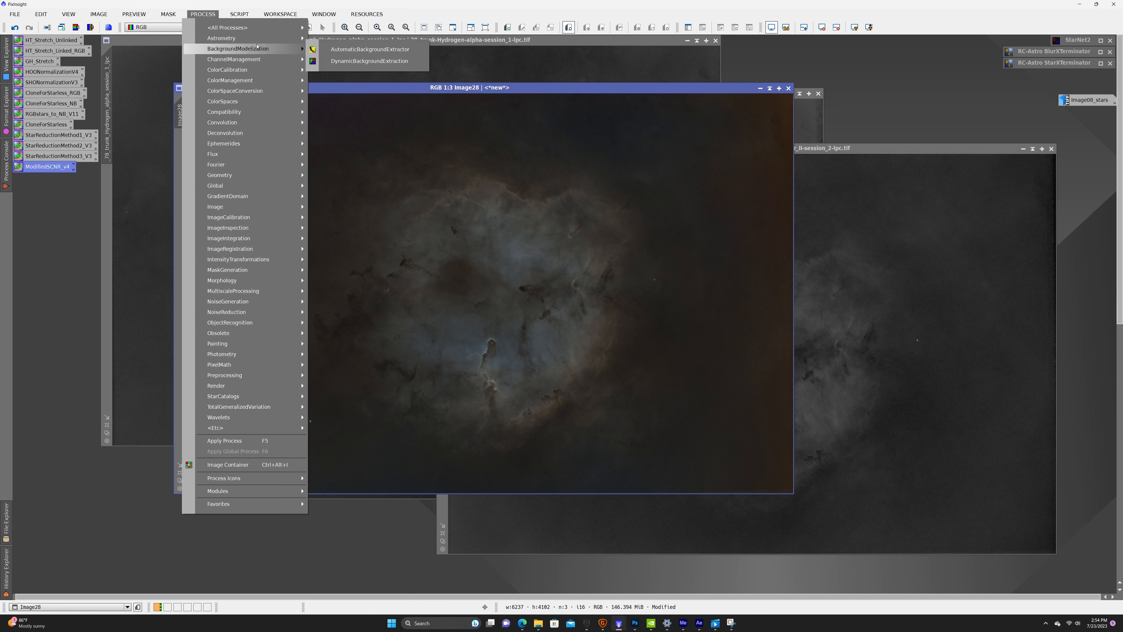
pyautogui.moveTo(243, 28)
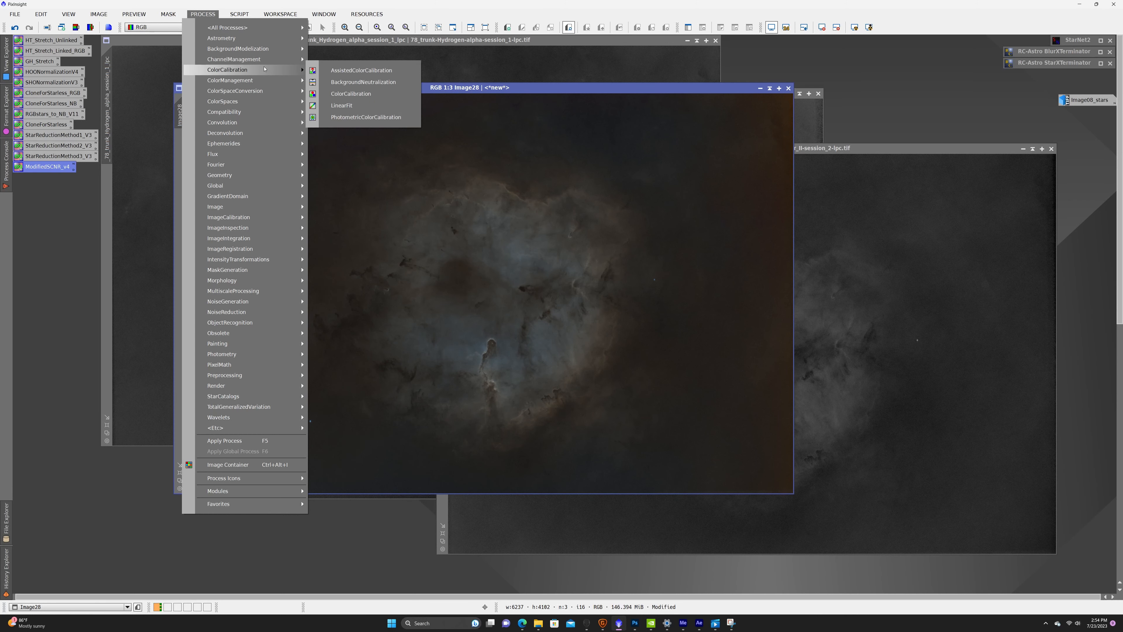
pyautogui.moveTo(261, 95)
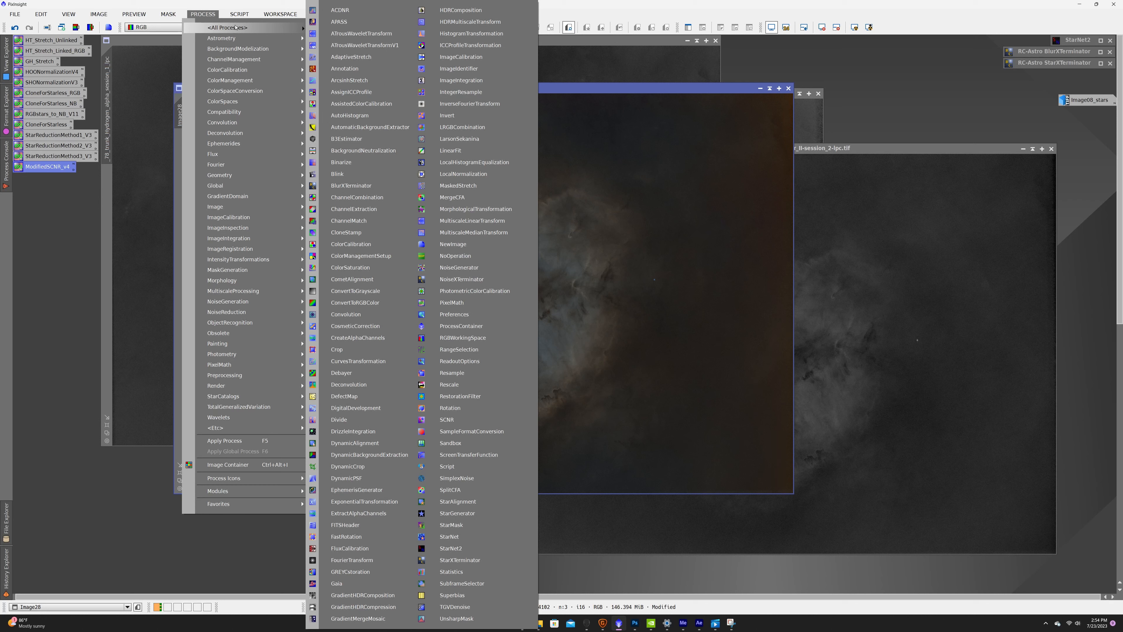
pyautogui.click(655, 305)
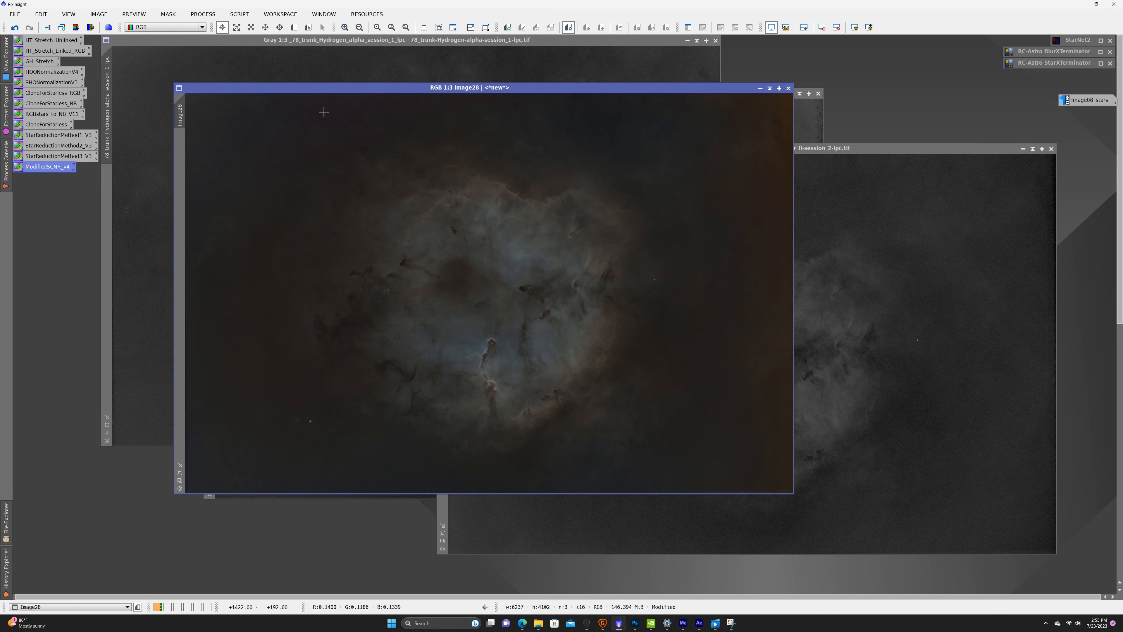
# Set up a HistogramTransformation with real-time preview of the color image, using shadows 0.06937394 and midtones 0.36.
pyautogui.click(203, 14)
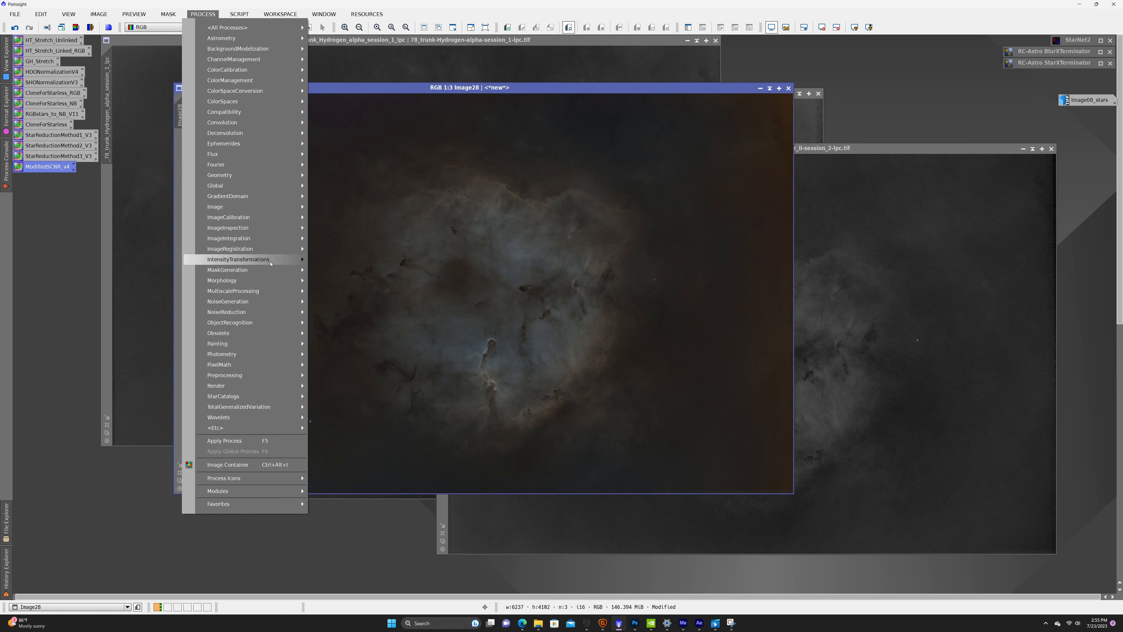
pyautogui.moveTo(270, 264)
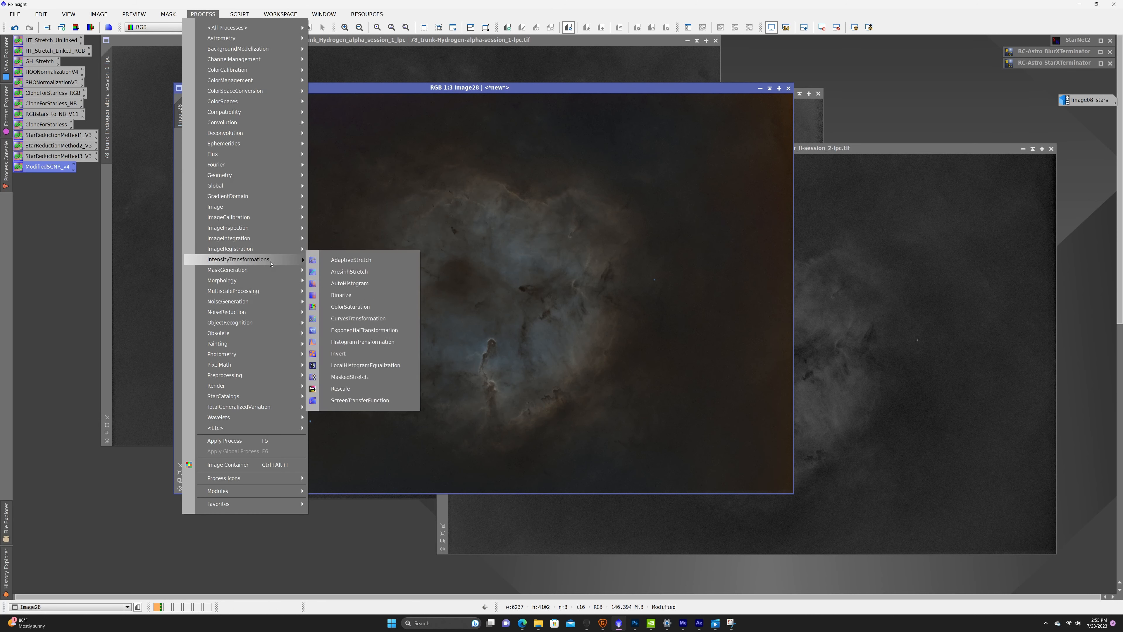
pyautogui.click(383, 343)
pyautogui.click(958, 472)
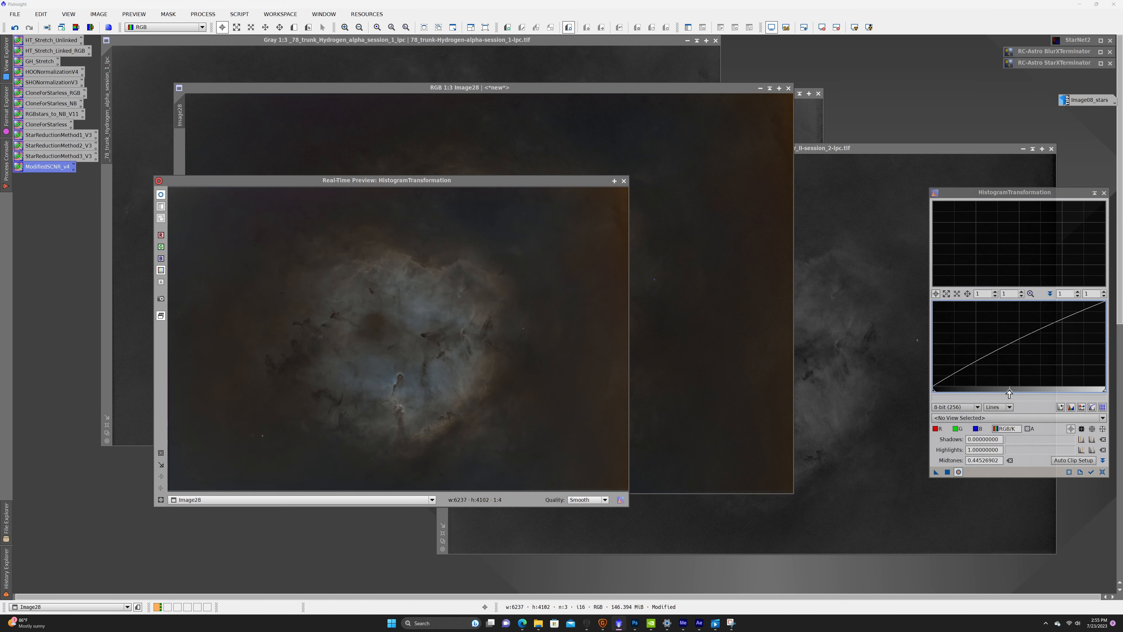
pyautogui.moveTo(1009, 390)
pyautogui.mouseDown()
pyautogui.moveTo(937, 392)
pyautogui.moveTo(1011, 395)
pyautogui.moveTo(1002, 398)
pyautogui.mouseUp()
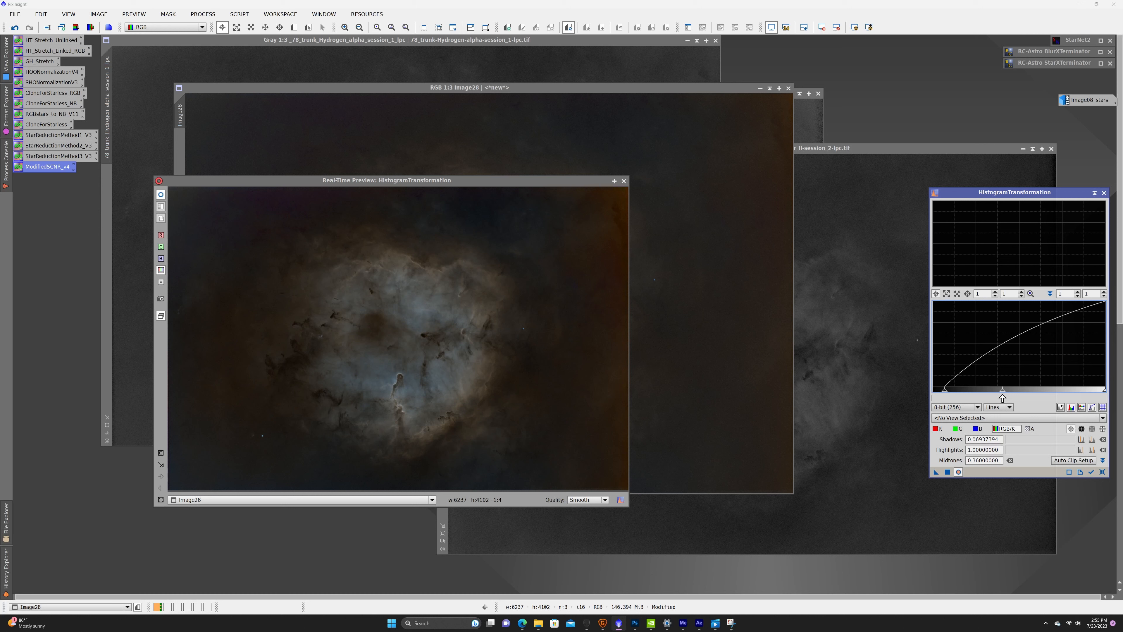
# Apply the histogram transformation to the color image, and close the process and its real-time preview.
pyautogui.moveTo(947, 471); pyautogui.dragTo(987, 402)
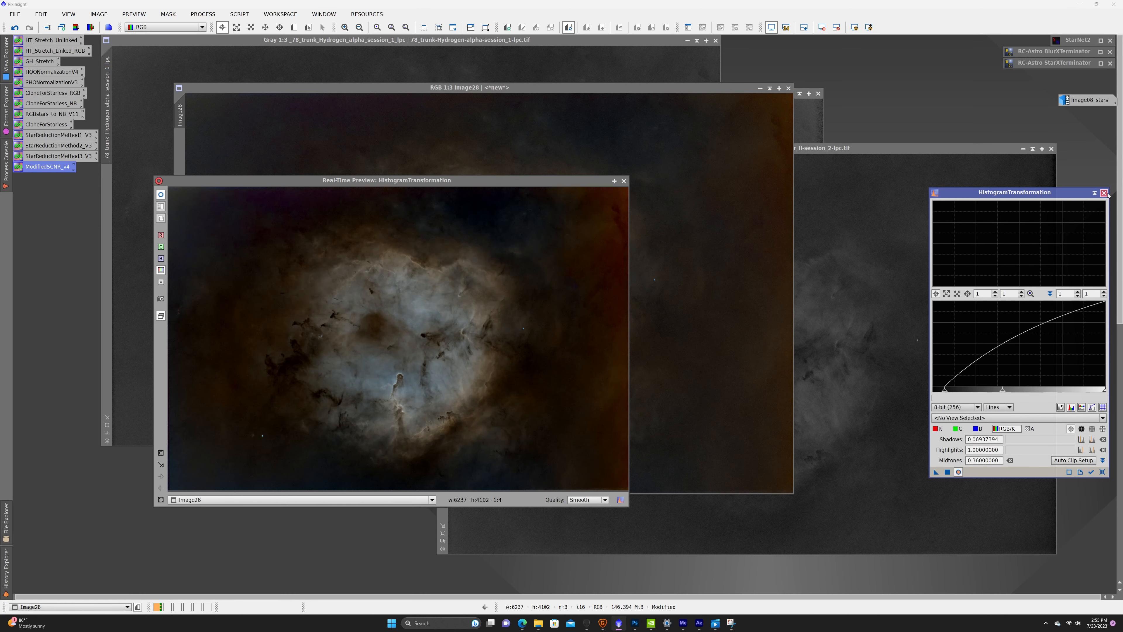
pyautogui.click(1105, 193)
pyautogui.click(624, 181)
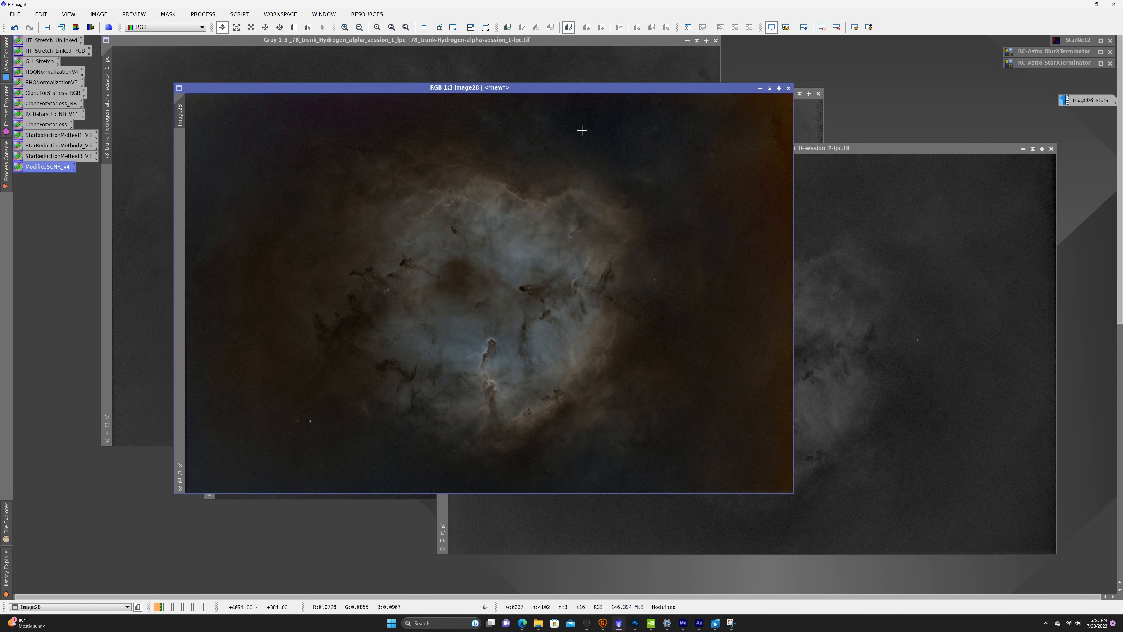
# Run the CorrectMagentaStars script on the color image with amount 0.80 and no mask, and close the script.
pyautogui.moveTo(528, 89); pyautogui.dragTo(510, 83)
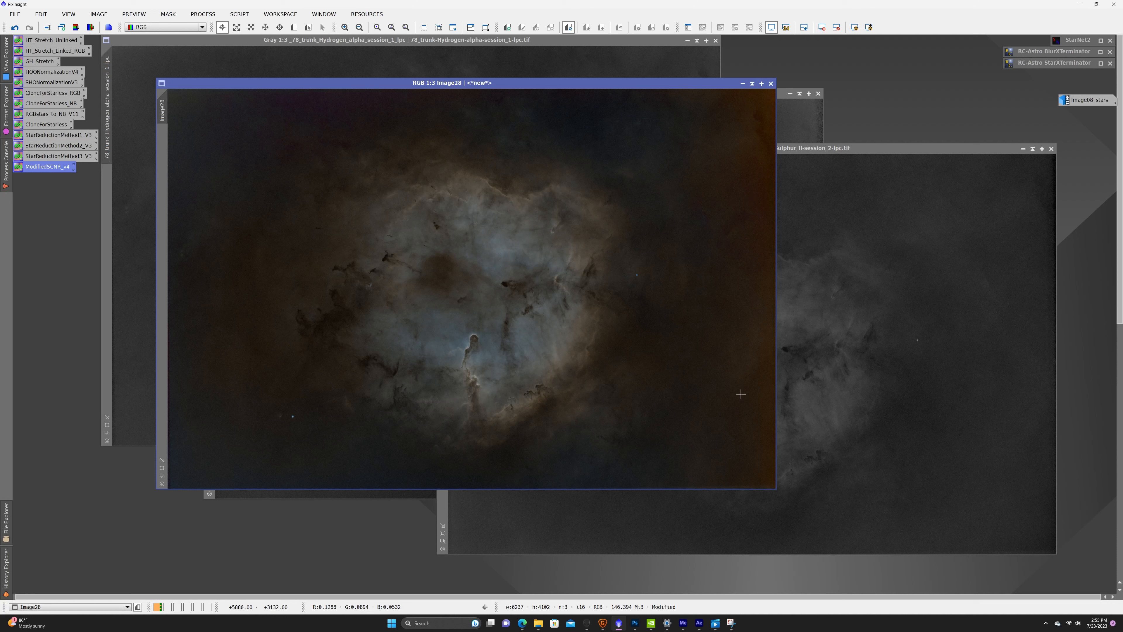
pyautogui.click(239, 14)
pyautogui.moveTo(214, 13)
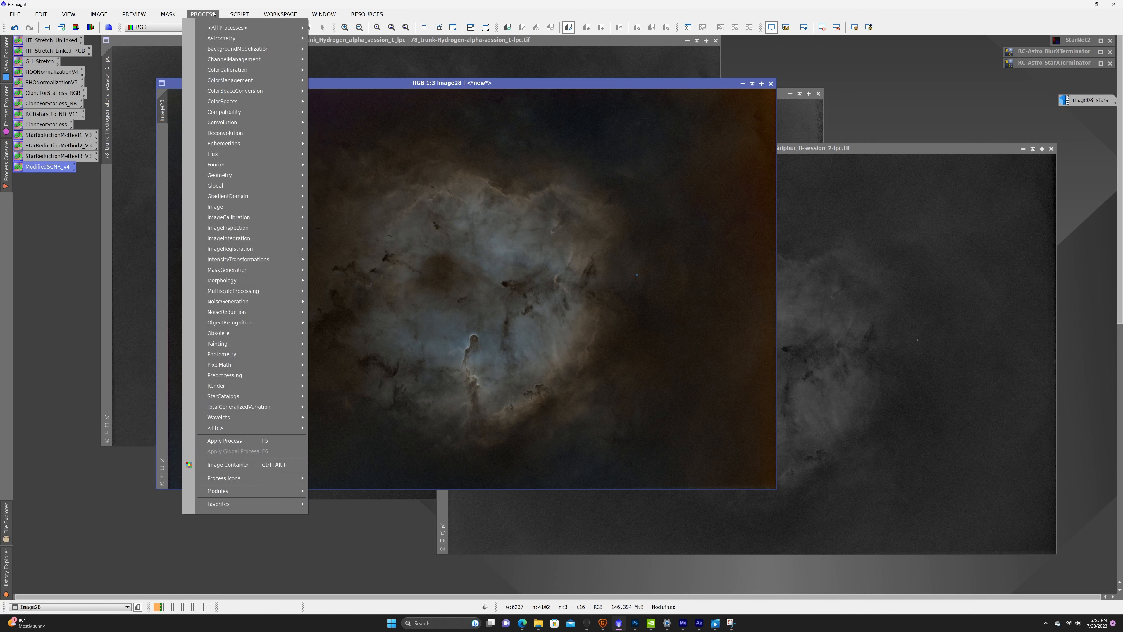
pyautogui.moveTo(273, 134)
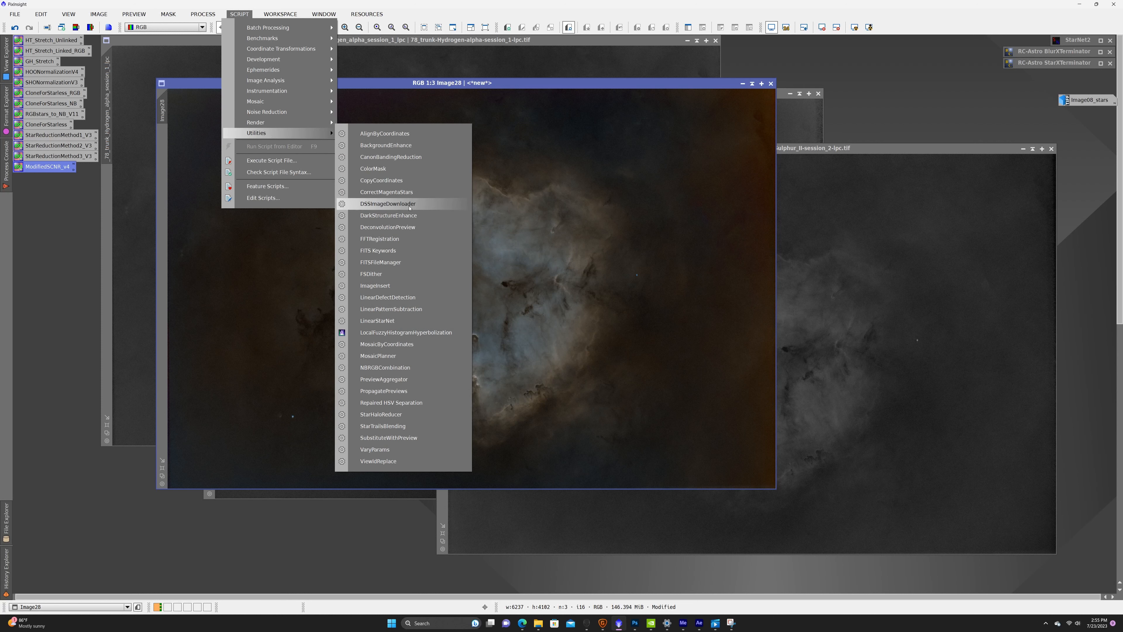
pyautogui.click(406, 195)
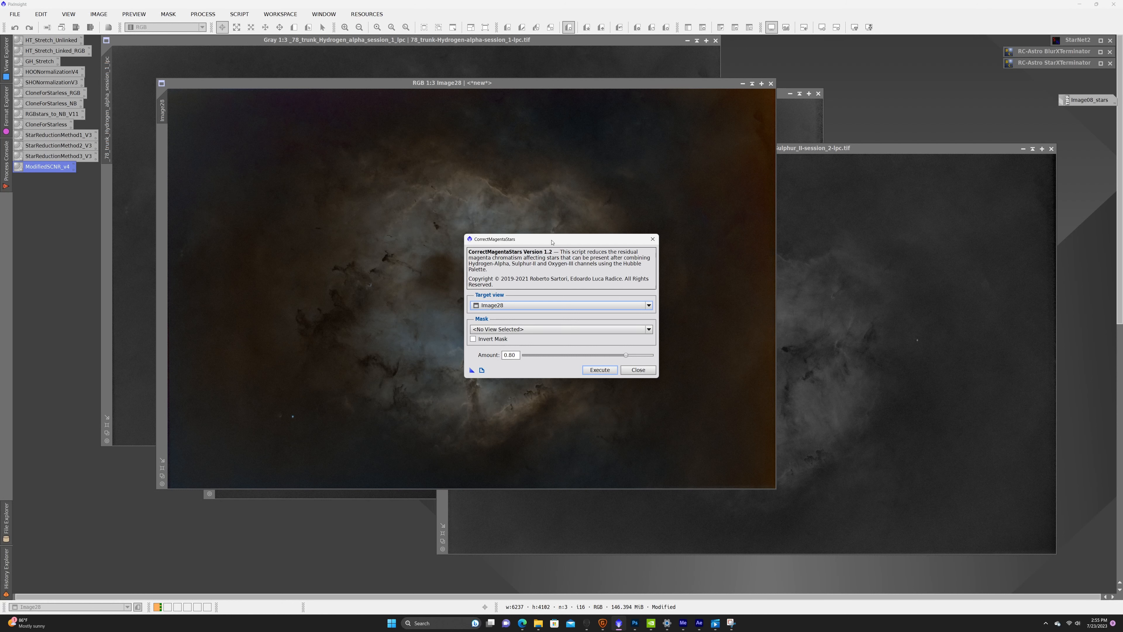
pyautogui.moveTo(552, 242); pyautogui.dragTo(878, 138)
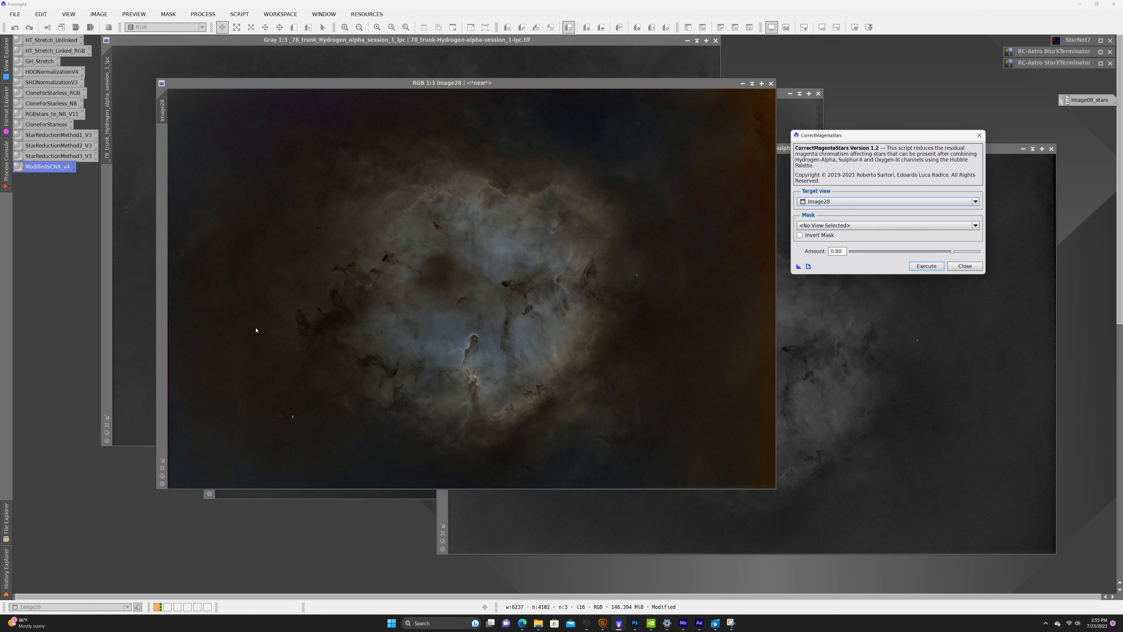
pyautogui.click(927, 267)
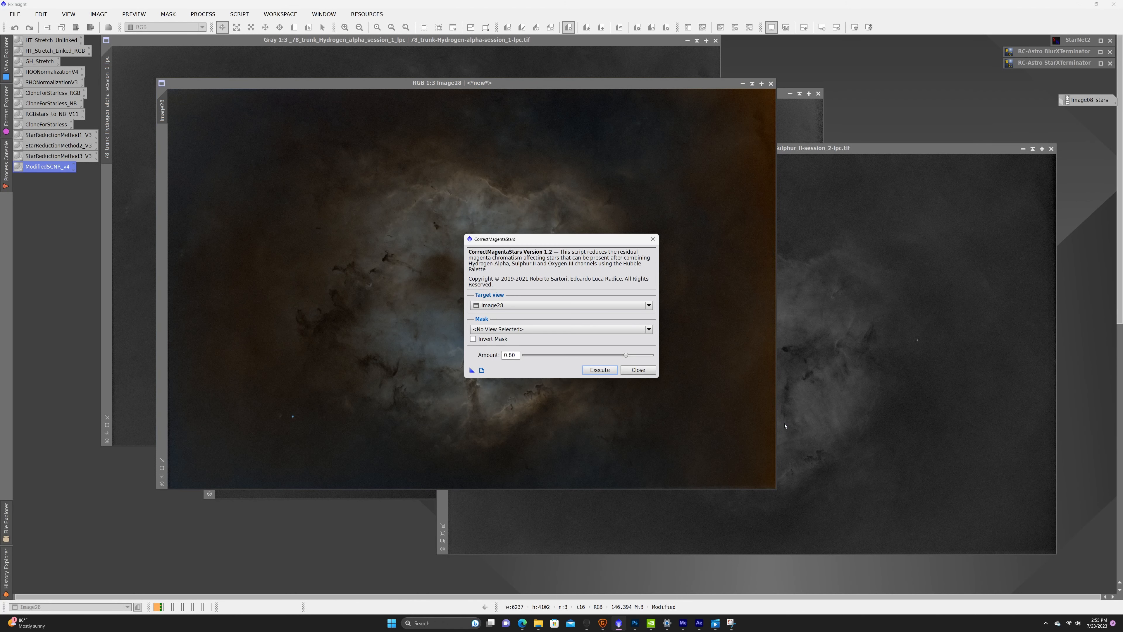
pyautogui.click(652, 239)
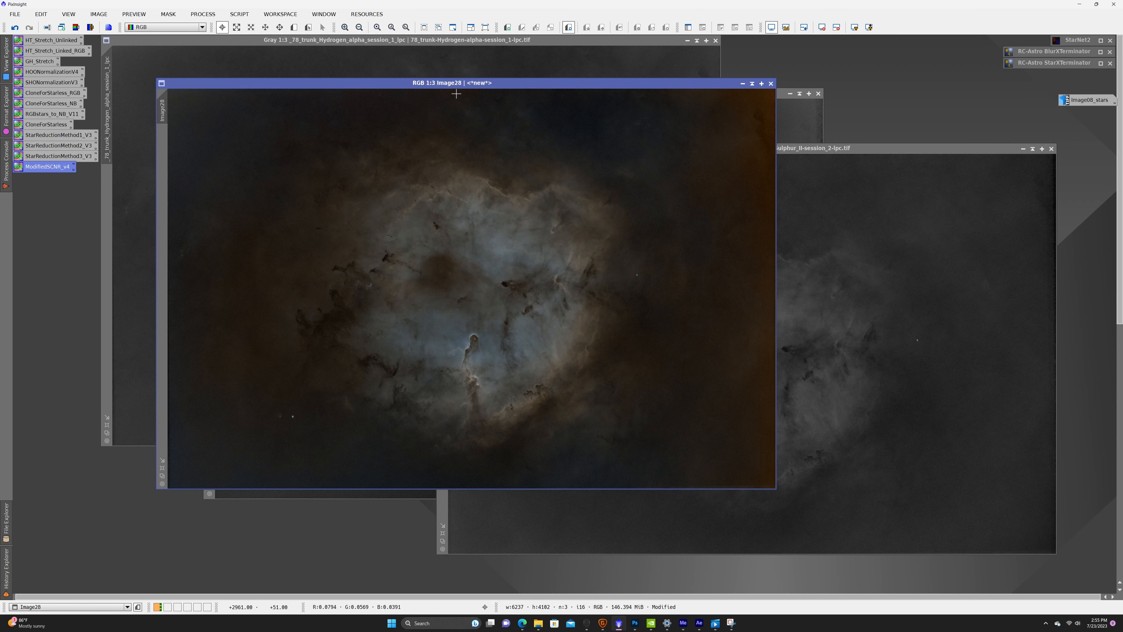
# Apply AutomaticBackgroundExtractor to the color image with Subtraction correction and the background model discarded, and close the process.
pyautogui.moveTo(458, 84); pyautogui.dragTo(410, 53)
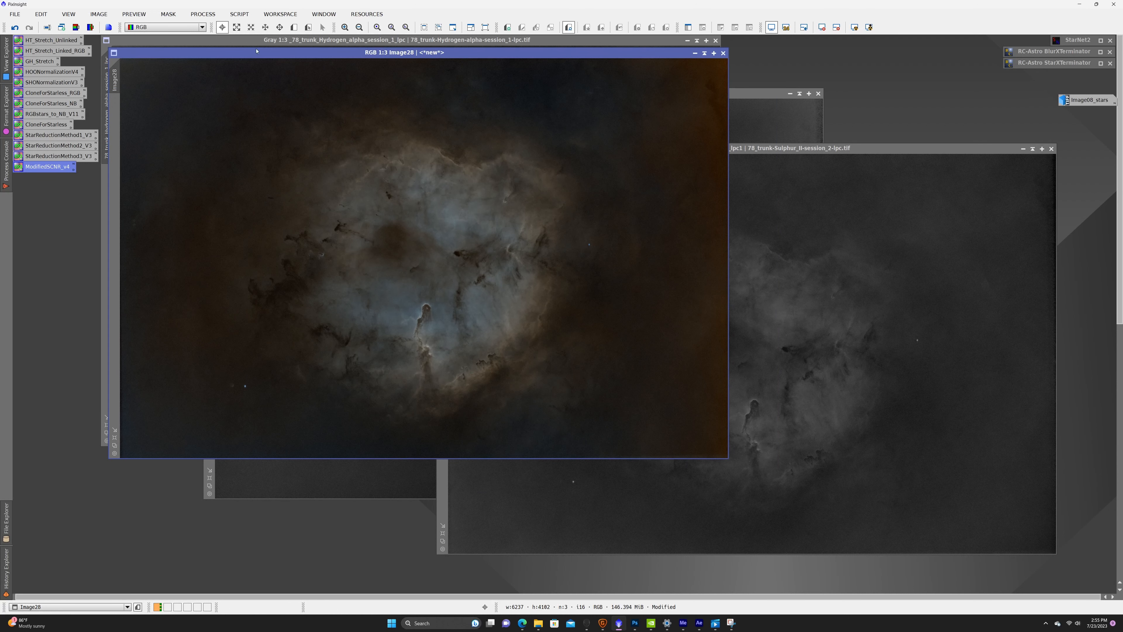
pyautogui.click(203, 14)
pyautogui.moveTo(284, 50)
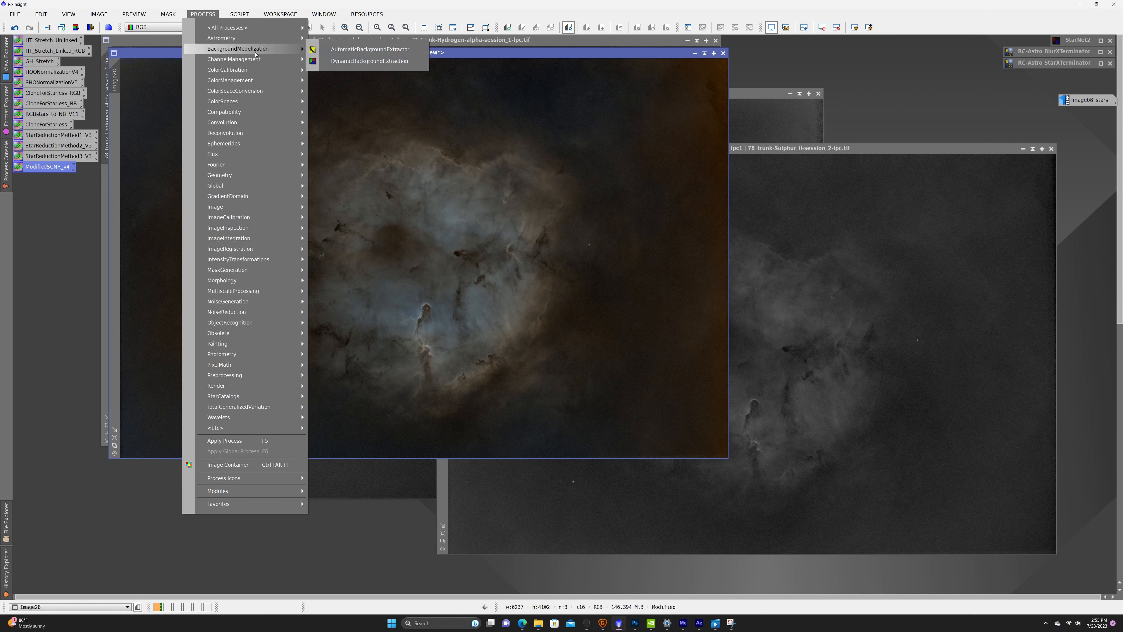
pyautogui.click(370, 49)
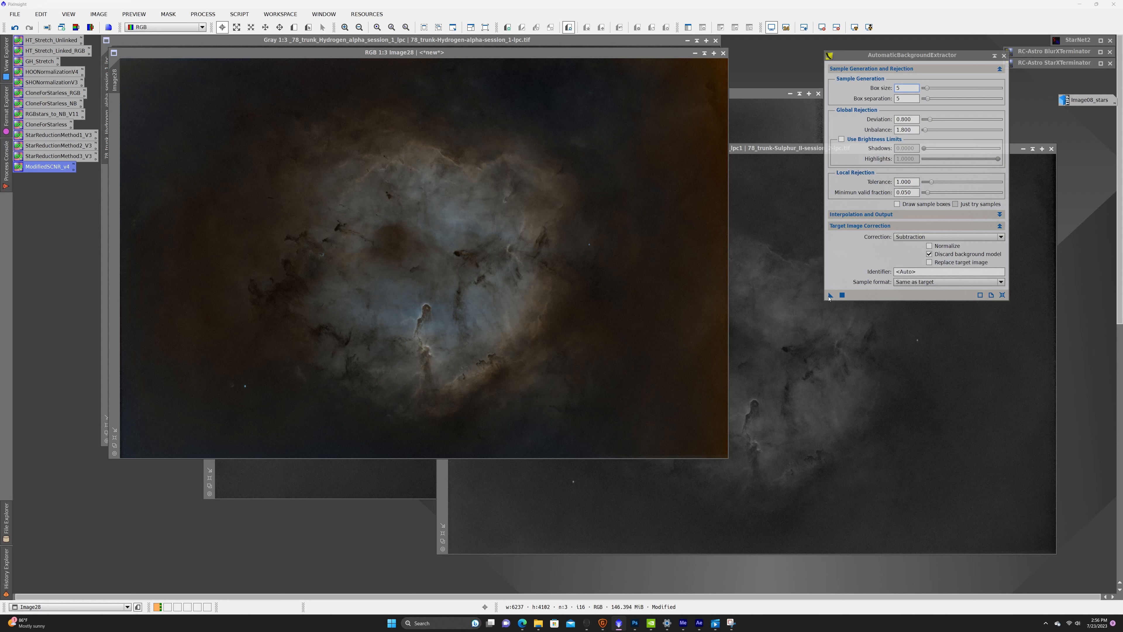
pyautogui.moveTo(830, 295); pyautogui.dragTo(384, 282)
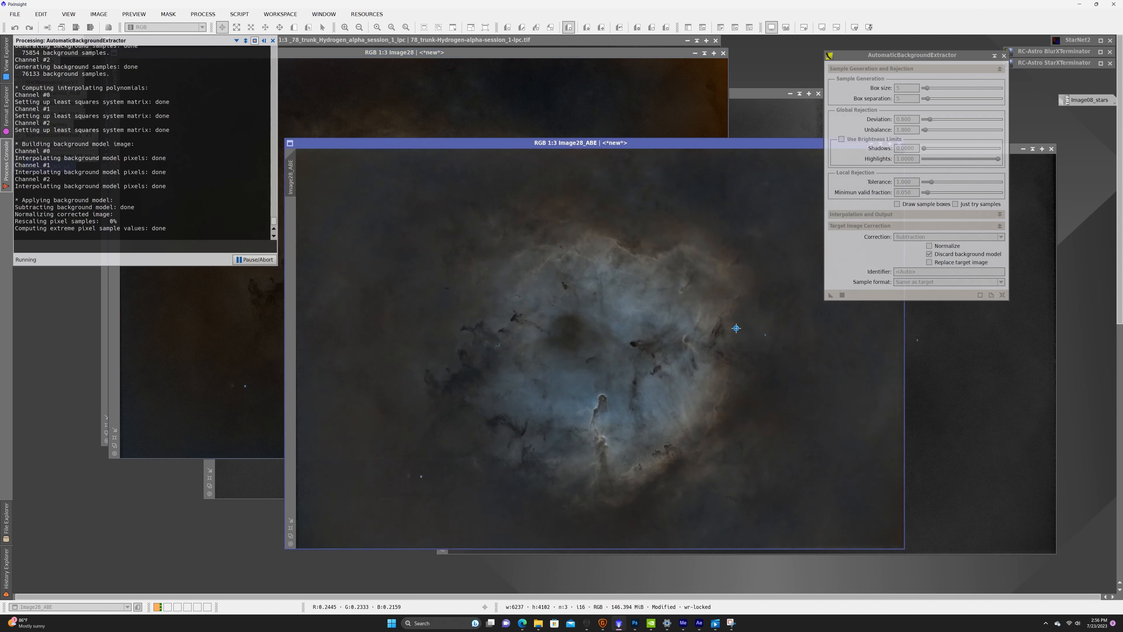
pyautogui.click(1004, 56)
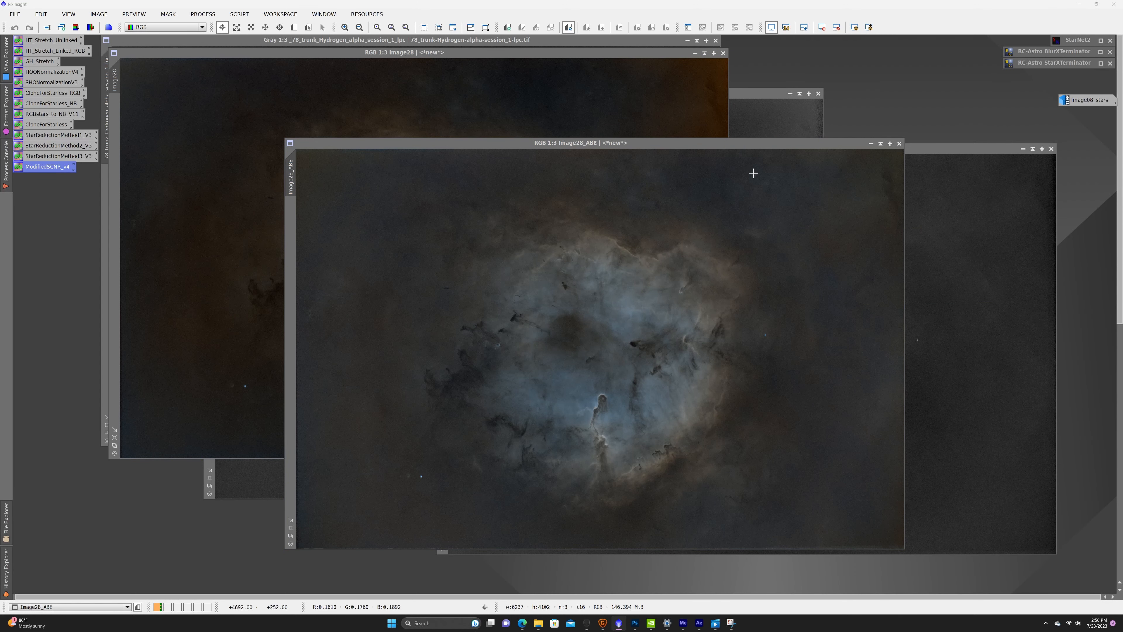
# Bring the color image without background correction to the front and close it without saving.
pyautogui.click(694, 55)
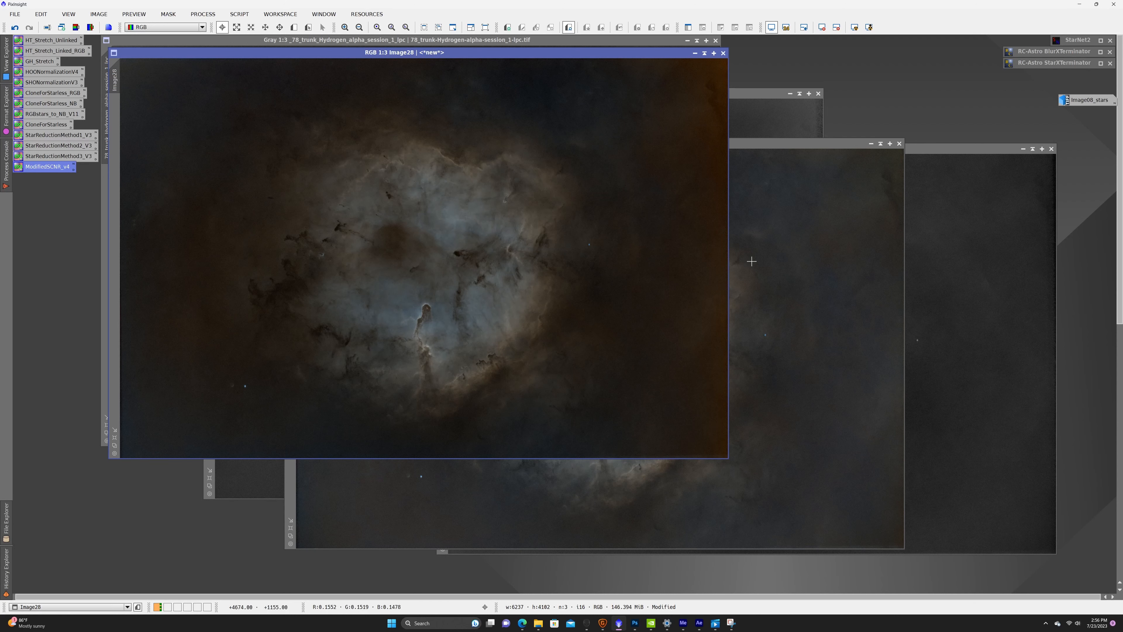
pyautogui.click(695, 53)
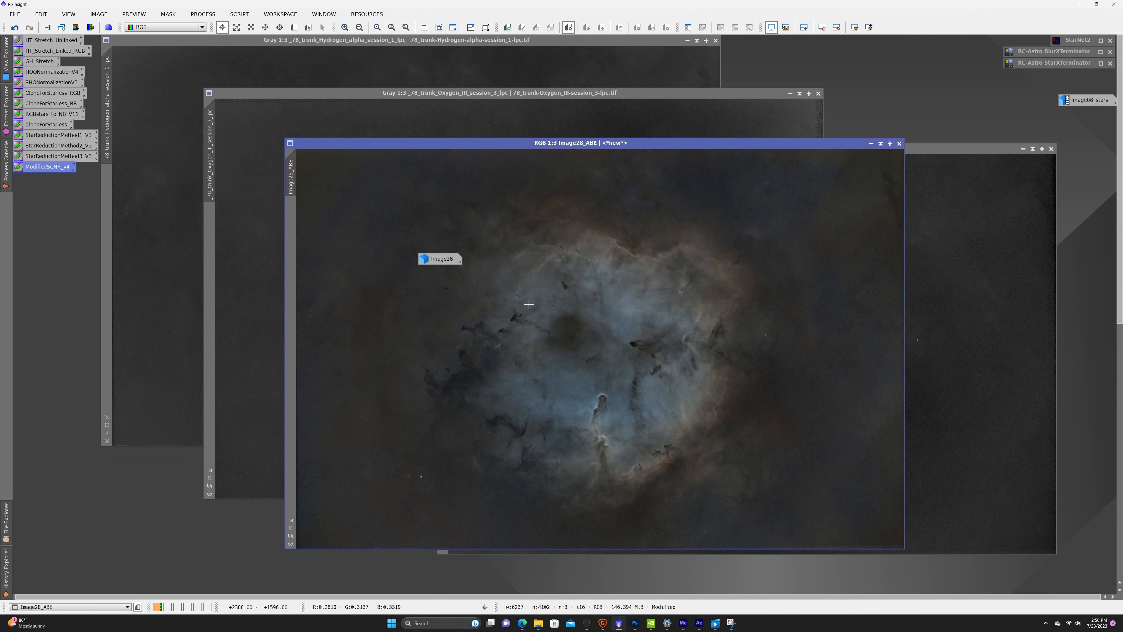
pyautogui.doubleClick(439, 259)
pyautogui.click(724, 53)
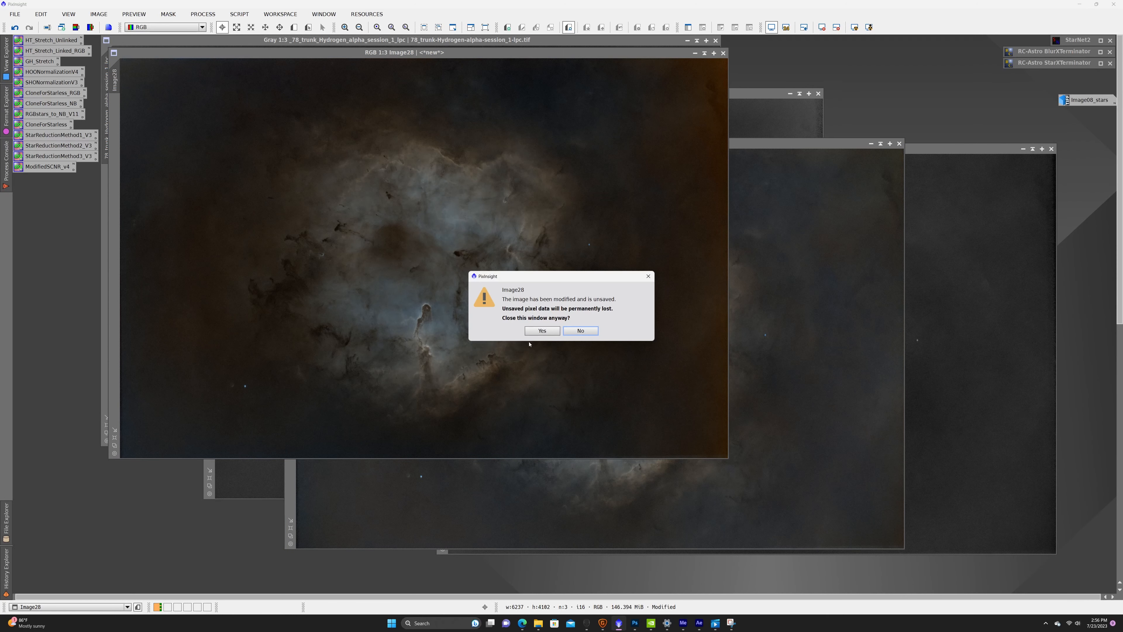
pyautogui.click(540, 331)
# Place the background-corrected image over the Oxygen III window, and iconize the Sulphur II image beside the open windows.
pyautogui.moveTo(687, 142); pyautogui.dragTo(577, 93)
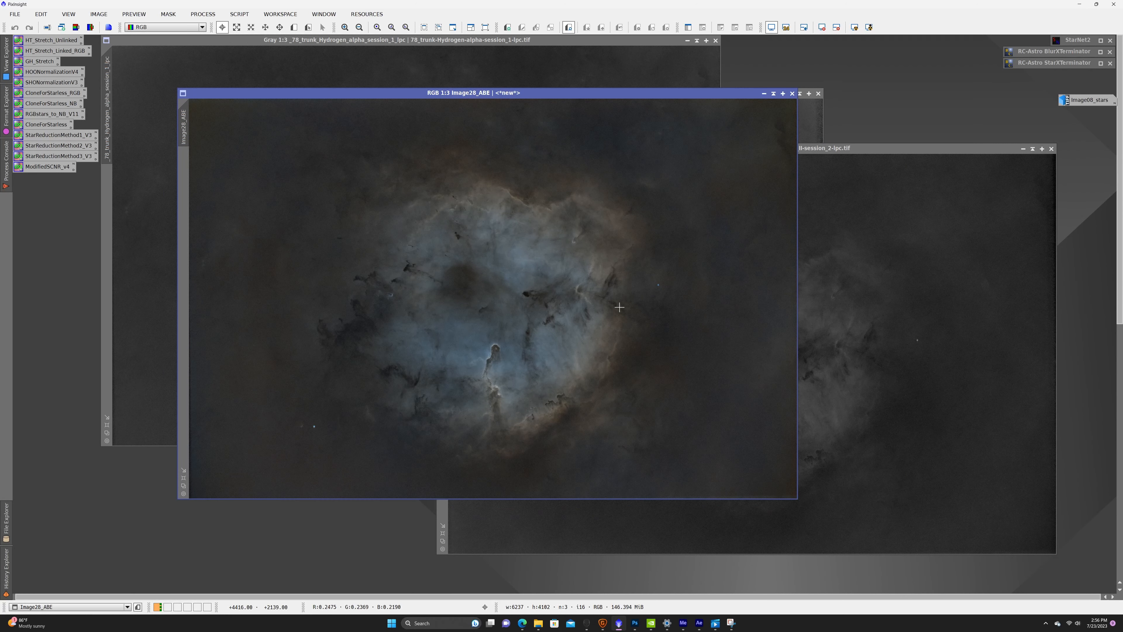
pyautogui.click(1024, 150)
pyautogui.moveTo(815, 356); pyautogui.dragTo(1070, 167)
# Set up DynamicBackgroundExtraction on the background-corrected image with Subtraction correction, and generate samples at 10 per row.
pyautogui.click(202, 13)
pyautogui.moveTo(255, 49)
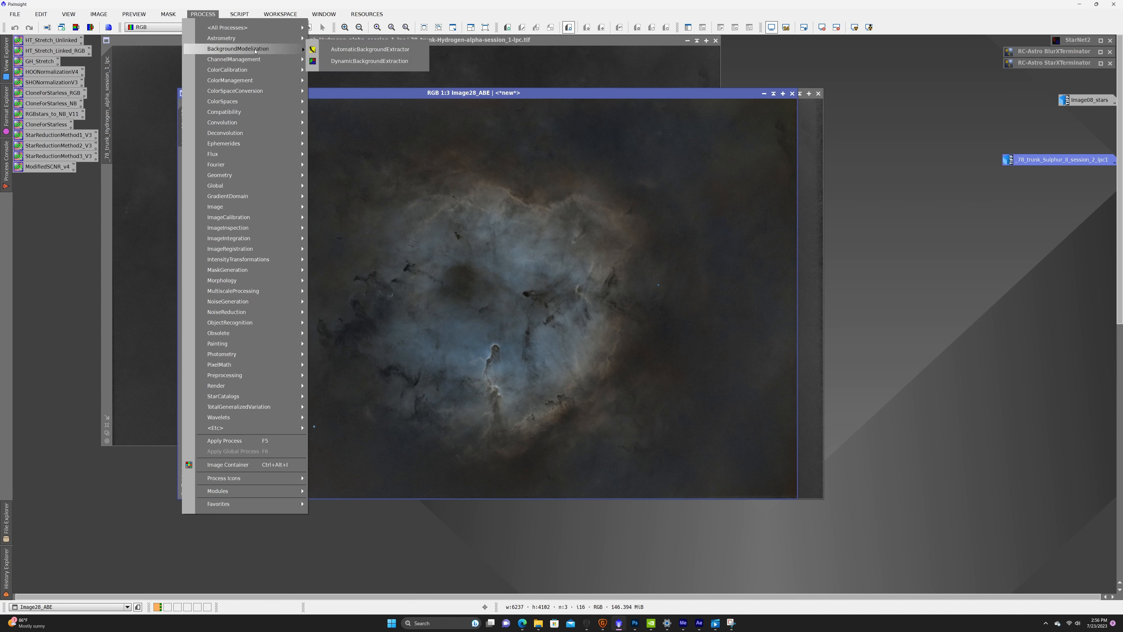
pyautogui.click(344, 61)
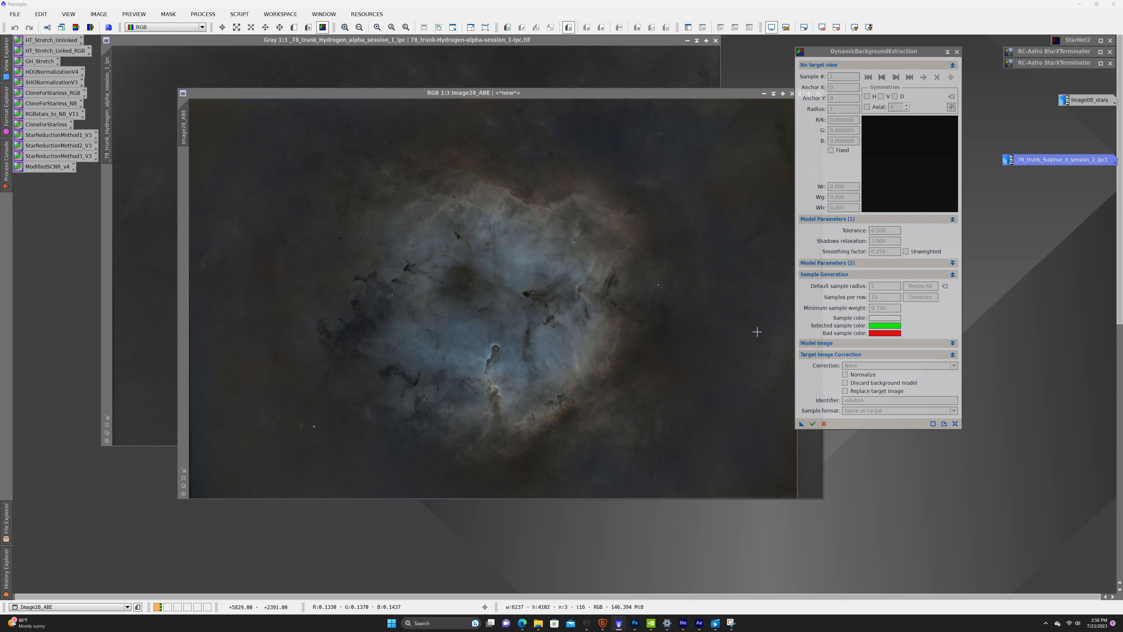
pyautogui.click(653, 370)
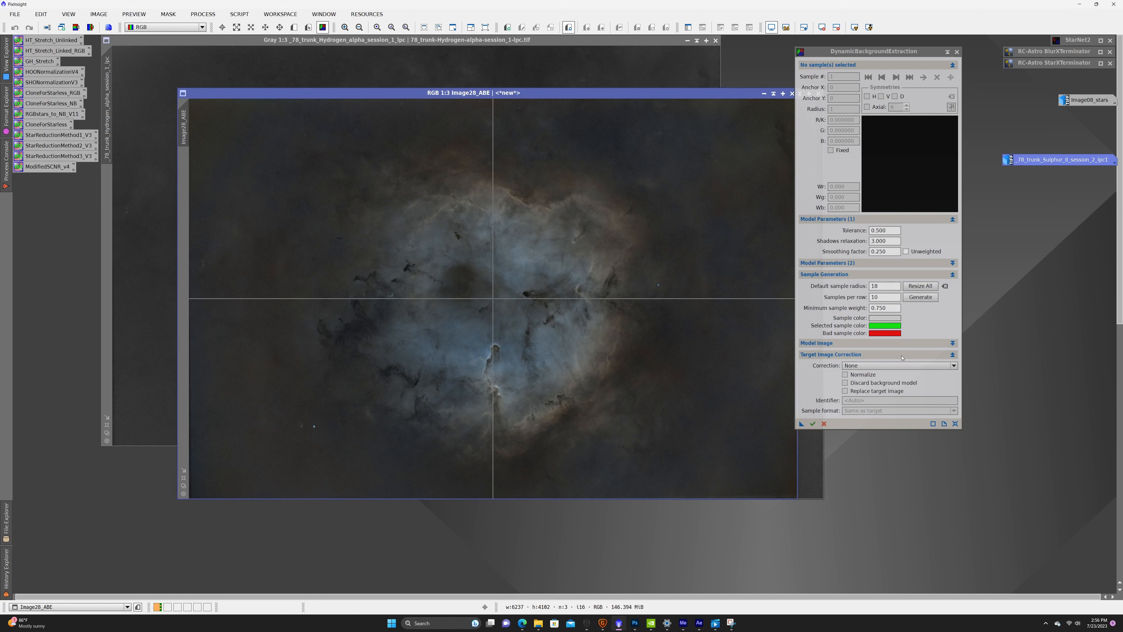
pyautogui.click(910, 365)
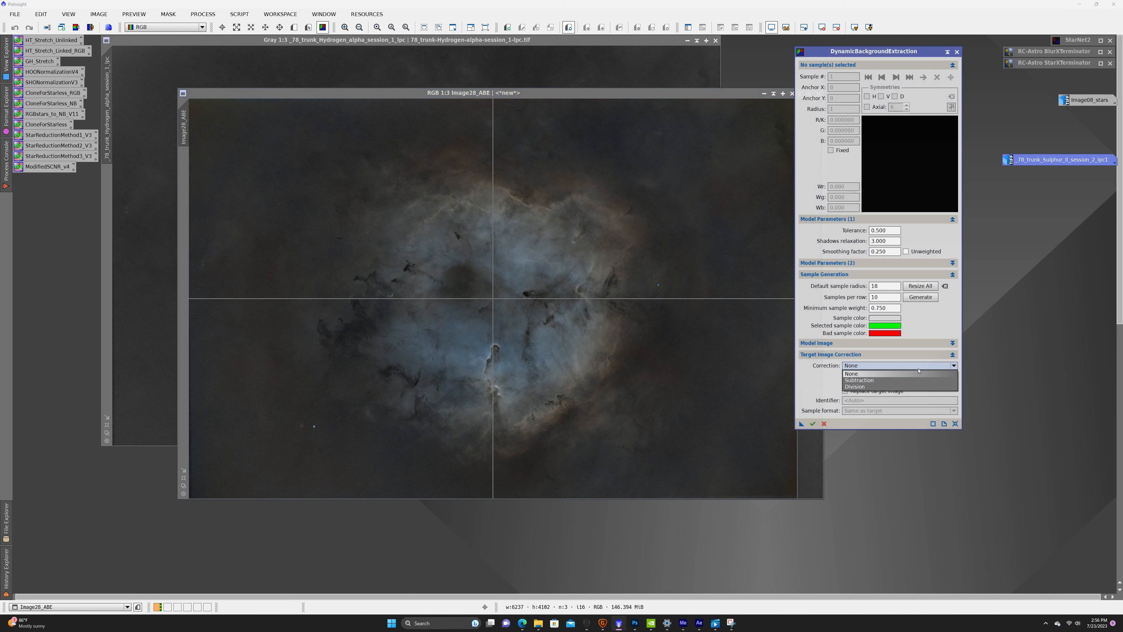
pyautogui.click(872, 381)
pyautogui.click(919, 298)
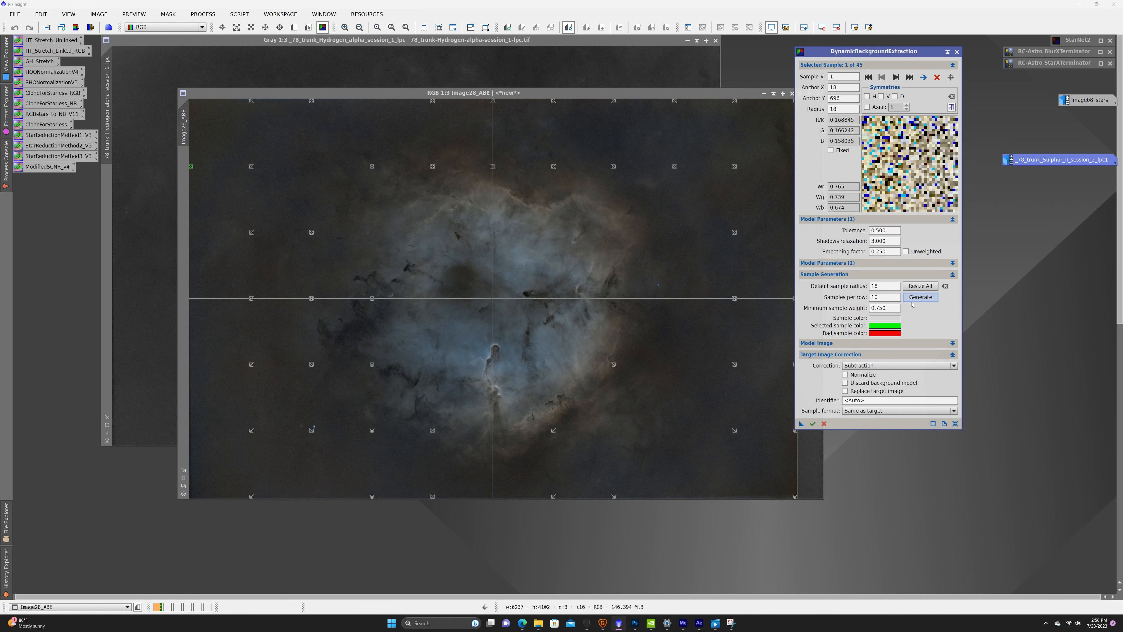
# Add nine background samples by hand: four along the image's right side and upper right corner, five along its left side.
pyautogui.moveTo(886, 51); pyautogui.dragTo(926, 82)
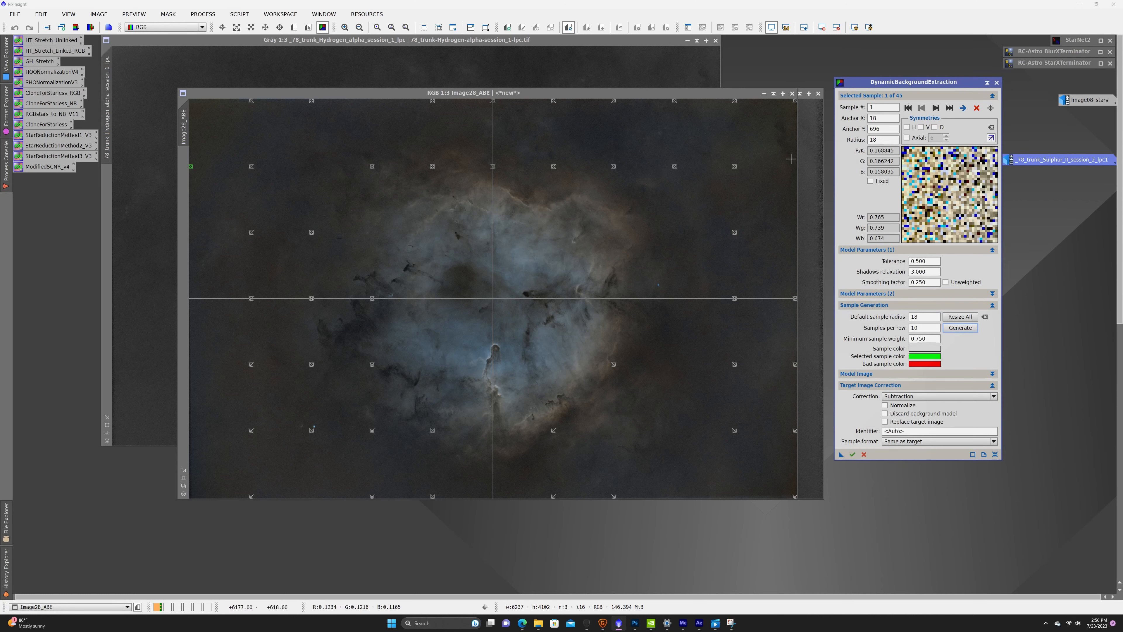
pyautogui.click(792, 160)
pyautogui.click(792, 210)
pyautogui.click(787, 279)
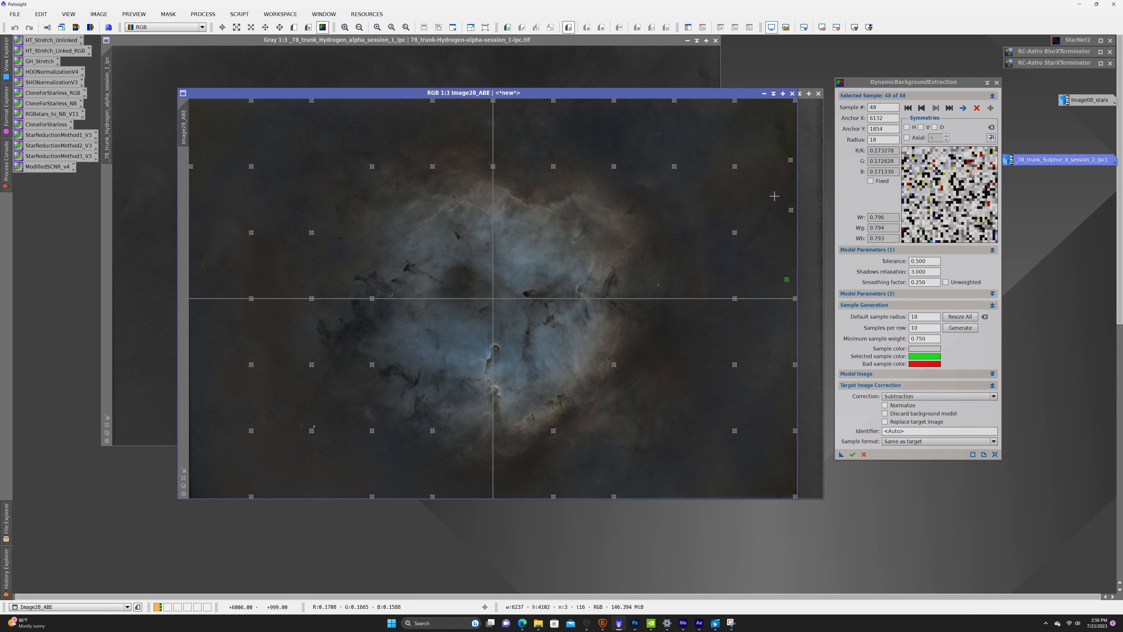
pyautogui.click(759, 126)
pyautogui.click(196, 110)
pyautogui.click(200, 142)
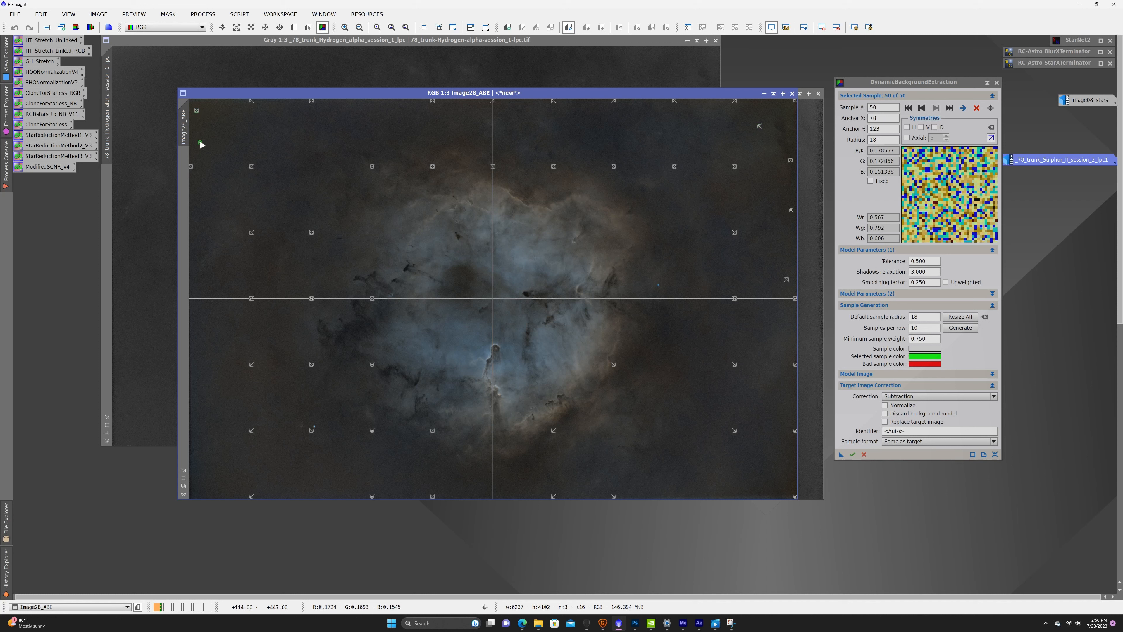
pyautogui.click(205, 440)
pyautogui.click(202, 486)
pyautogui.click(195, 397)
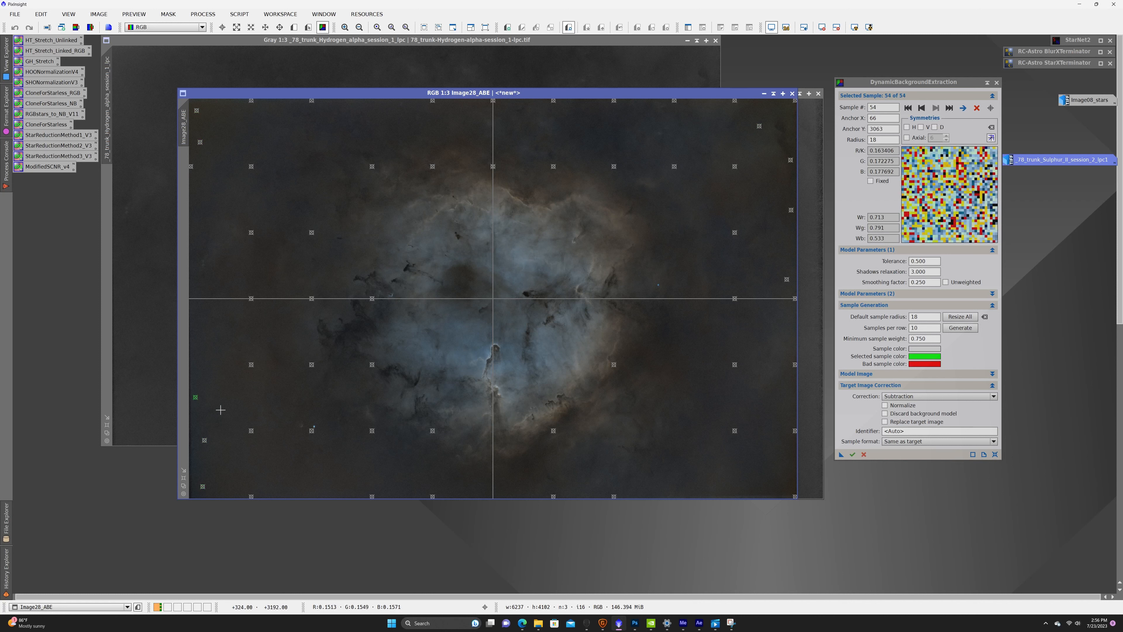
# Execute the dynamic background extraction, close the generated background model, and end the extraction session.
pyautogui.click(852, 454)
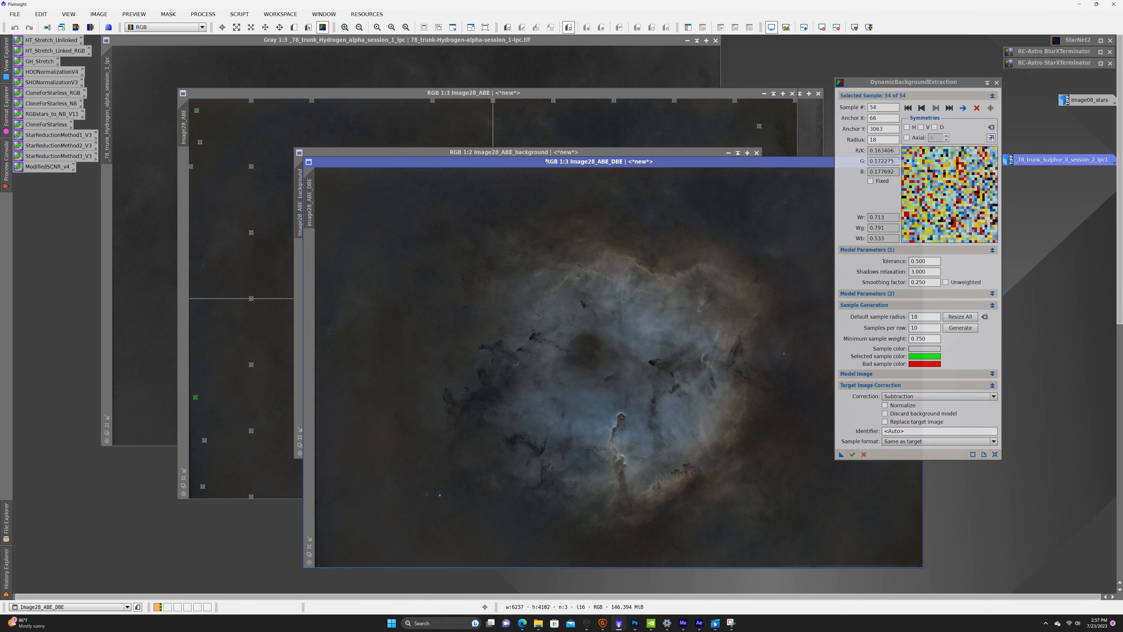
pyautogui.moveTo(544, 153); pyautogui.dragTo(453, 121)
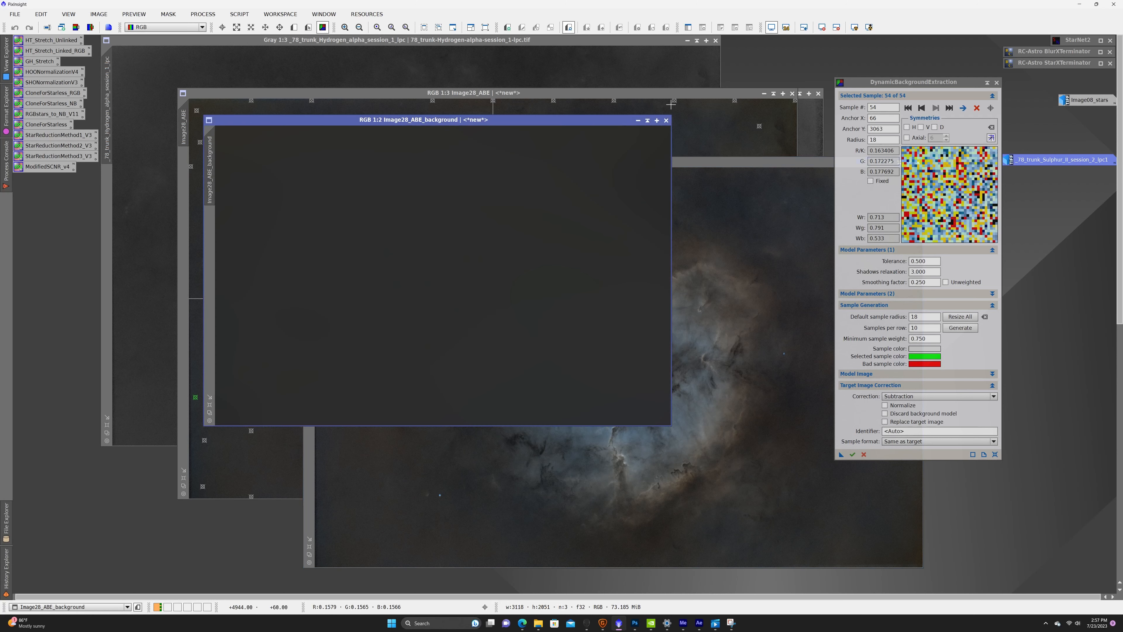
pyautogui.click(667, 121)
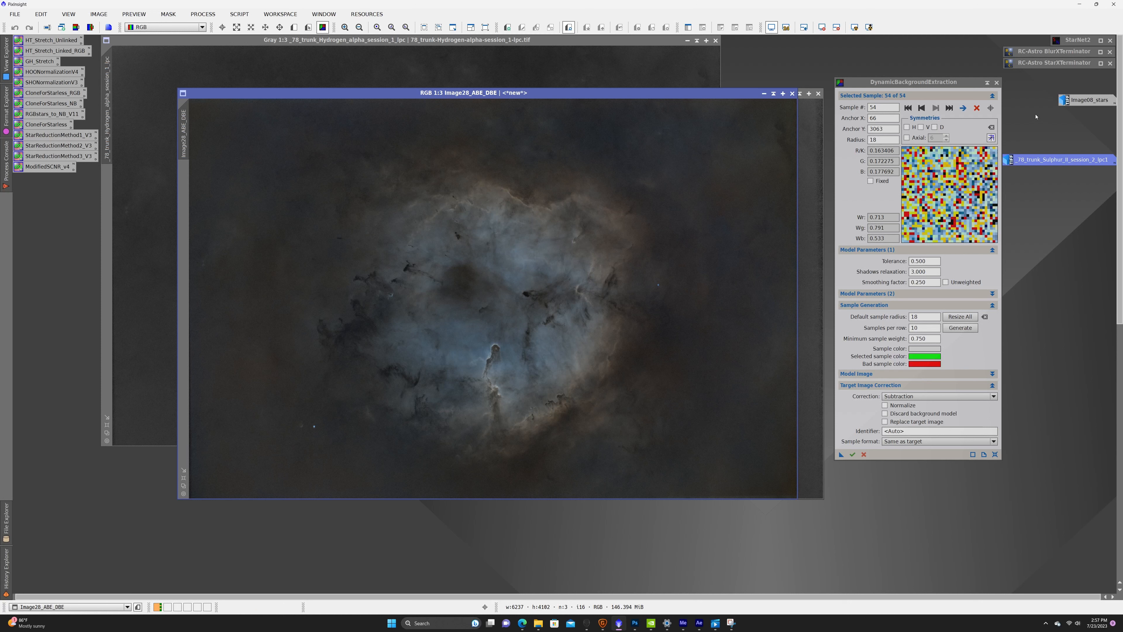
pyautogui.click(998, 83)
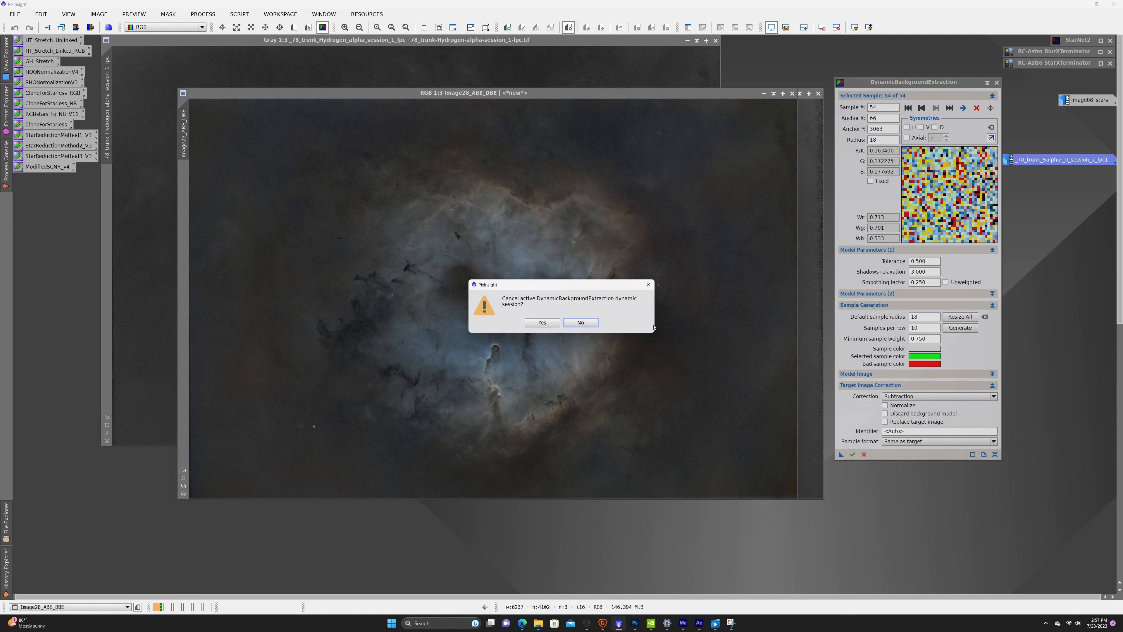
pyautogui.click(543, 323)
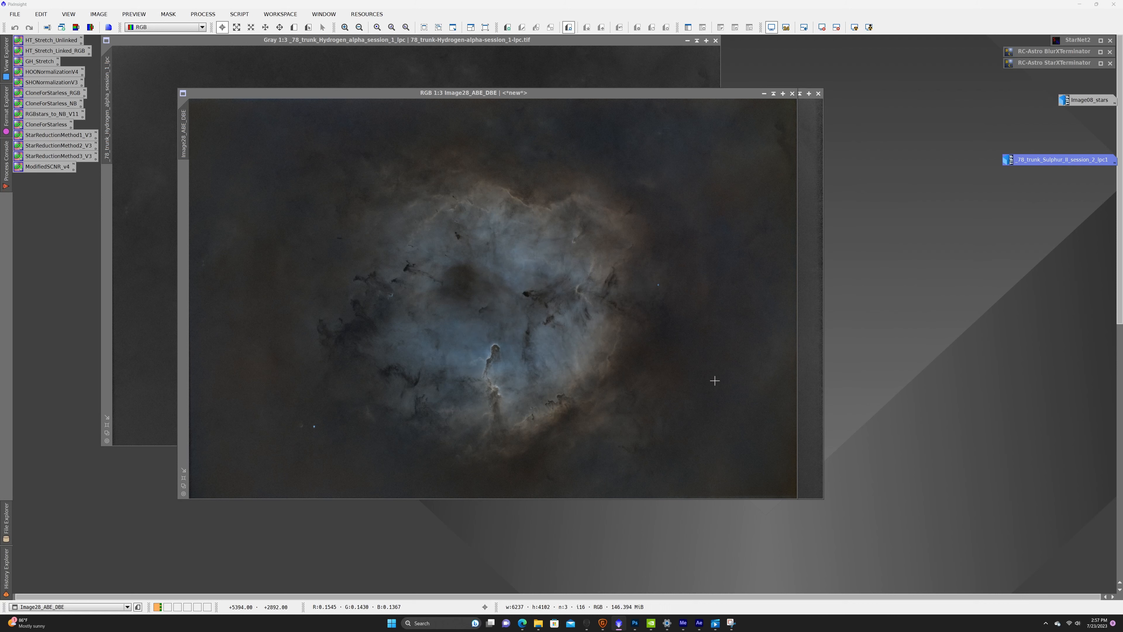
# Darken the nebula image with HistogramTransformation, previewing it live, using shadows 0 and midtones about 0.607, and close the process after applying.
pyautogui.click(212, 14)
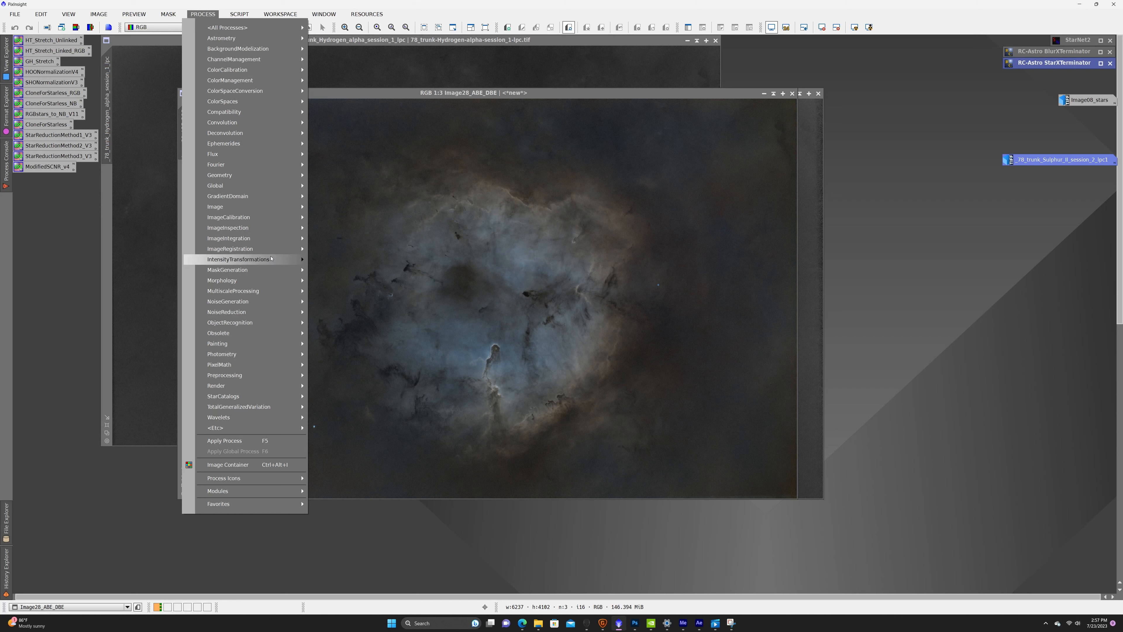
pyautogui.moveTo(270, 259)
pyautogui.click(389, 342)
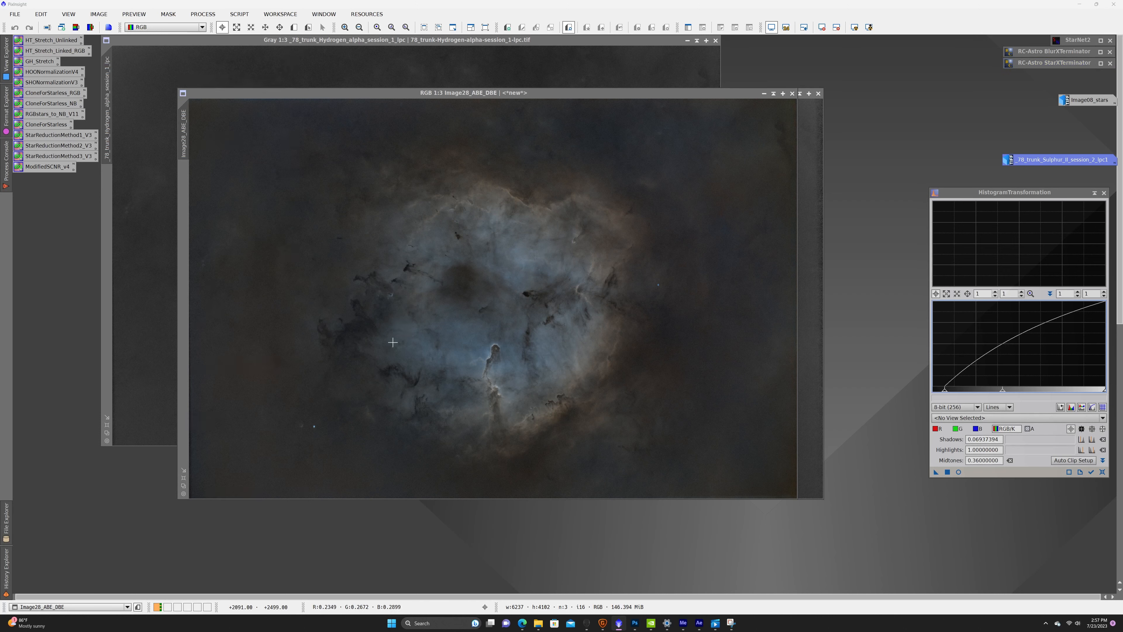
pyautogui.click(959, 472)
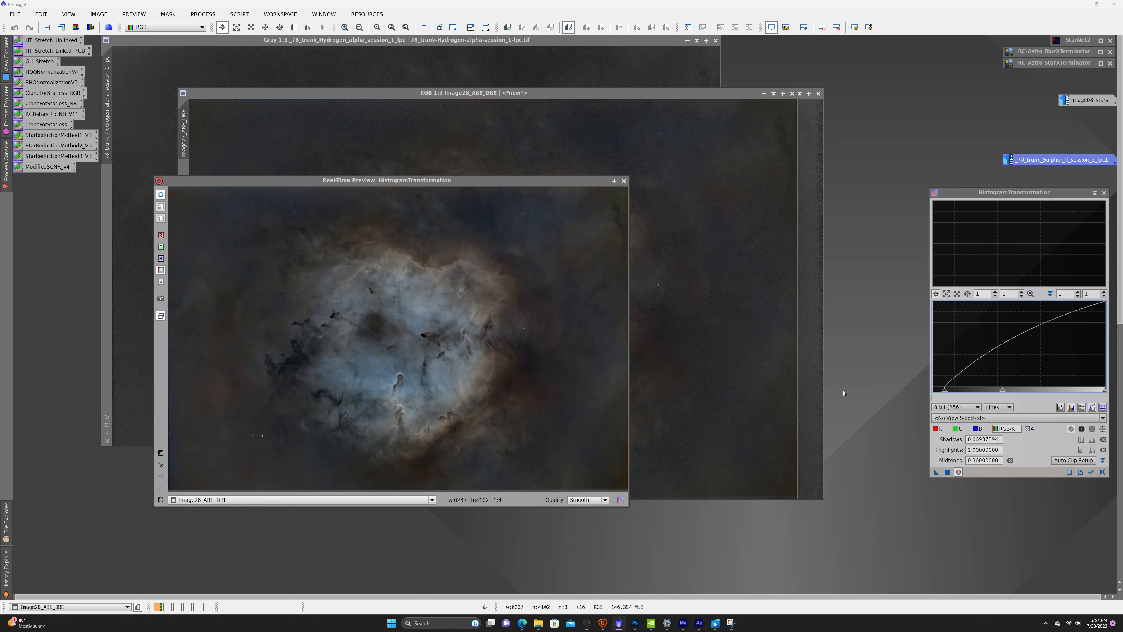
pyautogui.moveTo(943, 394); pyautogui.dragTo(908, 389)
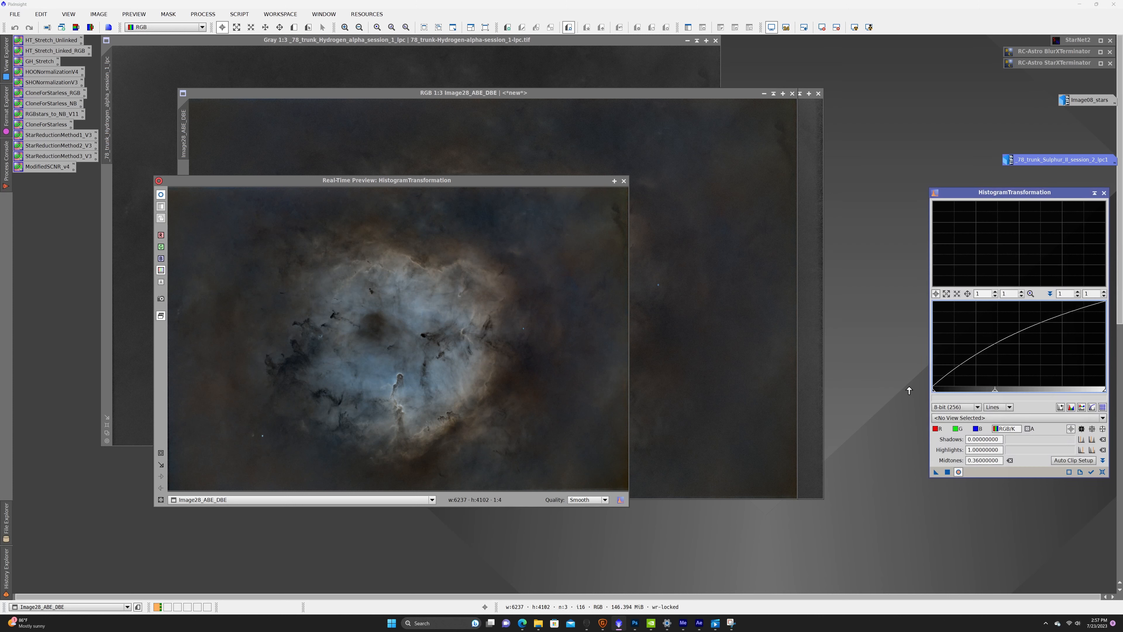
pyautogui.moveTo(995, 389); pyautogui.dragTo(1038, 394)
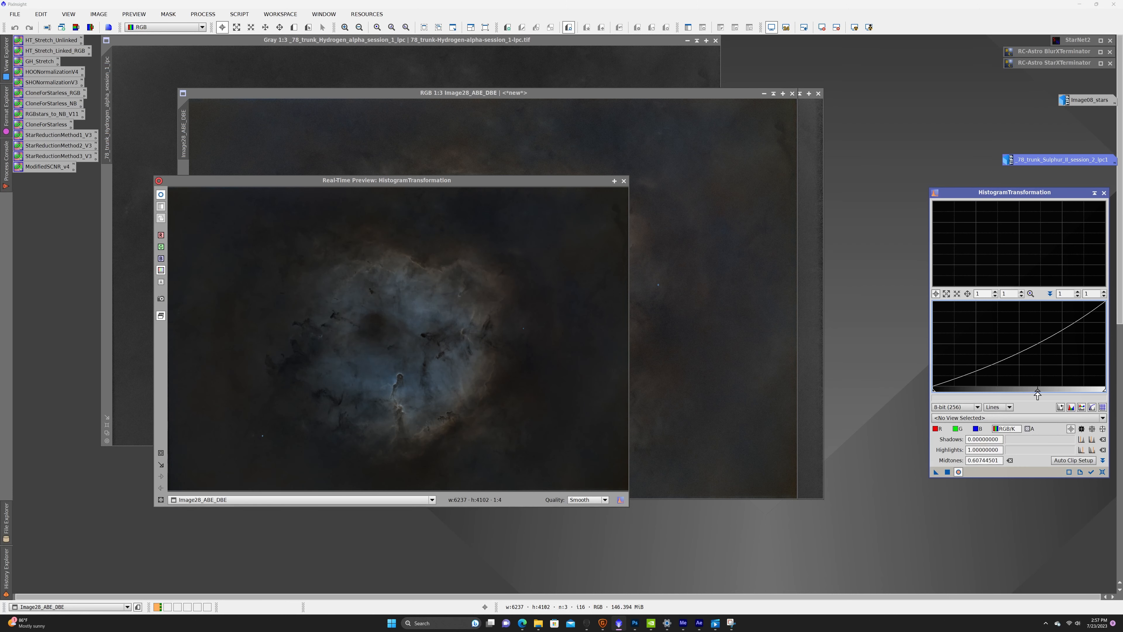
pyautogui.click(948, 471)
pyautogui.click(1104, 193)
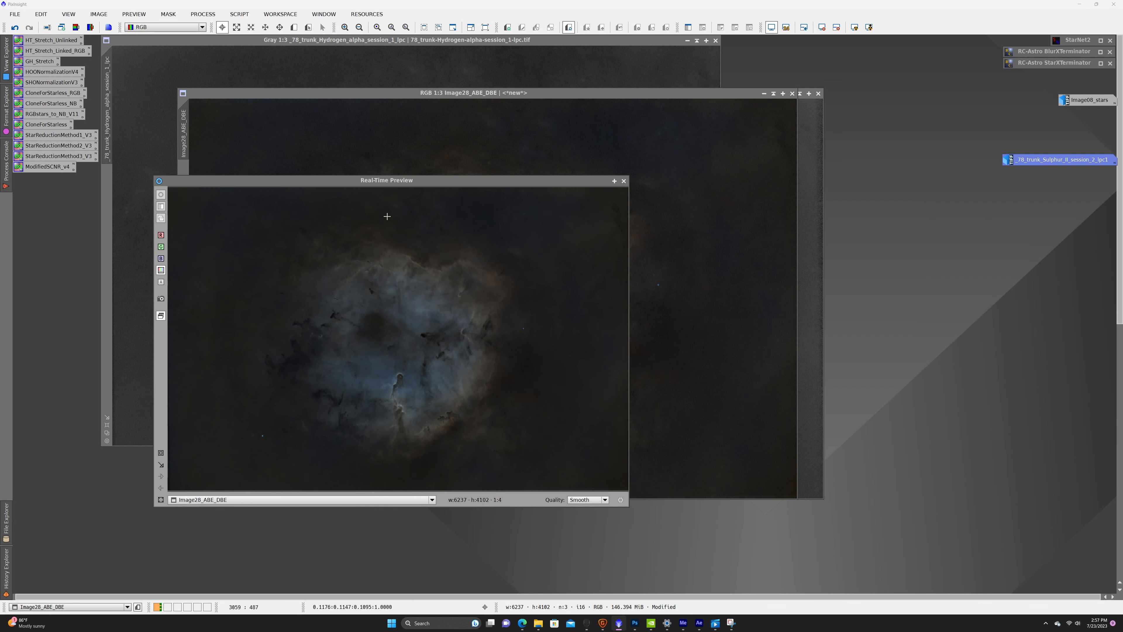
# Close the real-time preview and apply the HT_Stretch_Linked_RGB stretch to the nebula image.
pyautogui.moveTo(387, 182); pyautogui.dragTo(478, 144)
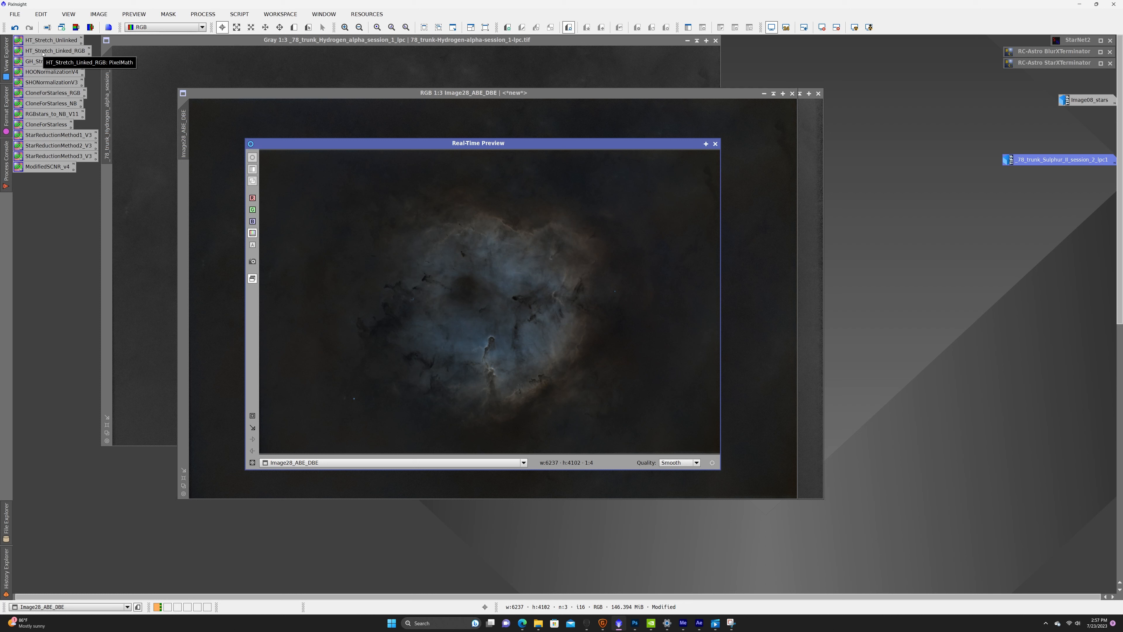
pyautogui.moveTo(43, 54); pyautogui.dragTo(476, 330)
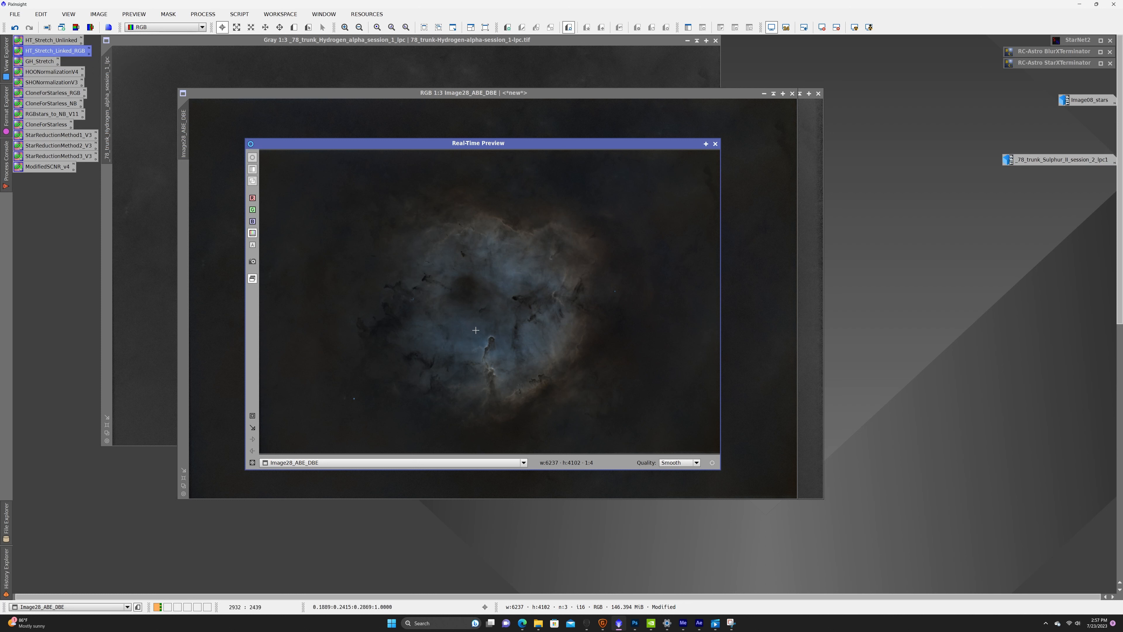
pyautogui.click(715, 144)
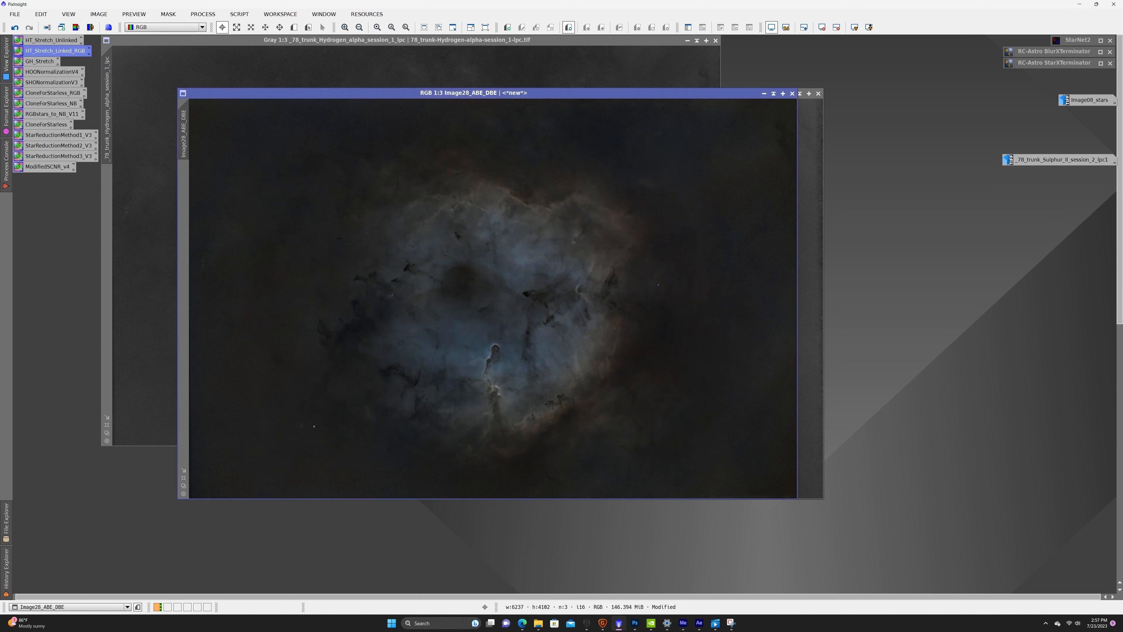
pyautogui.moveTo(46, 54); pyautogui.dragTo(583, 273)
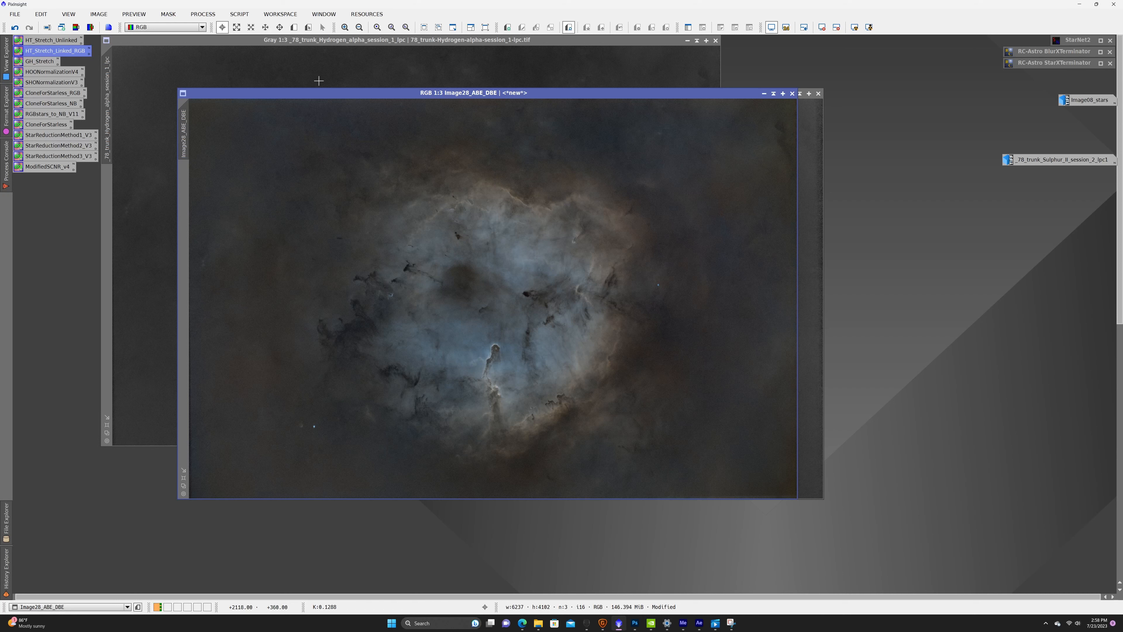
# Bring up BlurXTerminator beside the nebula image and apply it with its existing sharpening settings and automatic PSF.
pyautogui.moveTo(320, 93); pyautogui.dragTo(285, 81)
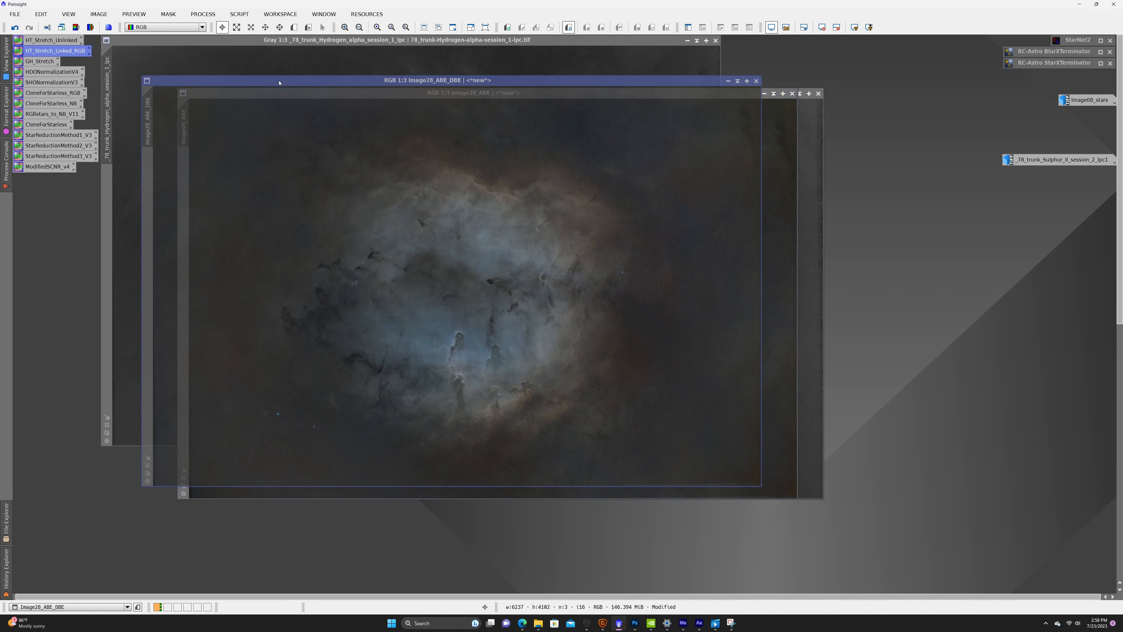
pyautogui.click(207, 14)
pyautogui.moveTo(235, 28)
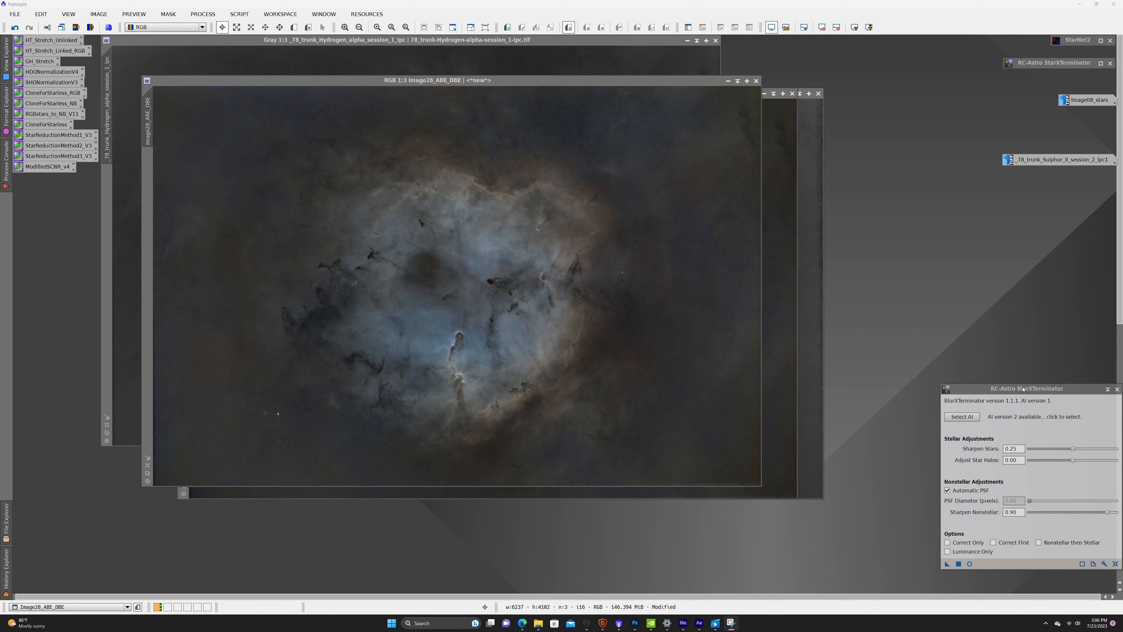
pyautogui.moveTo(1023, 390); pyautogui.dragTo(969, 336)
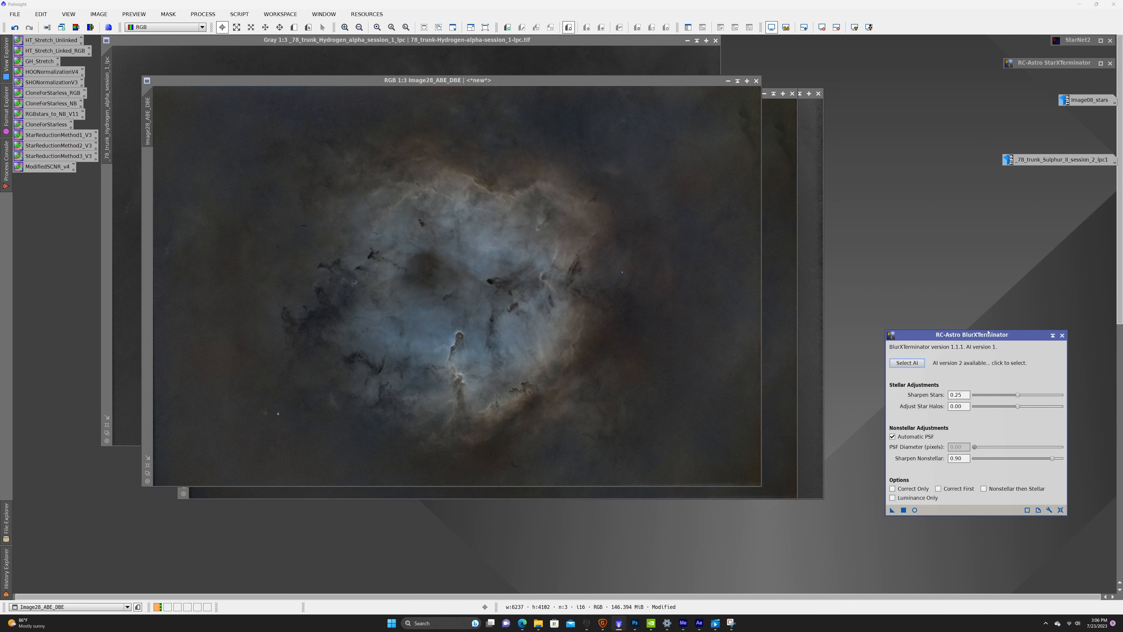
pyautogui.moveTo(982, 336); pyautogui.dragTo(1023, 186)
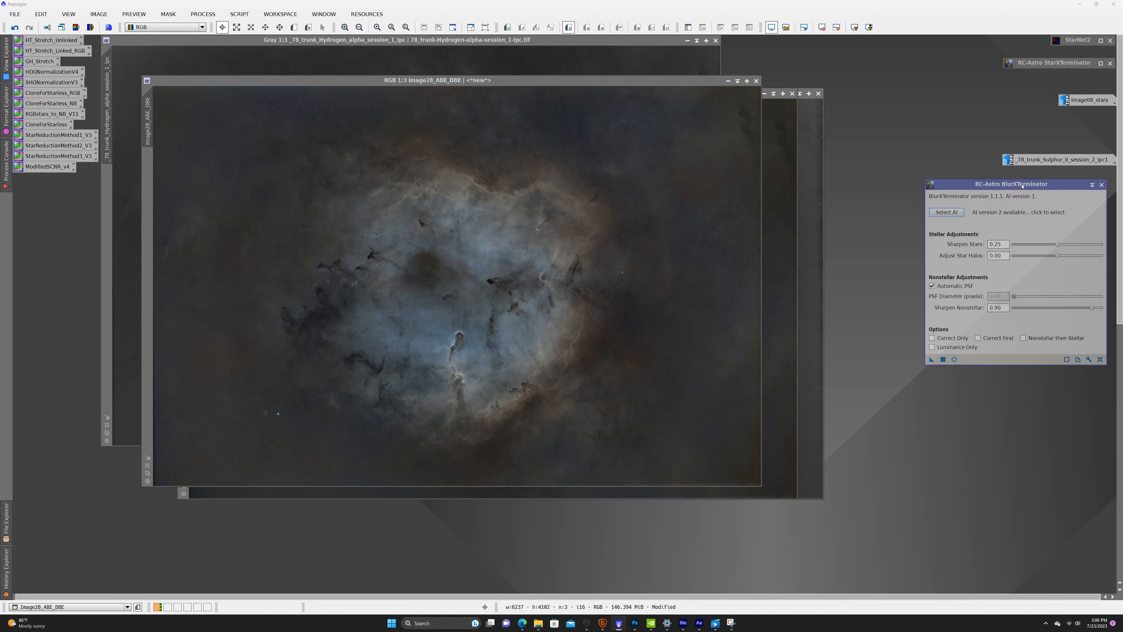
pyautogui.moveTo(930, 359); pyautogui.dragTo(523, 309)
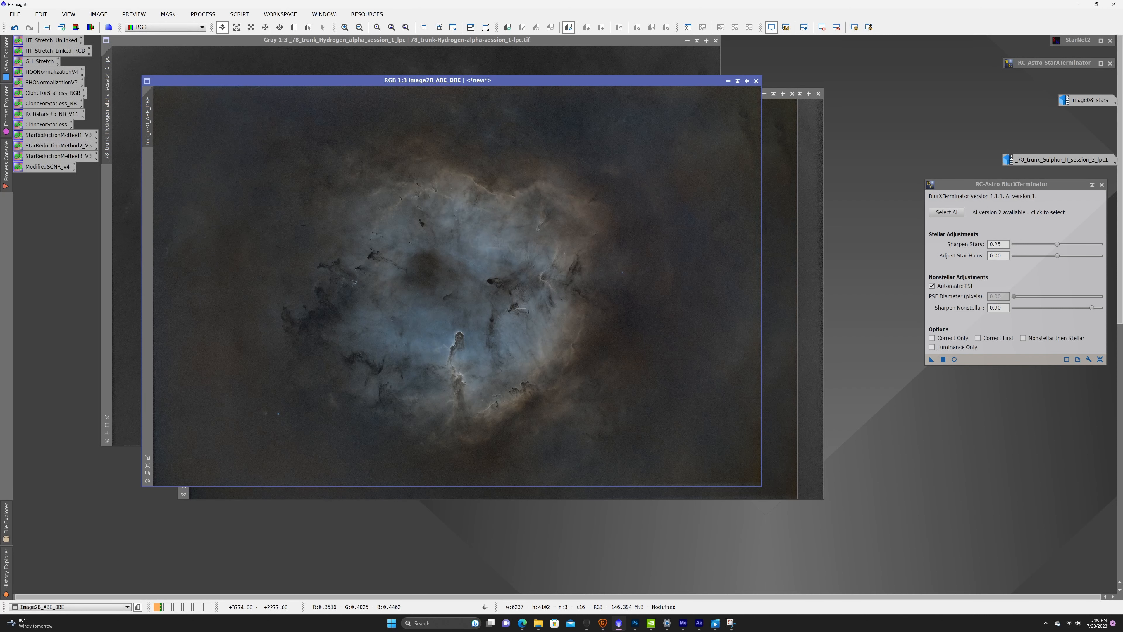
# Compare the trunk structures at 1:1 before and after the sharpening, keeping the sharpened version.
pyautogui.click(345, 28)
pyautogui.click(345, 28)
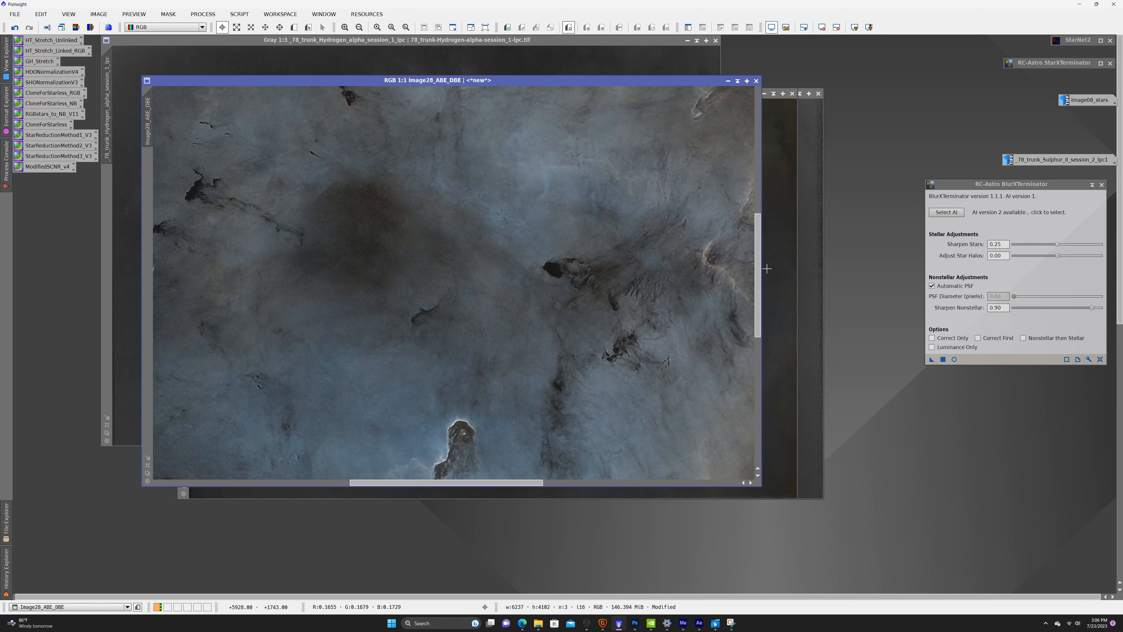
pyautogui.moveTo(760, 275); pyautogui.dragTo(768, 358)
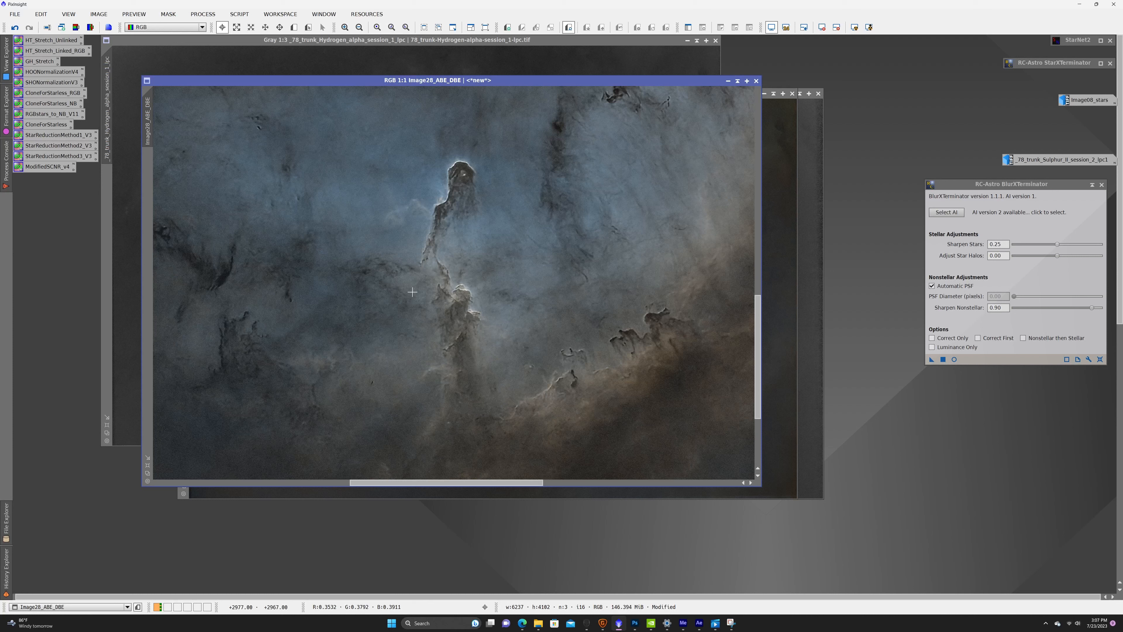
pyautogui.click(15, 29)
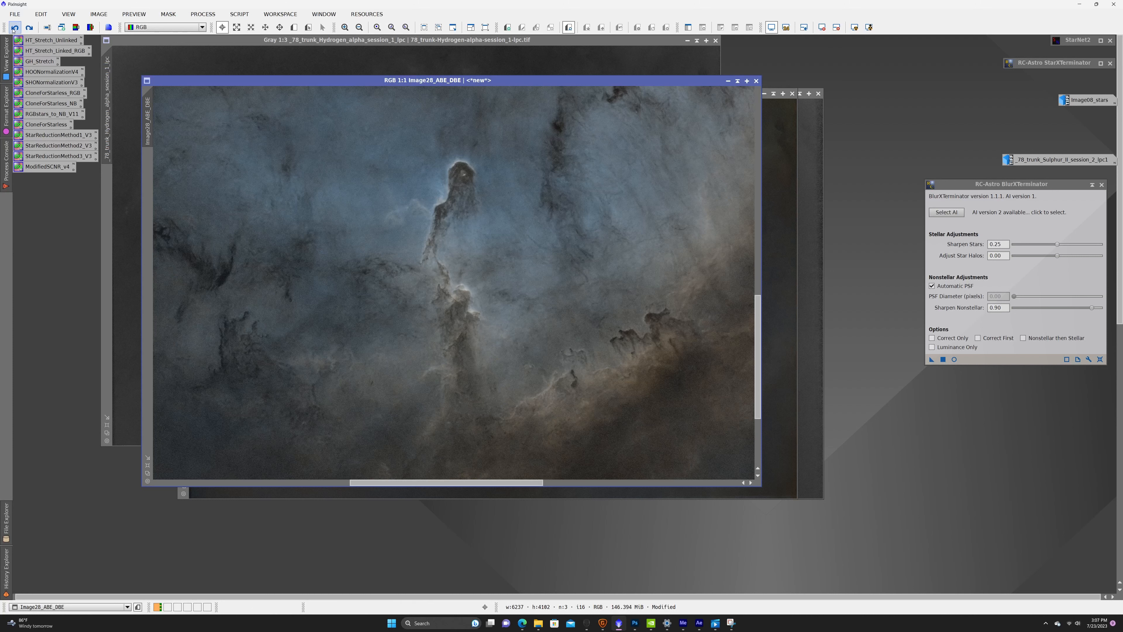
pyautogui.click(29, 27)
pyautogui.click(16, 28)
pyautogui.click(29, 27)
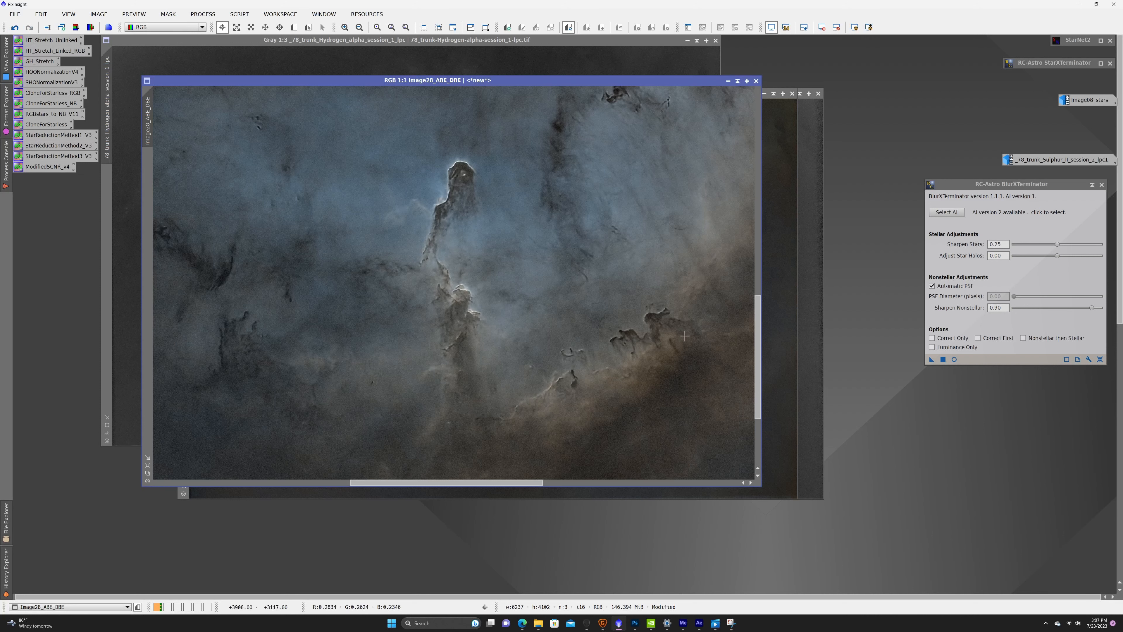
pyautogui.click(425, 28)
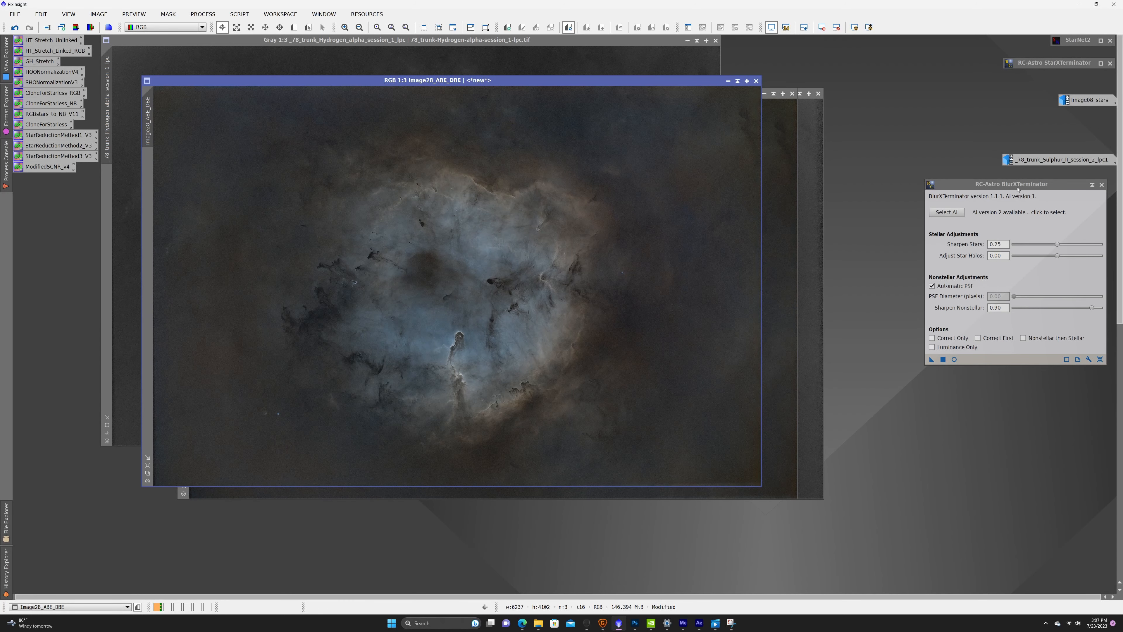
# Collapse BlurXTerminator and set up CurvesTransformation on the saturation channel with a real-time preview.
pyautogui.moveTo(1017, 188); pyautogui.dragTo(1031, 184)
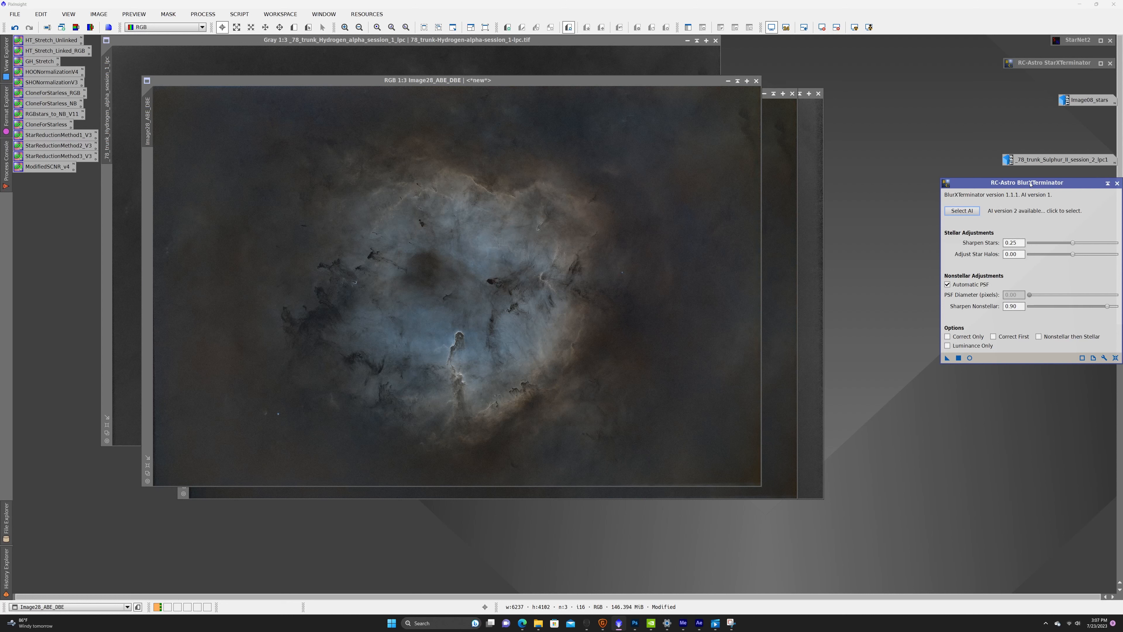
pyautogui.doubleClick(1031, 184)
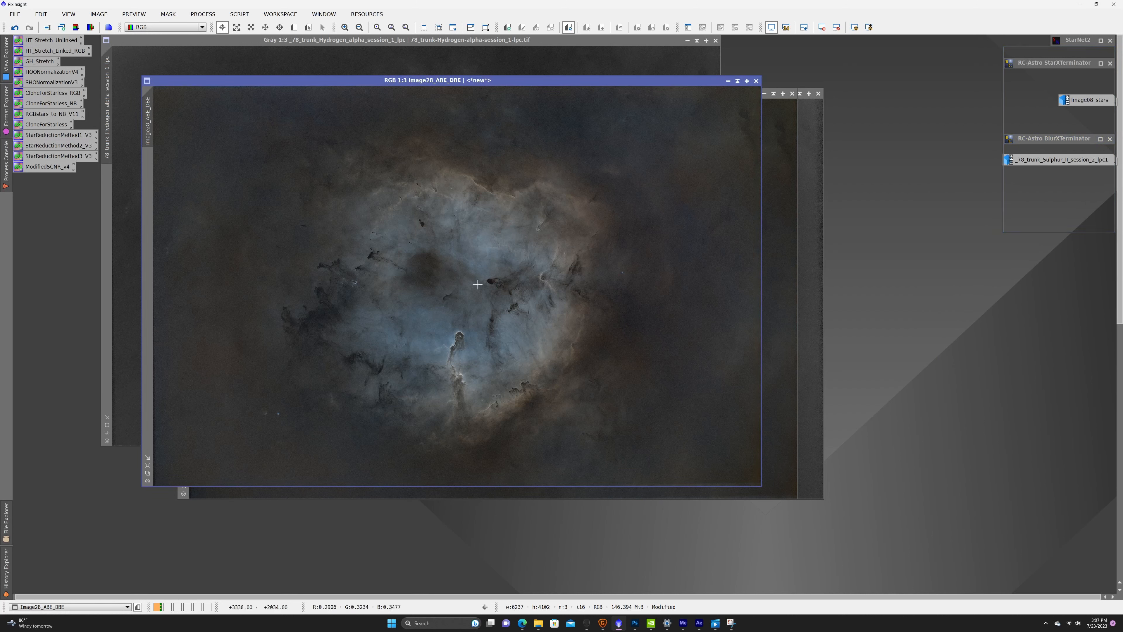
pyautogui.click(203, 14)
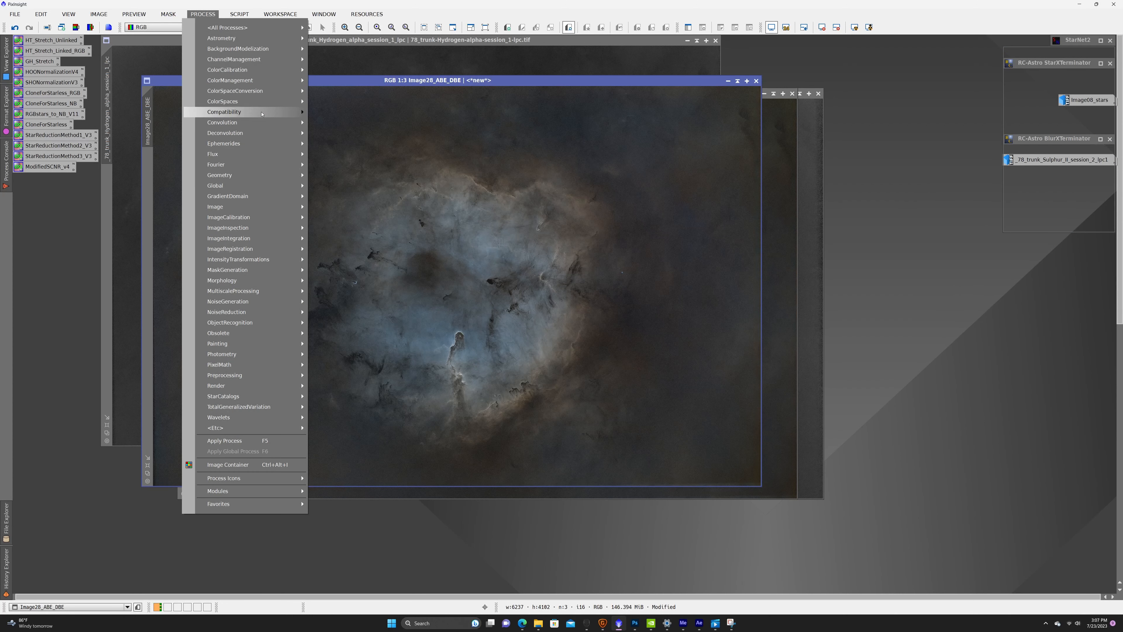
pyautogui.moveTo(261, 206)
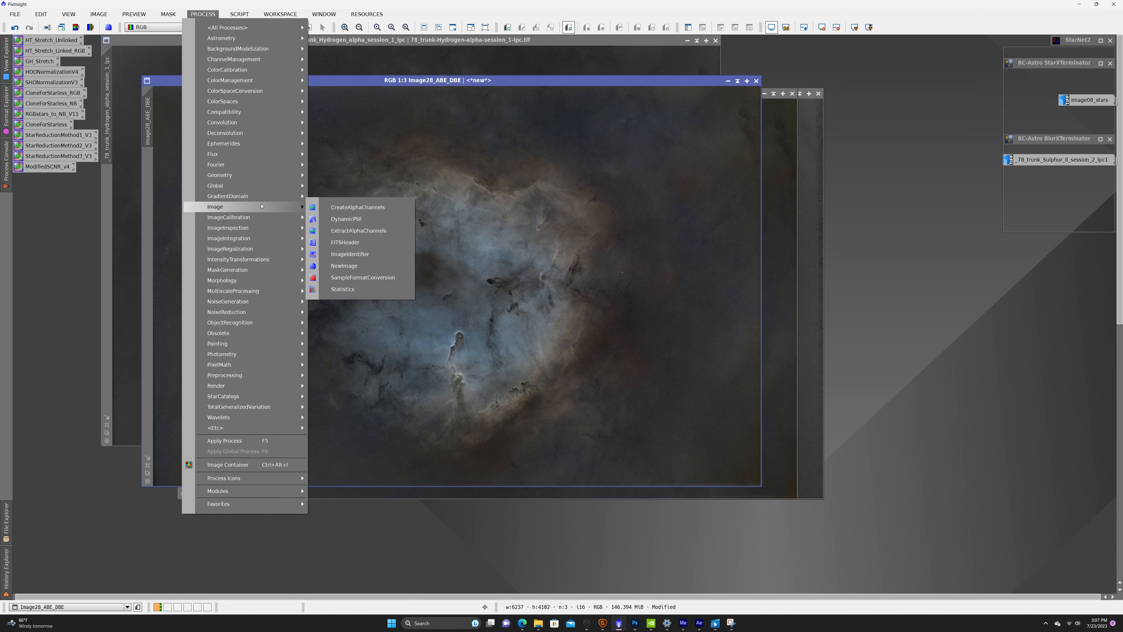
pyautogui.moveTo(265, 258)
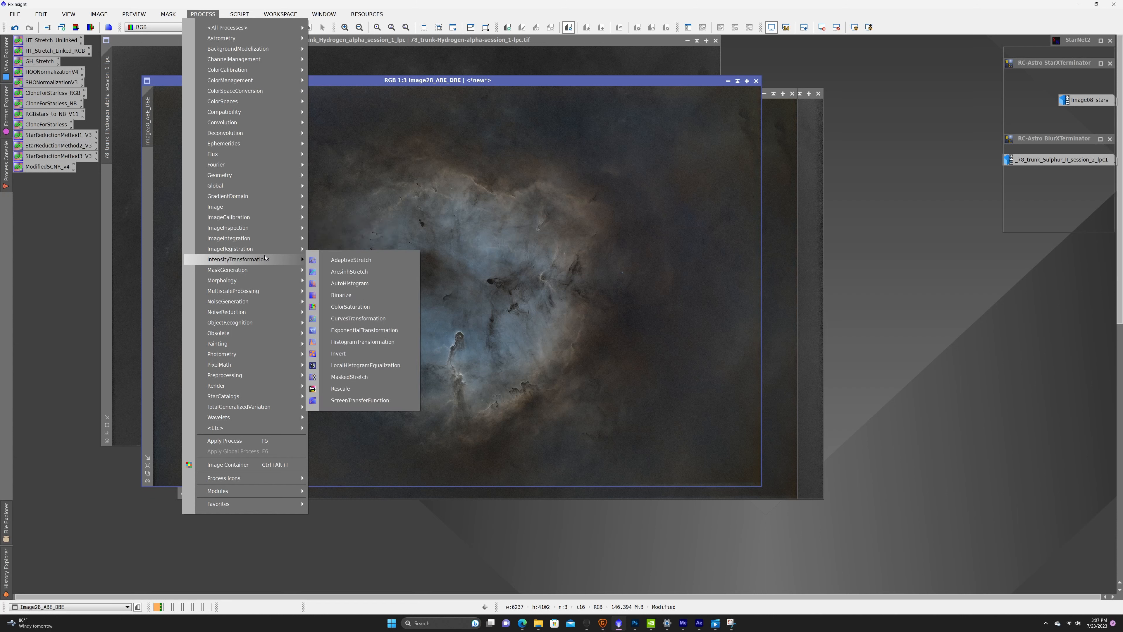
pyautogui.click(399, 323)
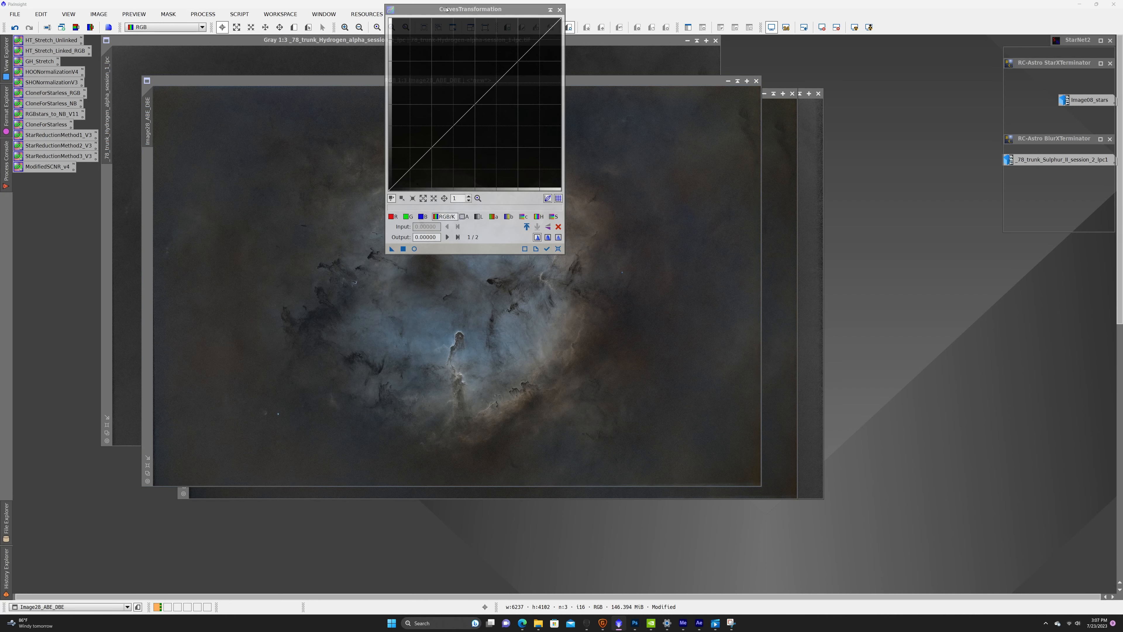
pyautogui.moveTo(450, 9); pyautogui.dragTo(837, 146)
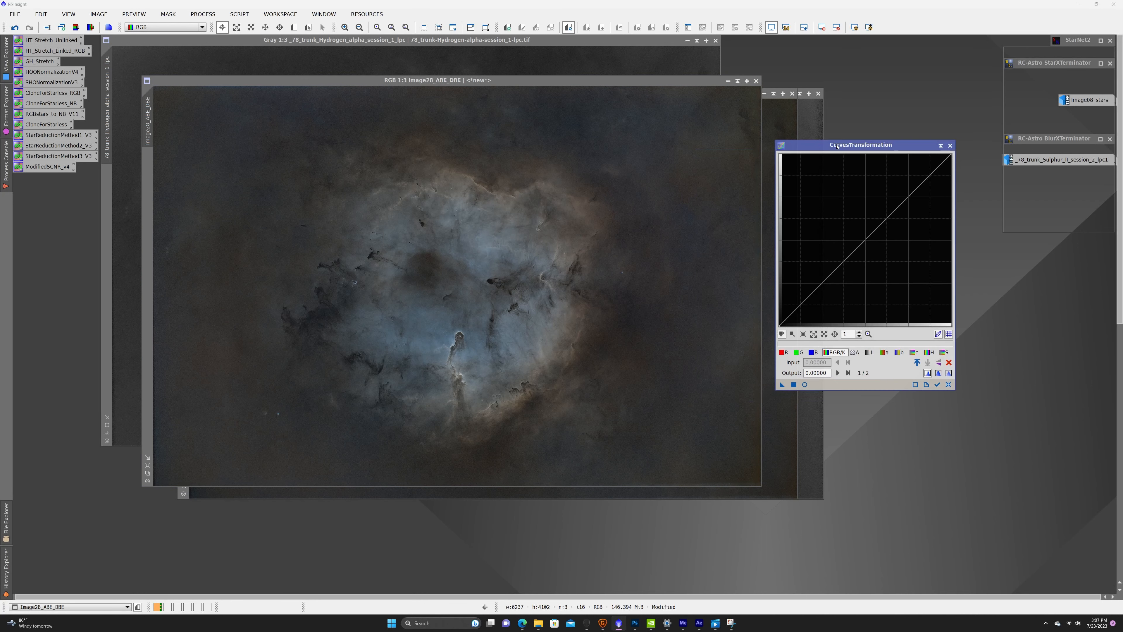
pyautogui.click(944, 352)
pyautogui.click(805, 384)
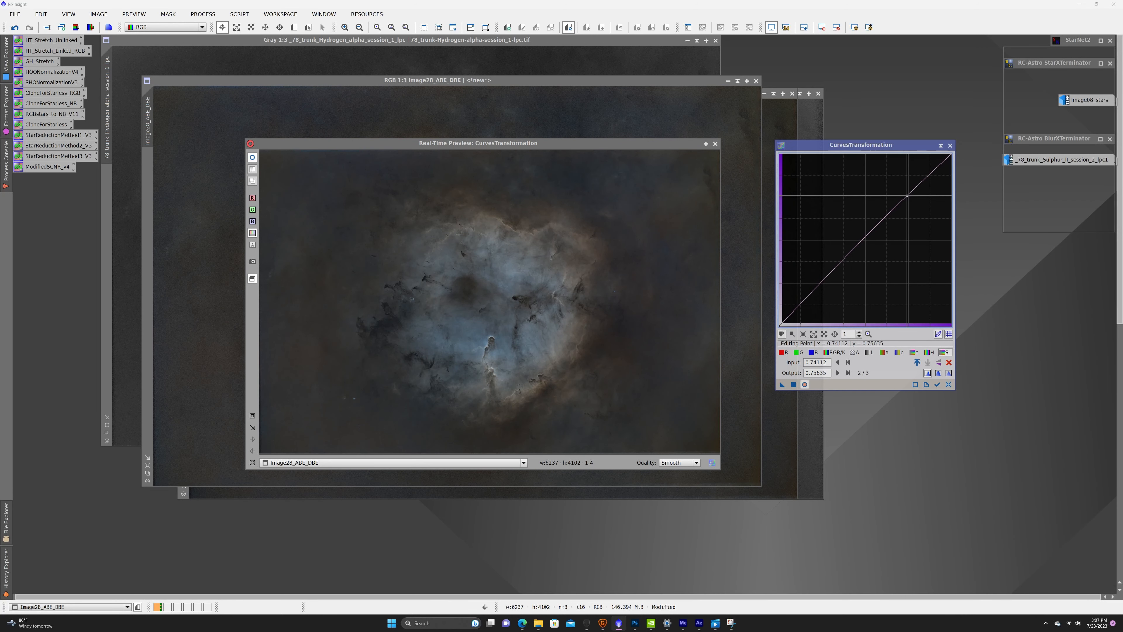
# Raise the saturation curve through about 0.65 to 0.90 and 0.13 to 0.20, apply it, and close the process and preview.
pyautogui.moveTo(907, 196); pyautogui.dragTo(892, 170)
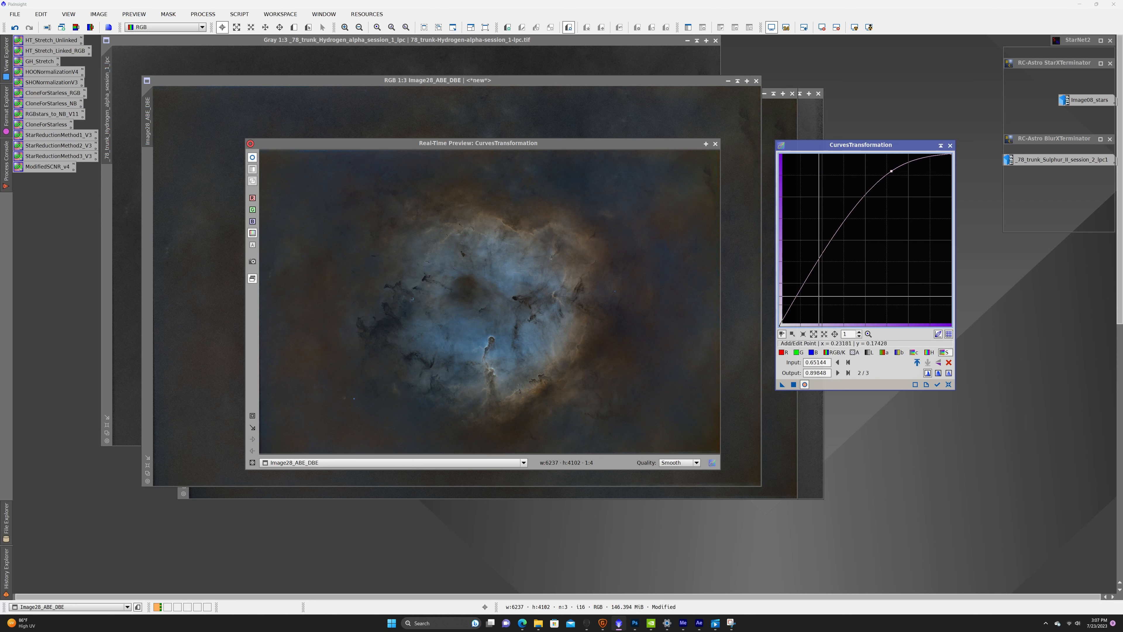
pyautogui.click(798, 295)
pyautogui.moveTo(798, 296)
pyautogui.mouseDown()
pyautogui.moveTo(813, 307)
pyautogui.moveTo(801, 293)
pyautogui.mouseUp()
pyautogui.click(794, 384)
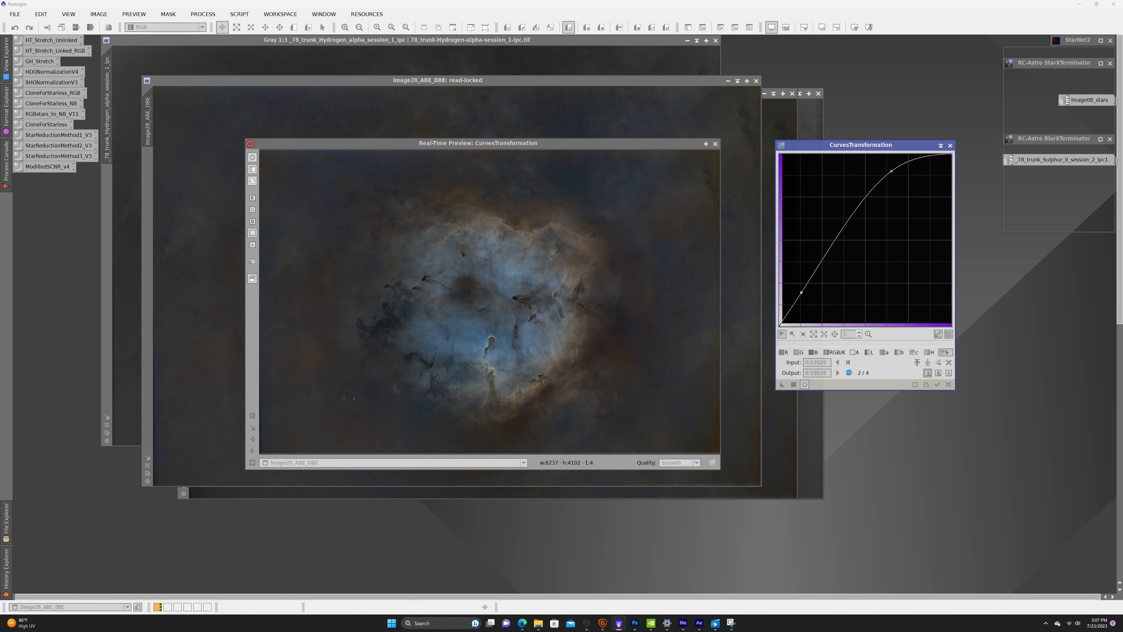
pyautogui.click(949, 146)
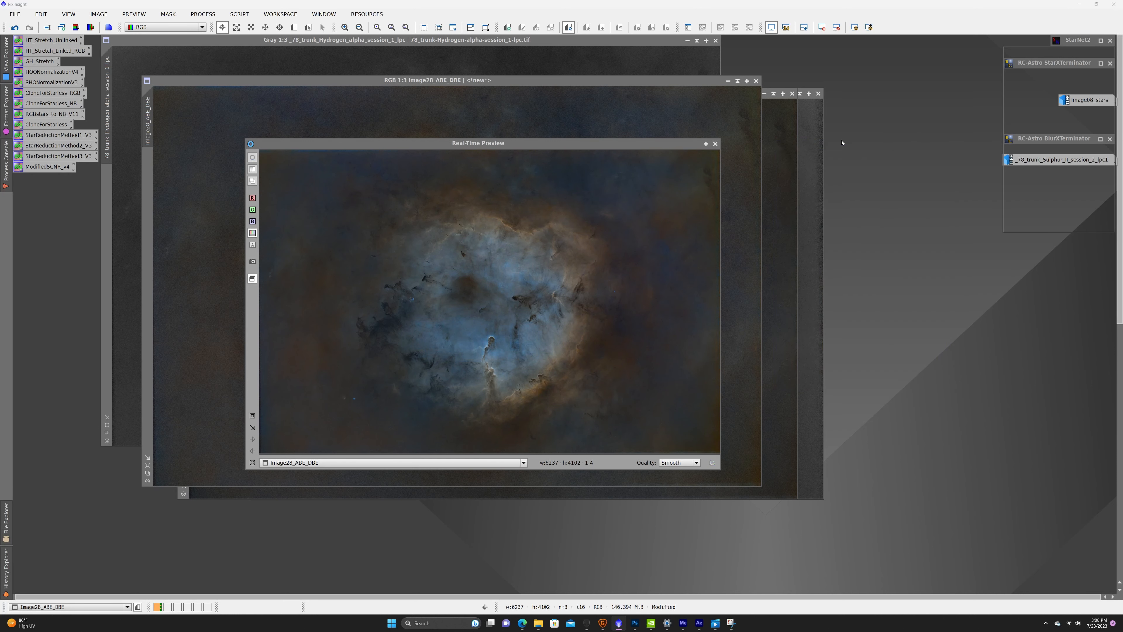
pyautogui.click(715, 143)
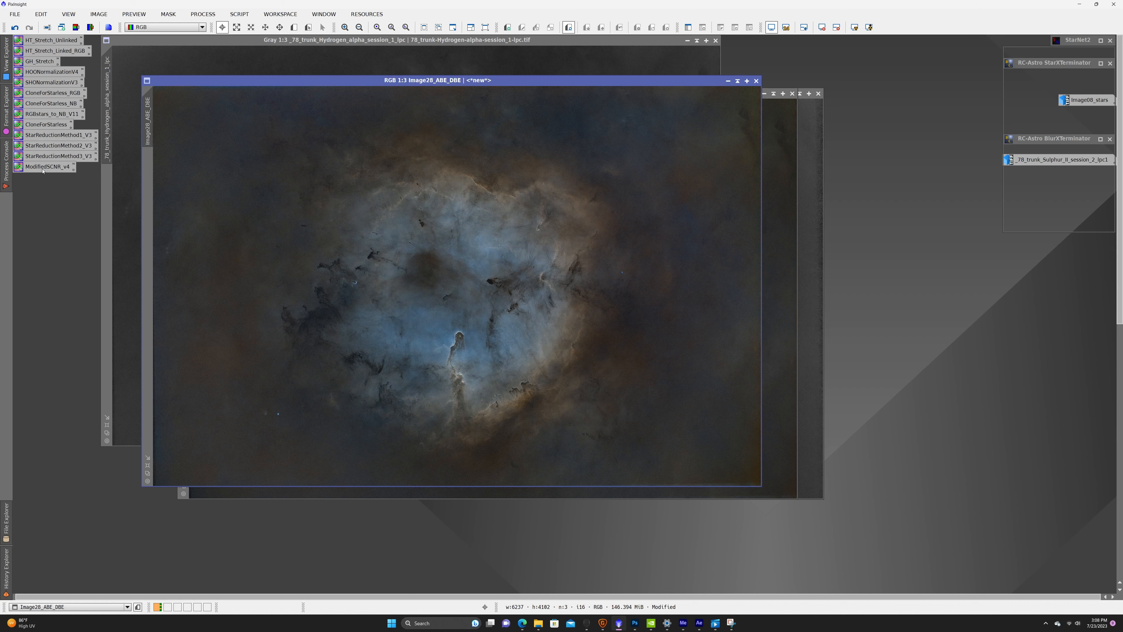
# Apply ModifiedSCNR_v4 to the nebula image and save it to the Desktop as a 16-bit TIFF named Trunk Starless Variant.
pyautogui.moveTo(43, 171); pyautogui.dragTo(536, 267)
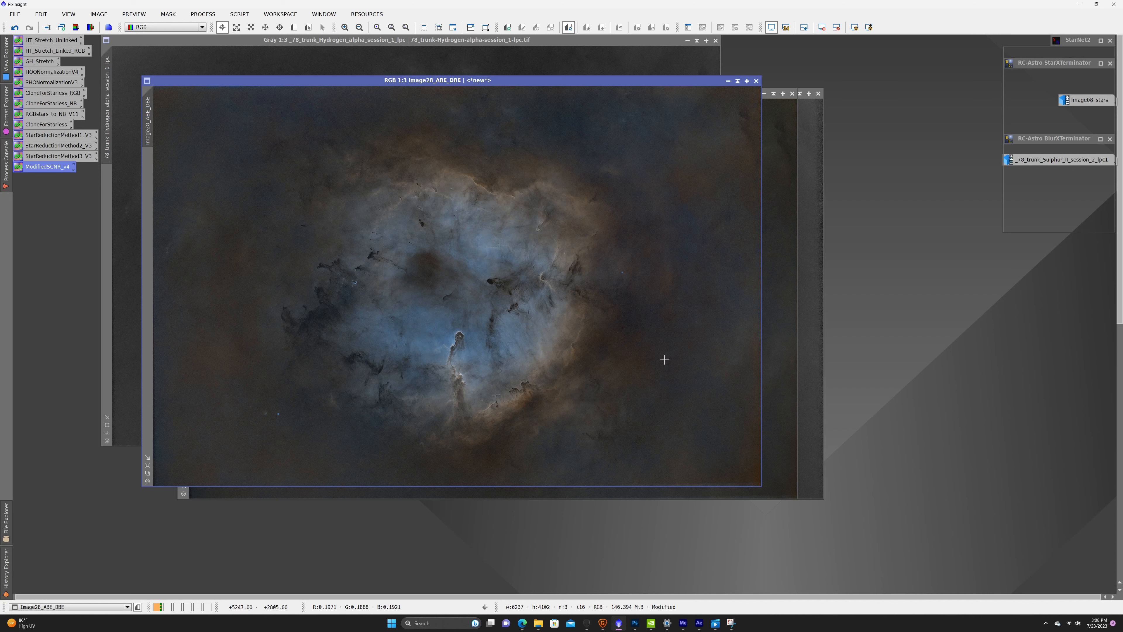
pyautogui.click(15, 14)
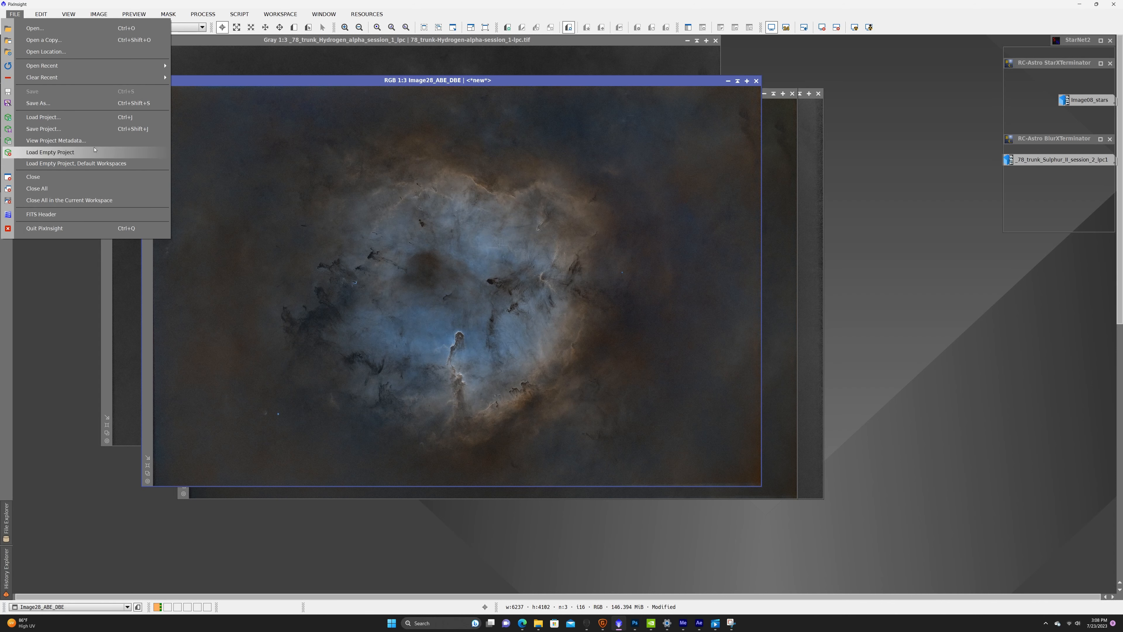
pyautogui.click(39, 102)
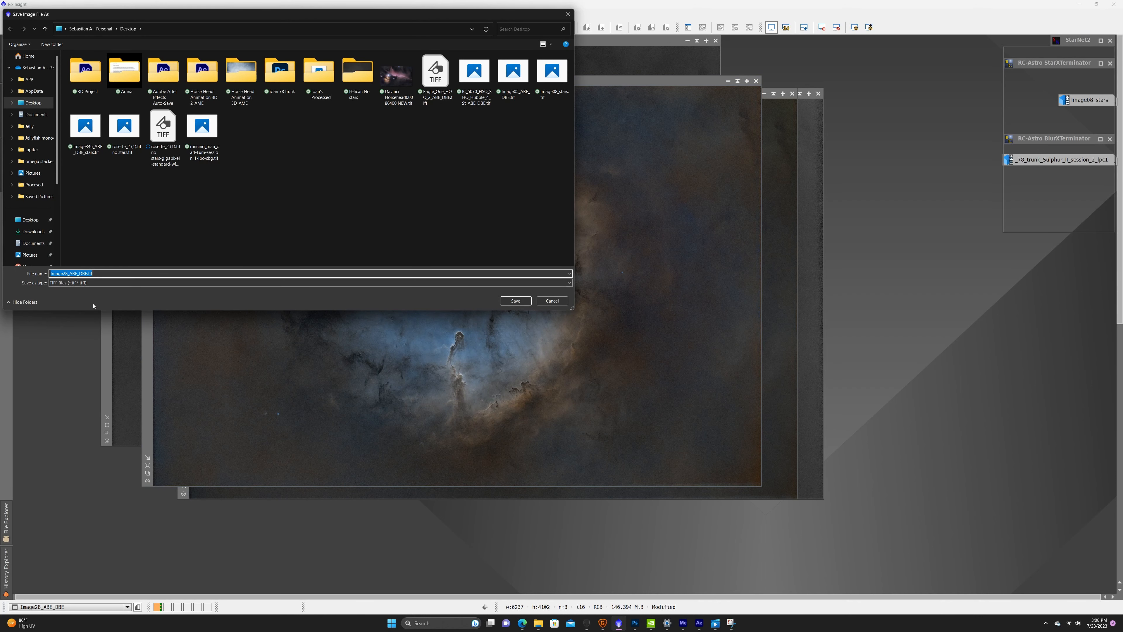
pyautogui.click(120, 272)
pyautogui.hotkey('ctrl', 'a')
pyautogui.press('BackSpace')
pyautogui.write('E')
pyautogui.press('BackSpace')
pyautogui.write('Trunk S')
pyautogui.click(519, 302)
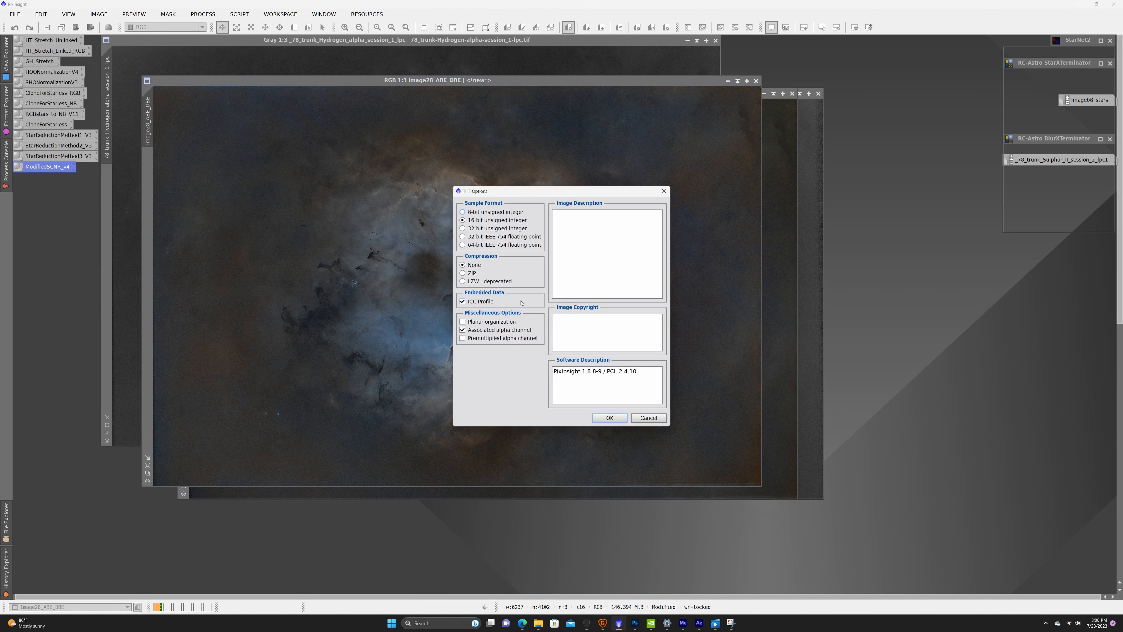
pyautogui.click(619, 419)
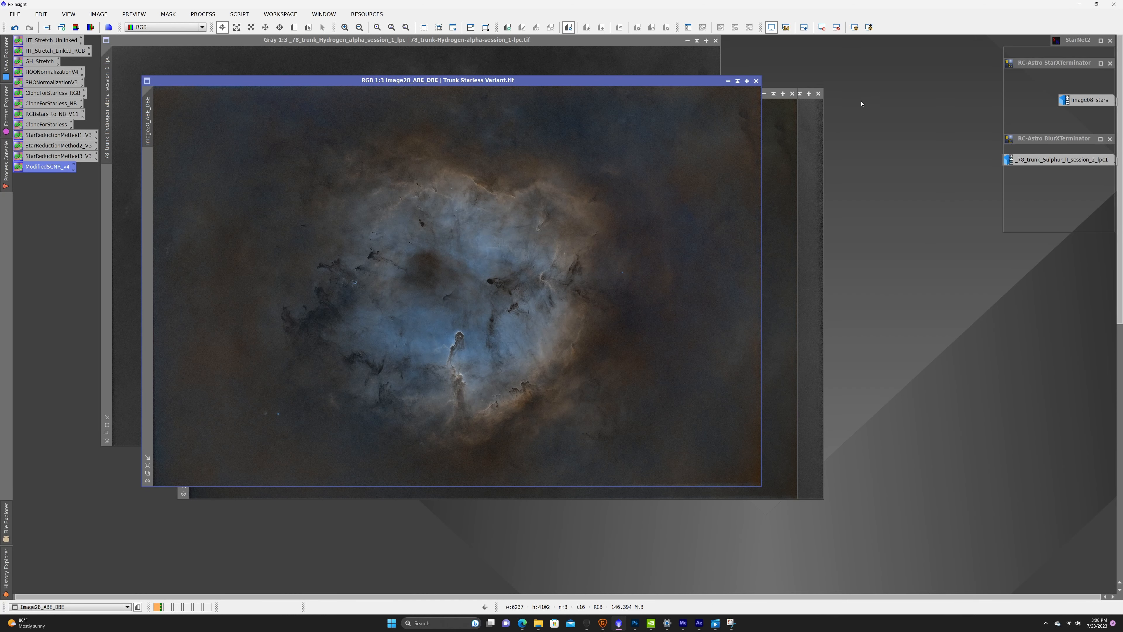
# Bring the Image08_stars image forward and save it to the Desktop as a 16-bit TIFF named Trunks Stars.
pyautogui.moveTo(674, 83); pyautogui.dragTo(932, 179)
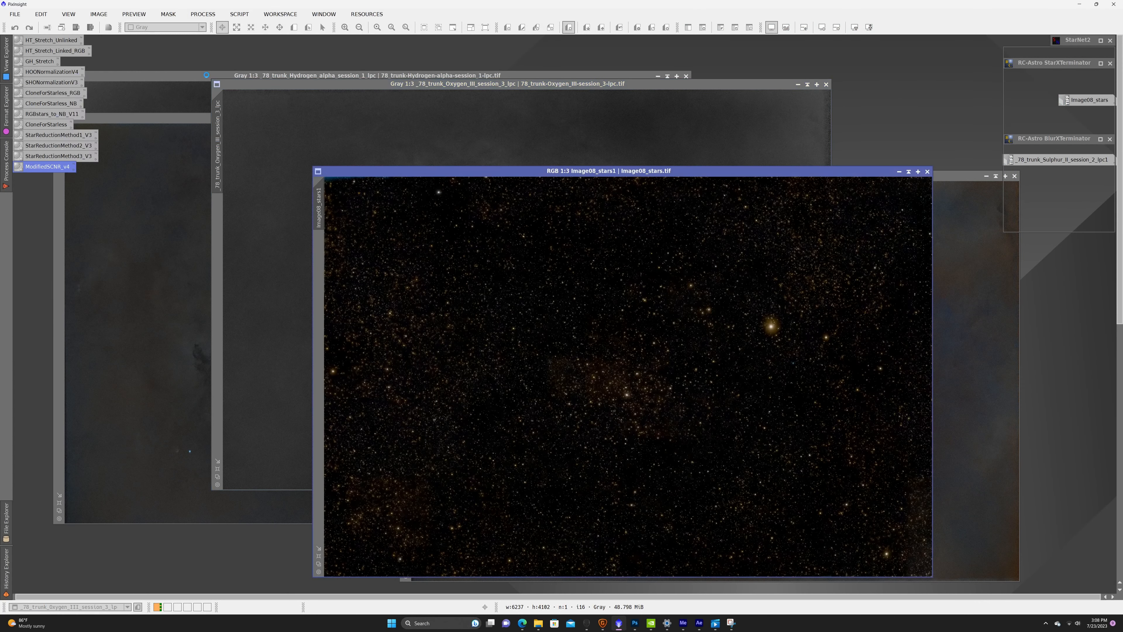
pyautogui.moveTo(738, 172); pyautogui.dragTo(701, 84)
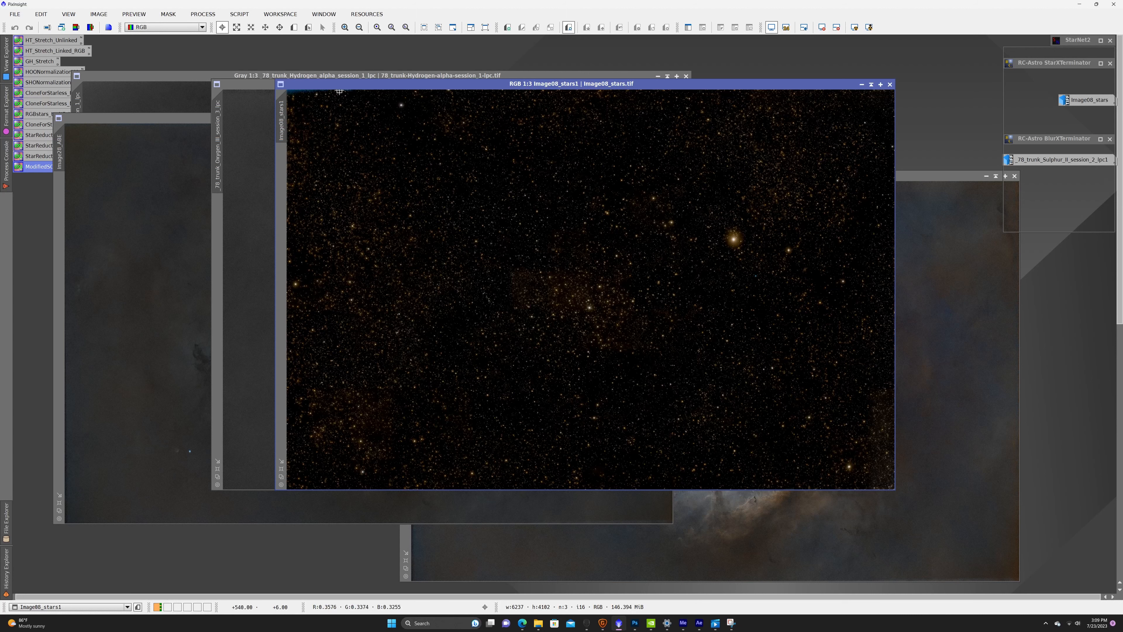
pyautogui.click(15, 14)
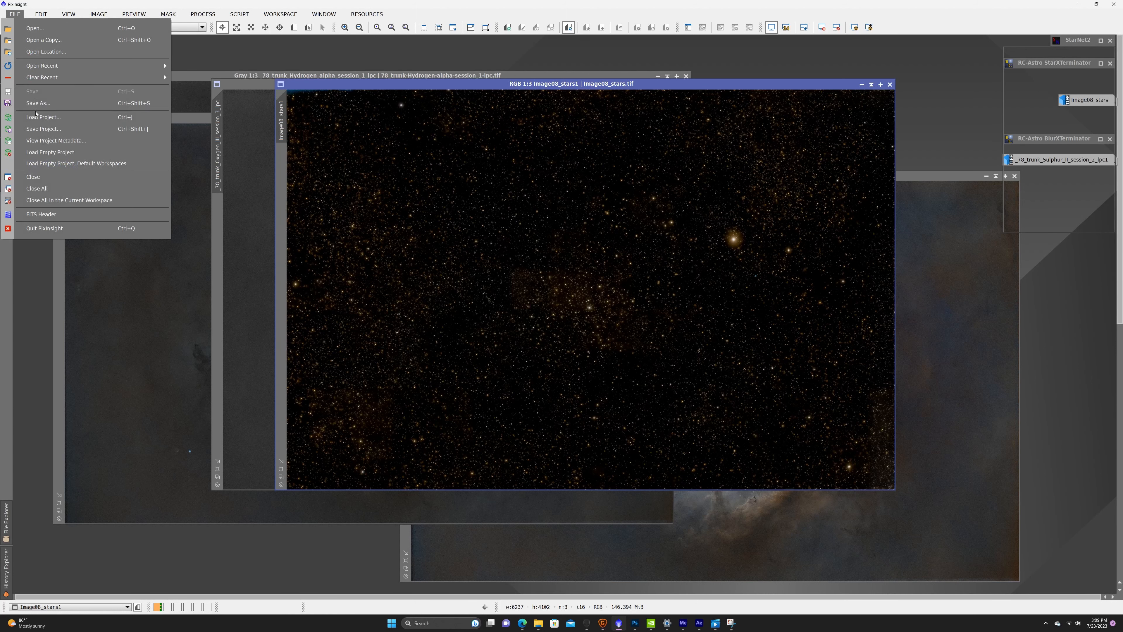
pyautogui.click(27, 104)
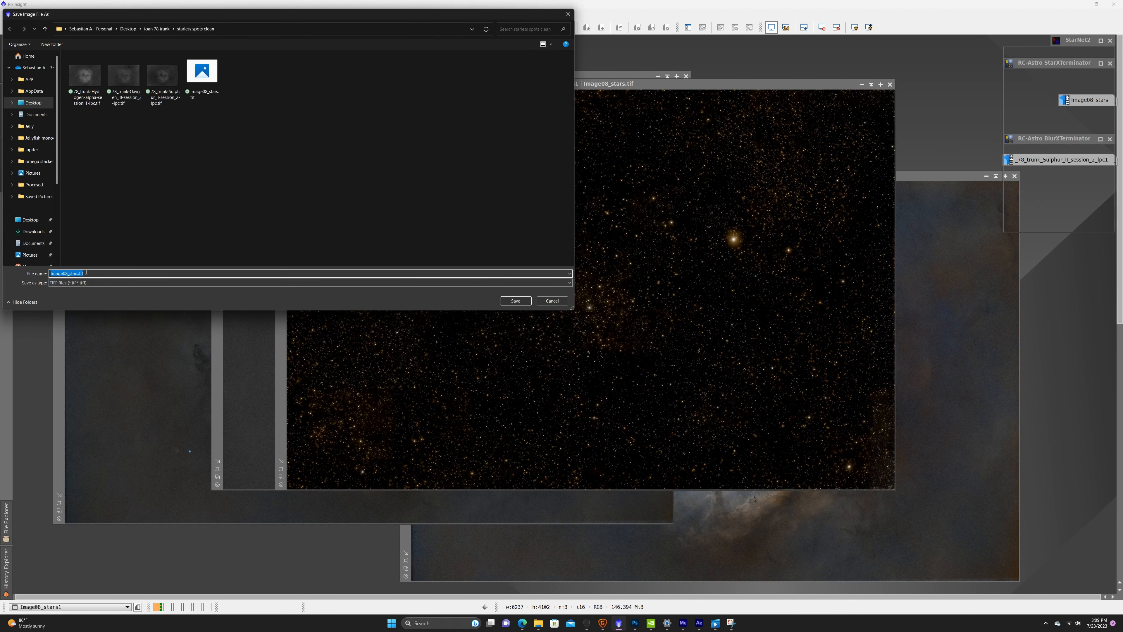
pyautogui.press('BackSpace')
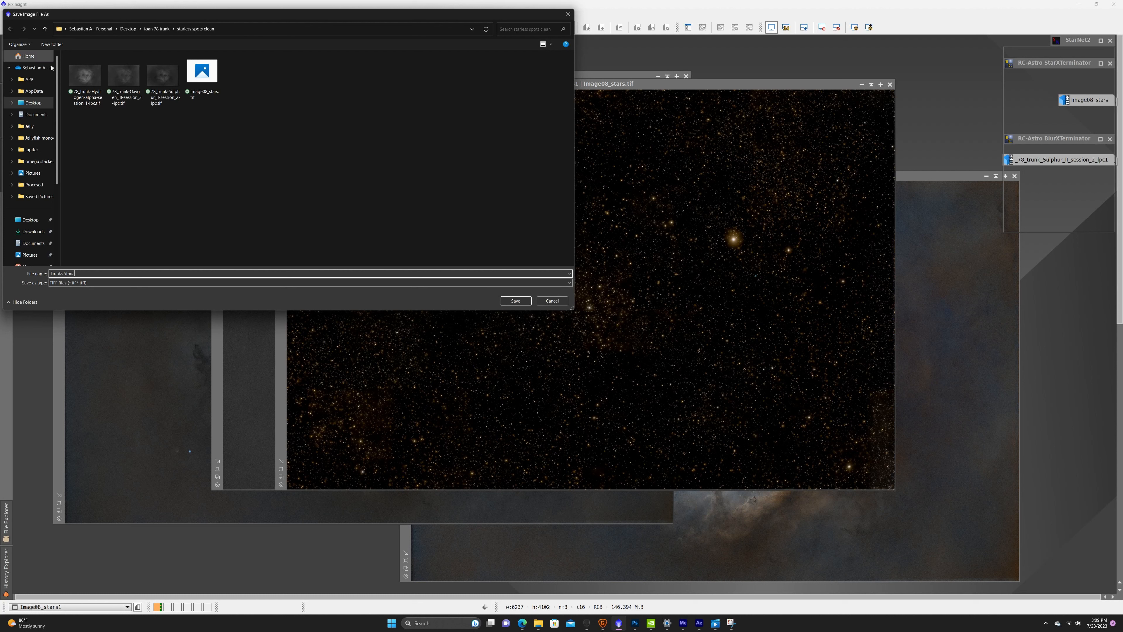
pyautogui.click(30, 104)
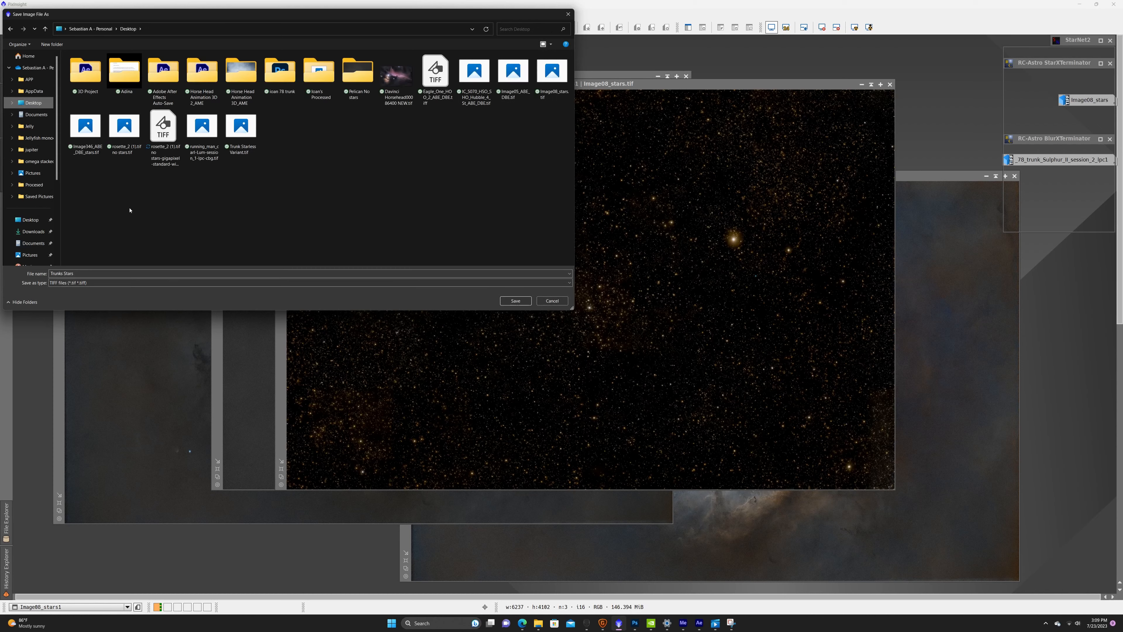
pyautogui.press('Return')
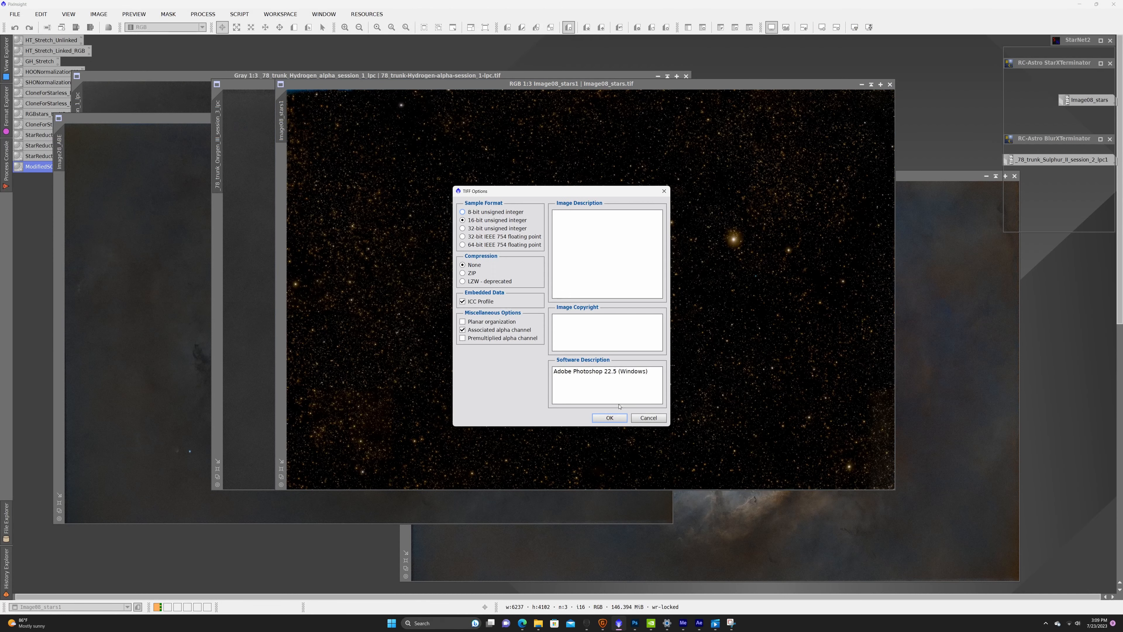
pyautogui.click(609, 418)
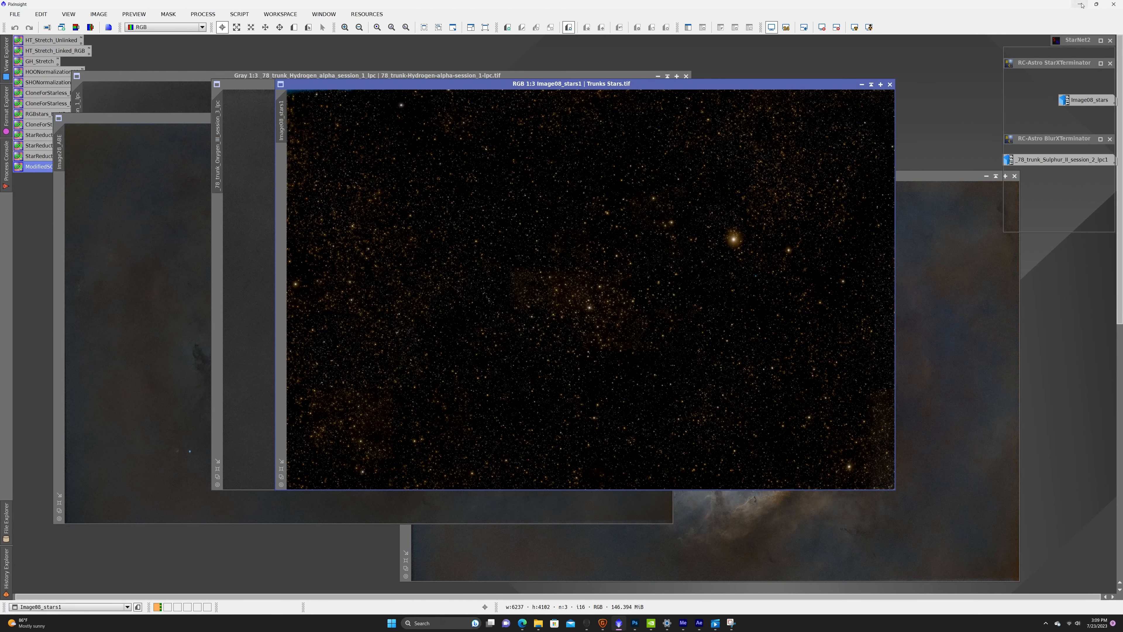
# Go to the desktop and open Trunk Starless Variant.tif in Adobe Photoshop 2021.
pyautogui.click(1080, 5)
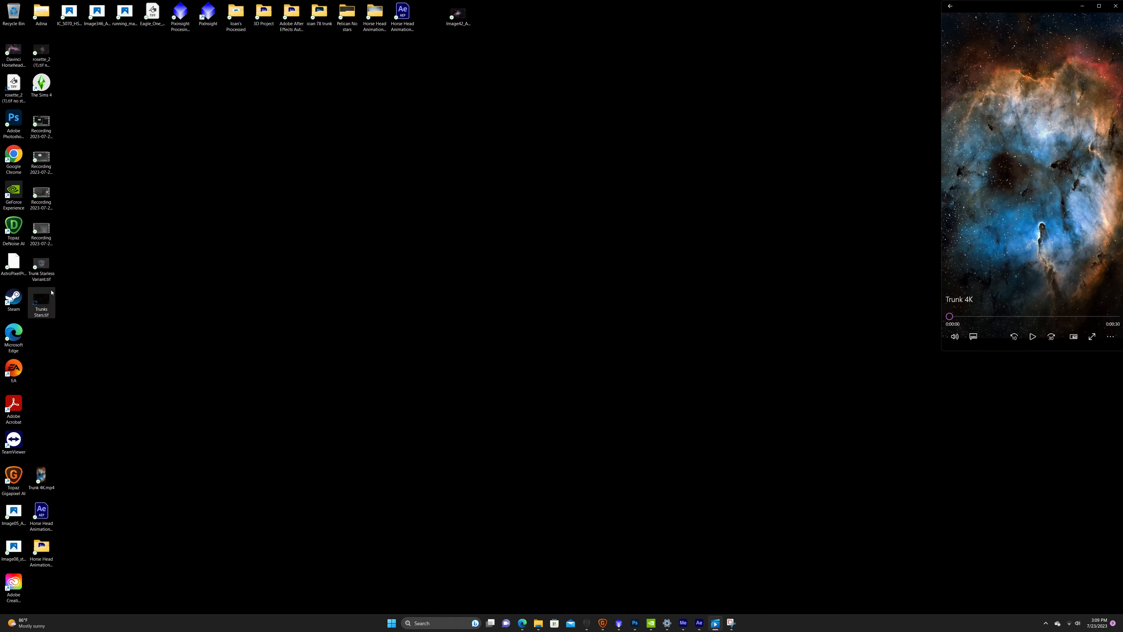
pyautogui.rightClick(41, 267)
pyautogui.moveTo(85, 303)
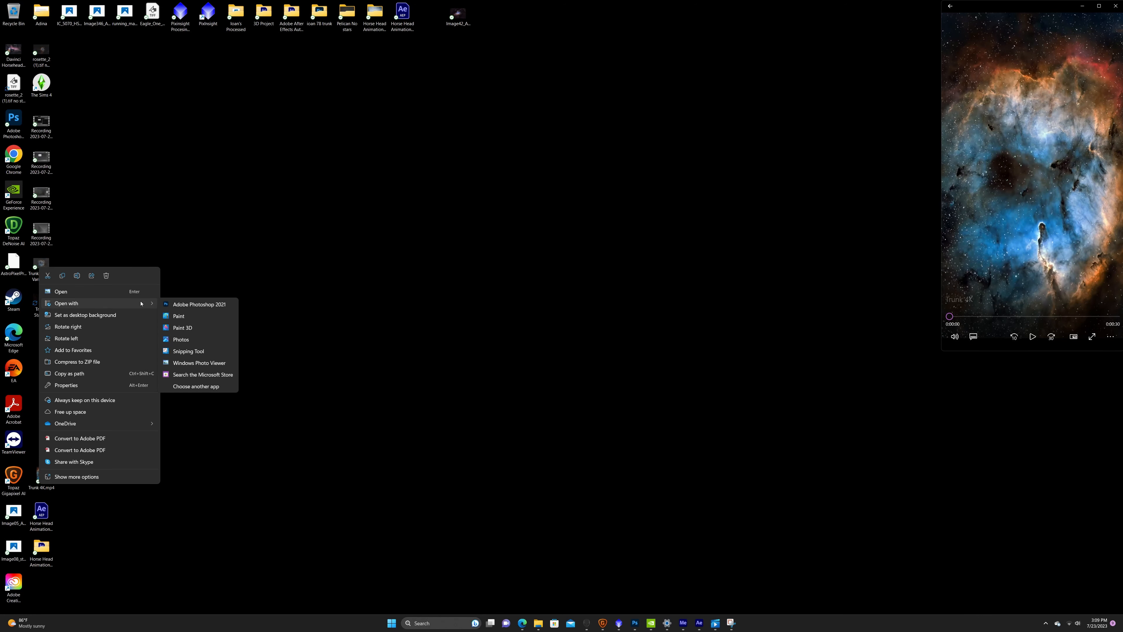
pyautogui.click(197, 308)
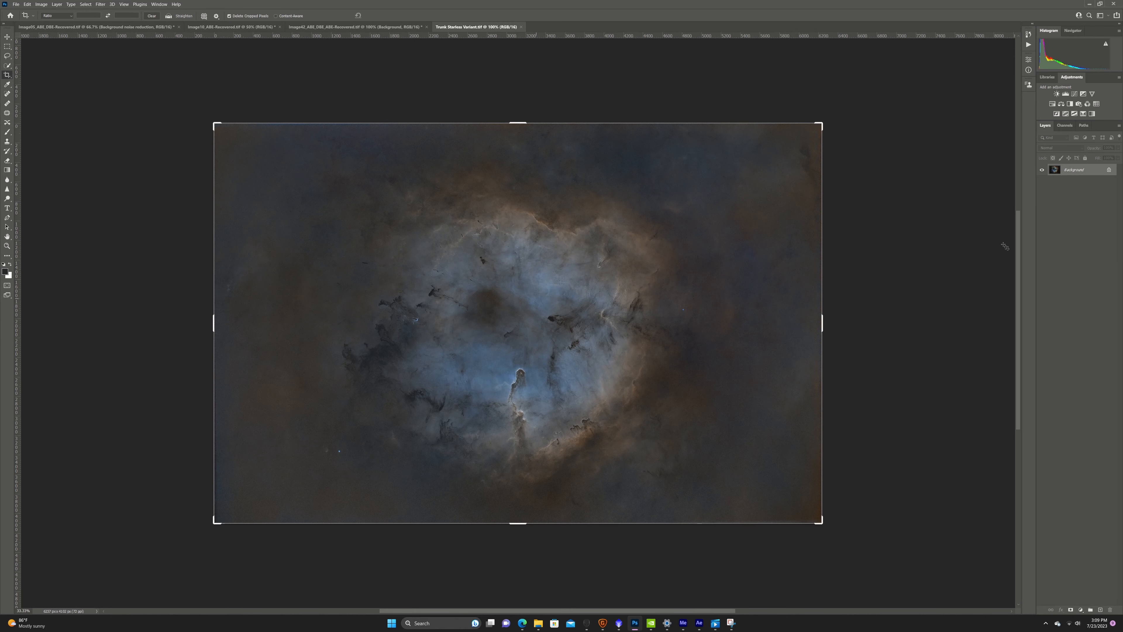
# Return to the desktop and open Trunks Stars.tif in Adobe Photoshop 2021 as well.
pyautogui.click(1090, 3)
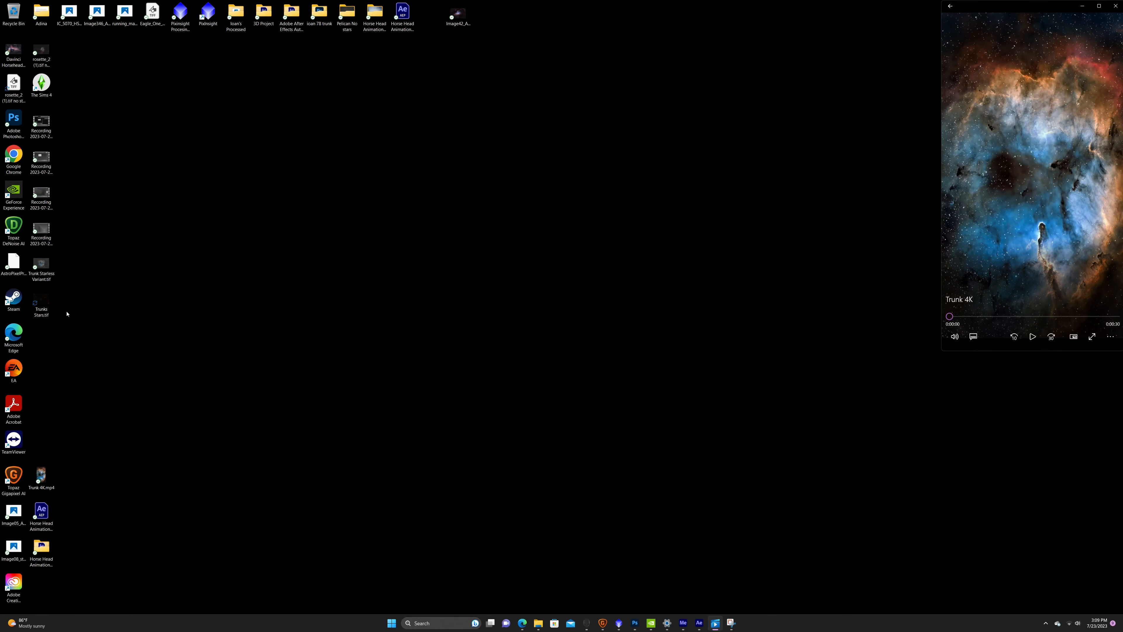
pyautogui.rightClick(42, 300)
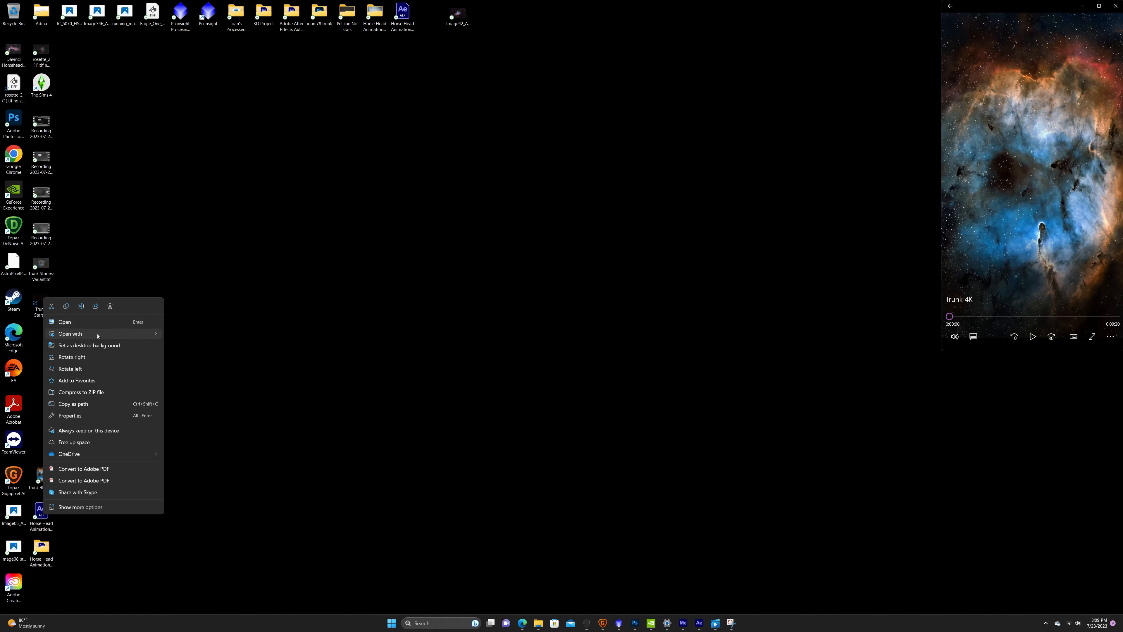
pyautogui.moveTo(110, 331)
pyautogui.click(213, 338)
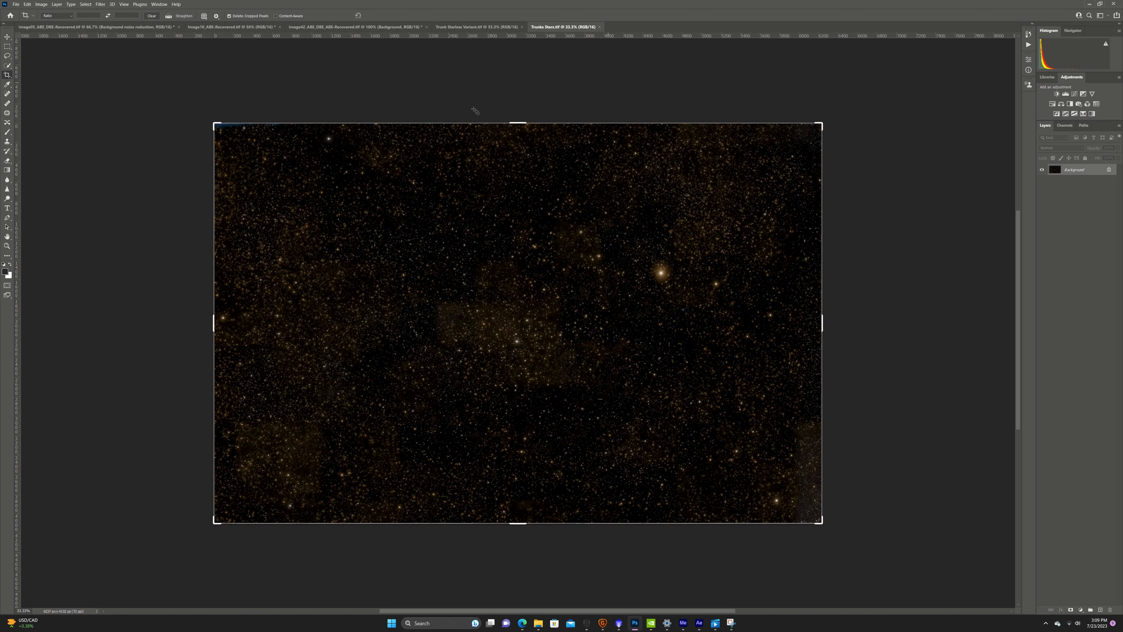
# Apply Levels to the starless image with black input 12, white input about 209 and slightly darkened midtones.
pyautogui.click(458, 27)
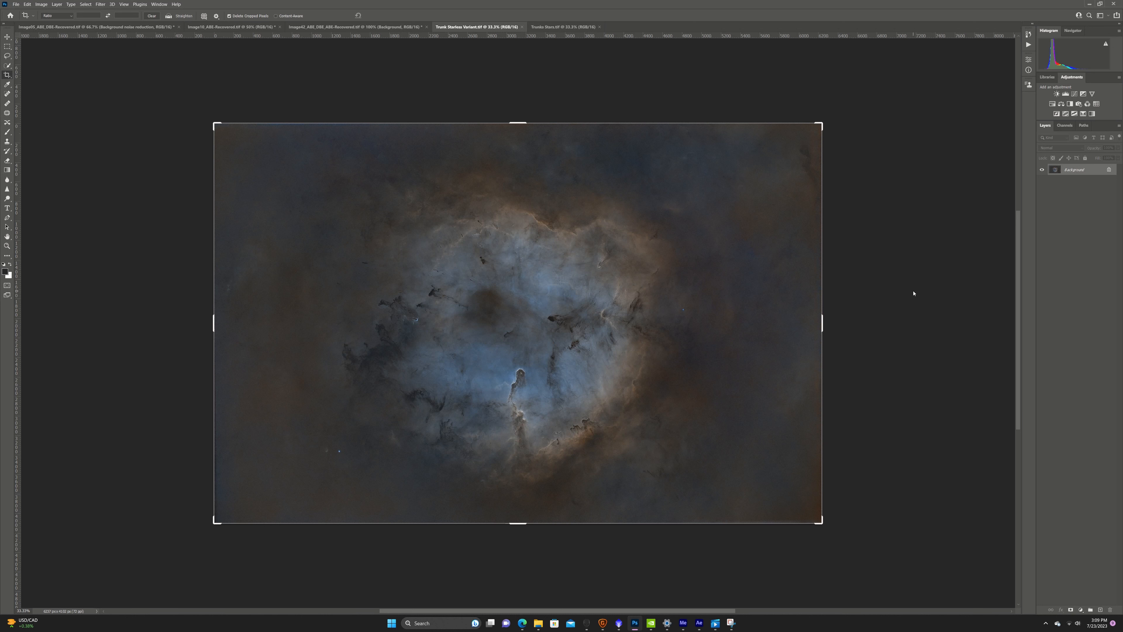
pyautogui.click(6, 246)
pyautogui.moveTo(517, 330); pyautogui.dragTo(551, 465)
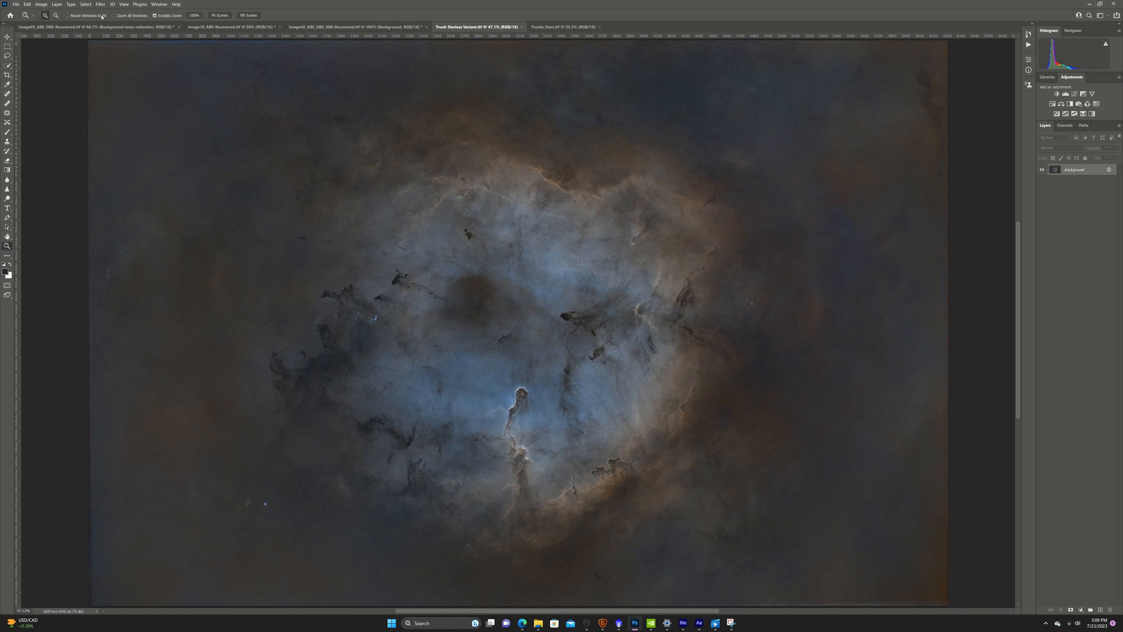
pyautogui.click(41, 5)
pyautogui.moveTo(75, 21)
pyautogui.click(170, 28)
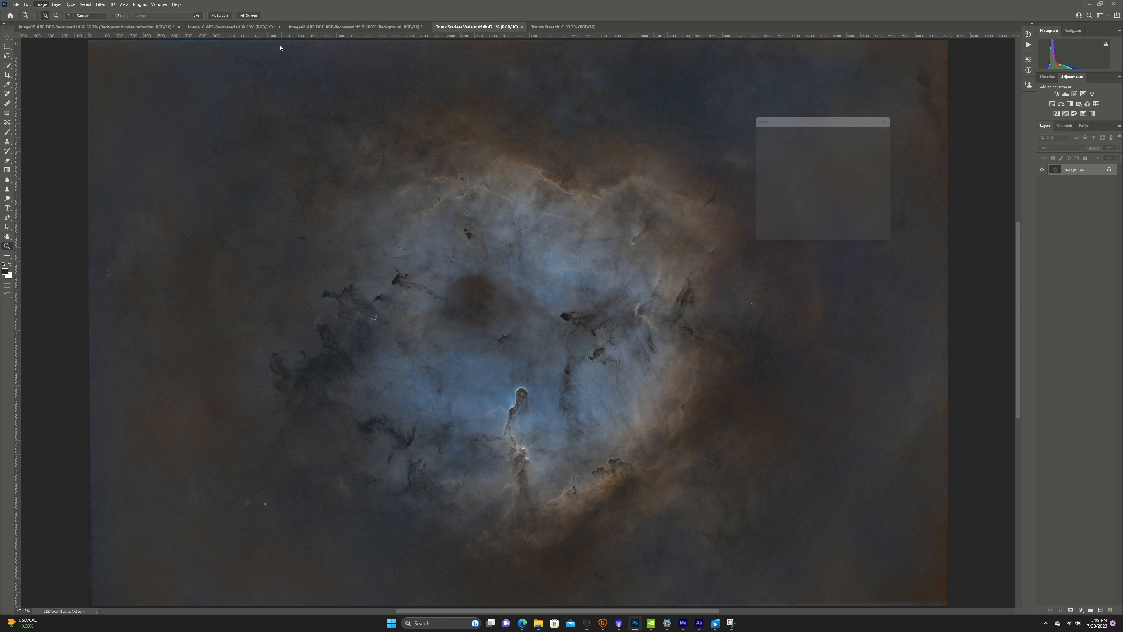
pyautogui.moveTo(759, 198); pyautogui.dragTo(764, 199)
pyautogui.moveTo(852, 199); pyautogui.dragTo(833, 199)
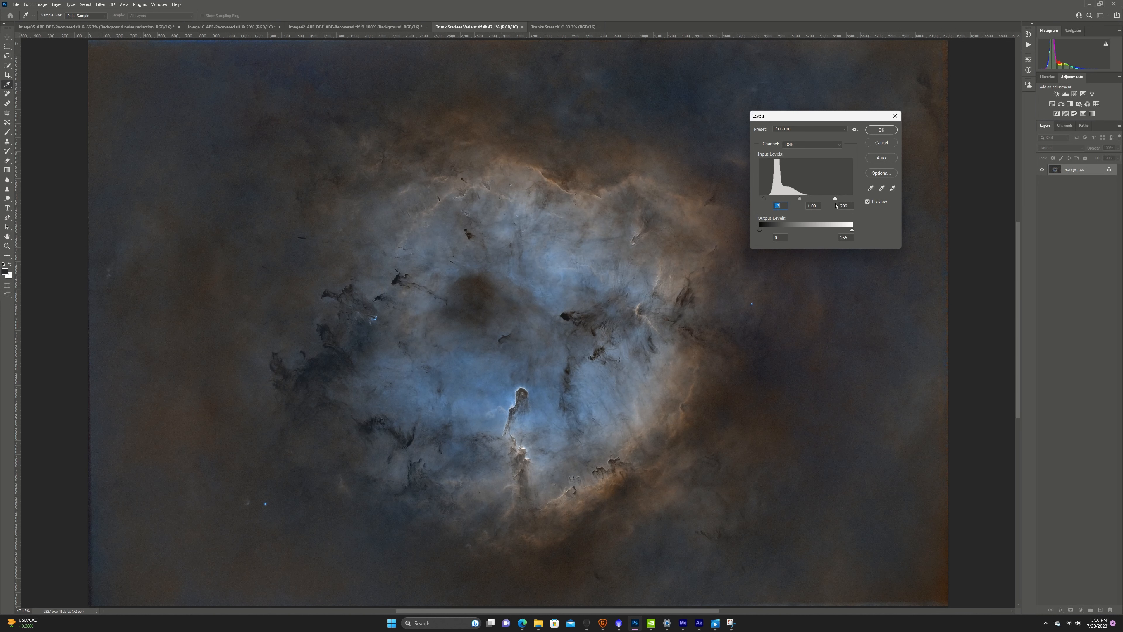
pyautogui.click(838, 205)
pyautogui.moveTo(798, 201); pyautogui.dragTo(802, 201)
pyautogui.press('Return')
pyautogui.press('z')
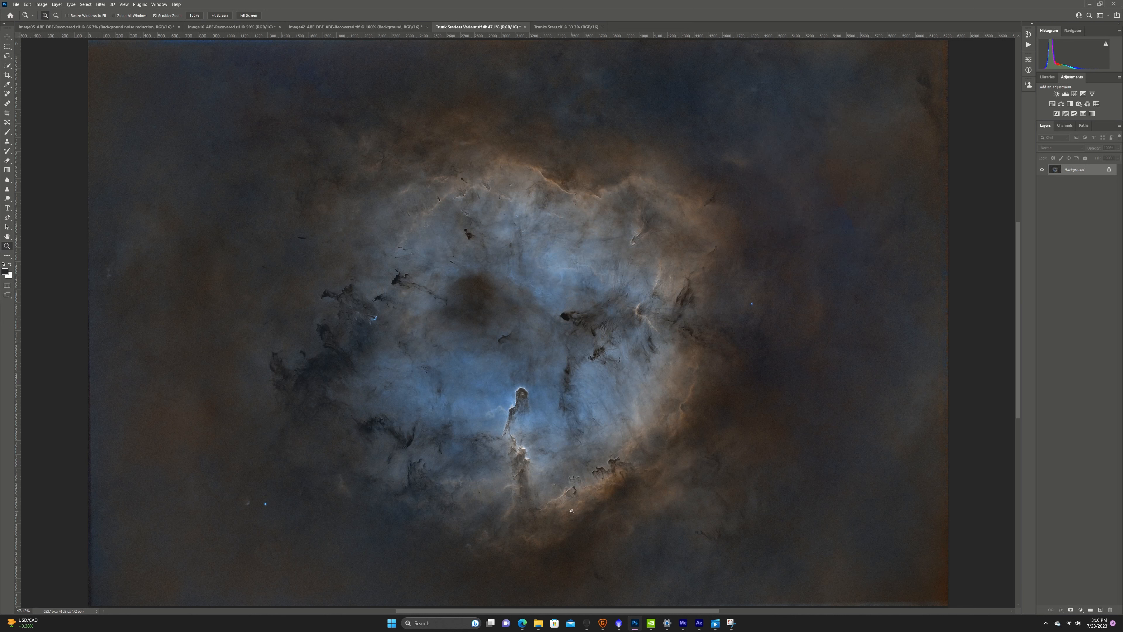
pyautogui.click(42, 4)
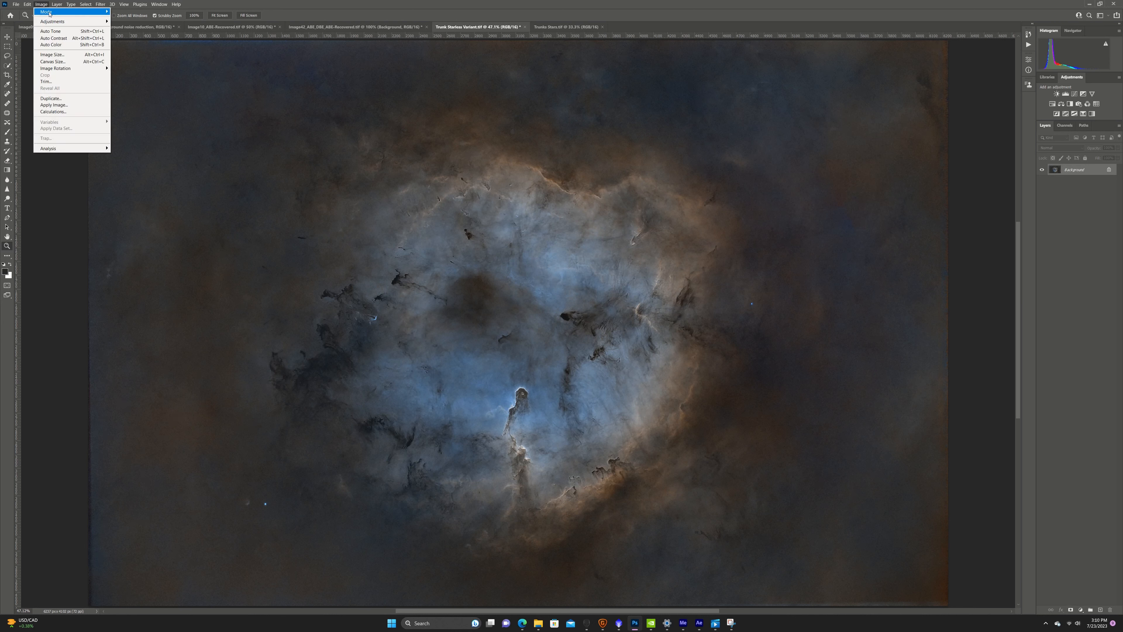
pyautogui.click(68, 199)
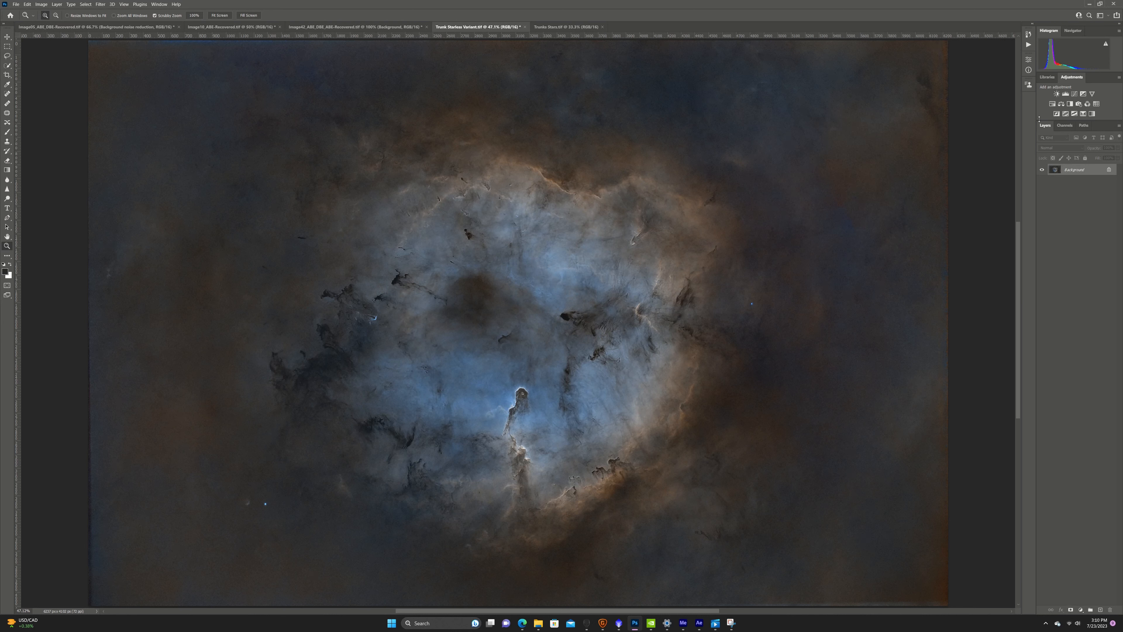
# Find the Levels Stretch action in the expanded list of Photoshop actions and run it on the starless image.
pyautogui.click(1028, 34)
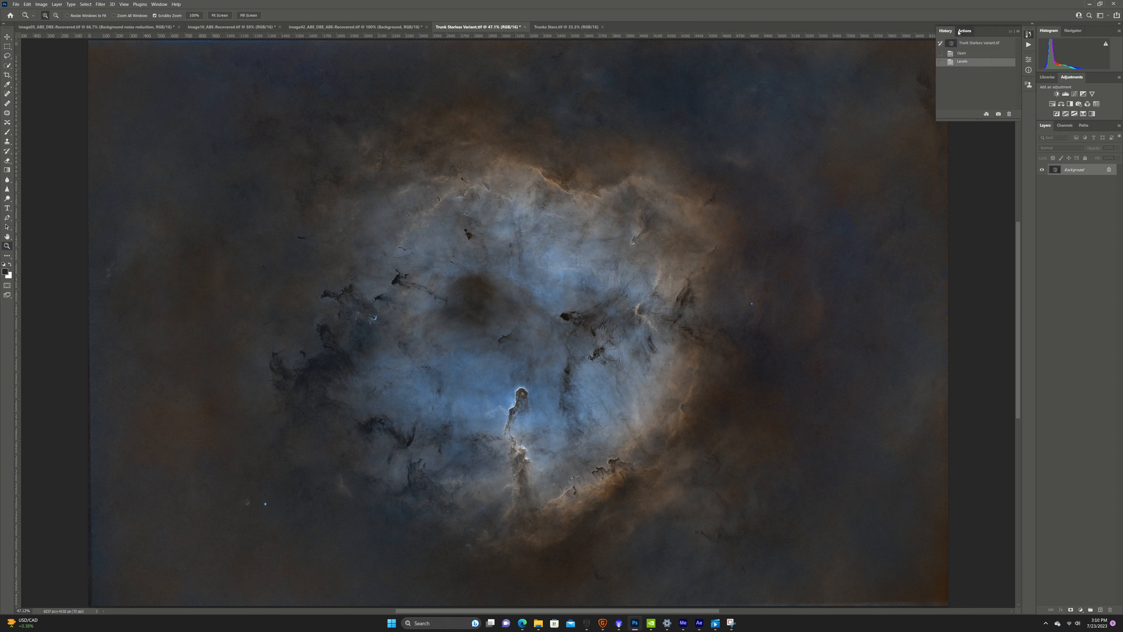
pyautogui.click(960, 31)
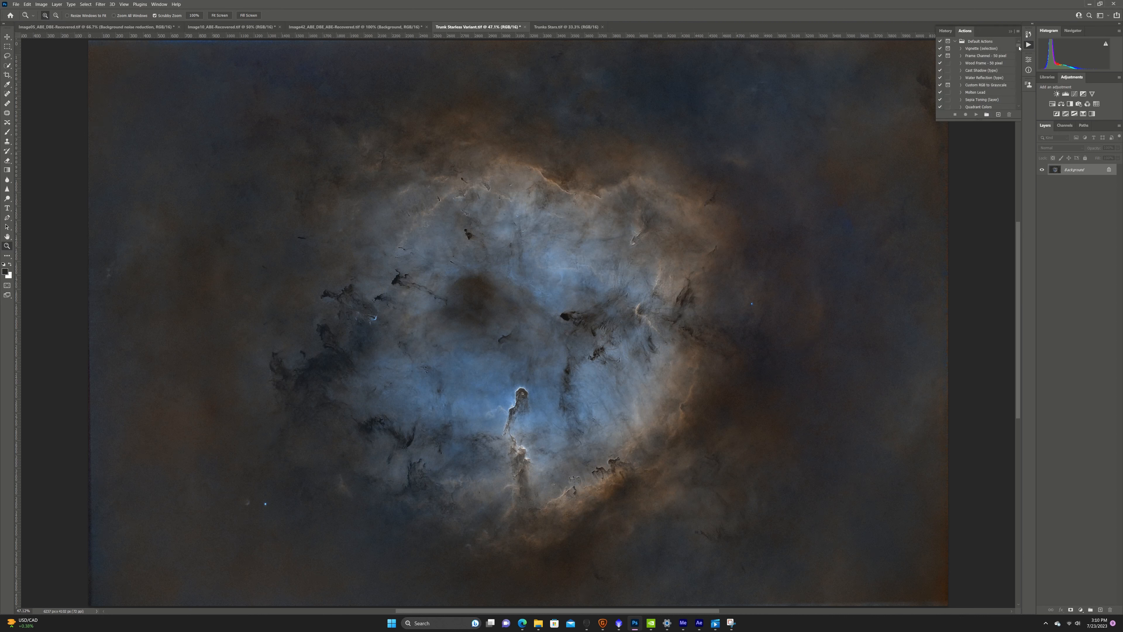
pyautogui.moveTo(1020, 48); pyautogui.dragTo(989, 517)
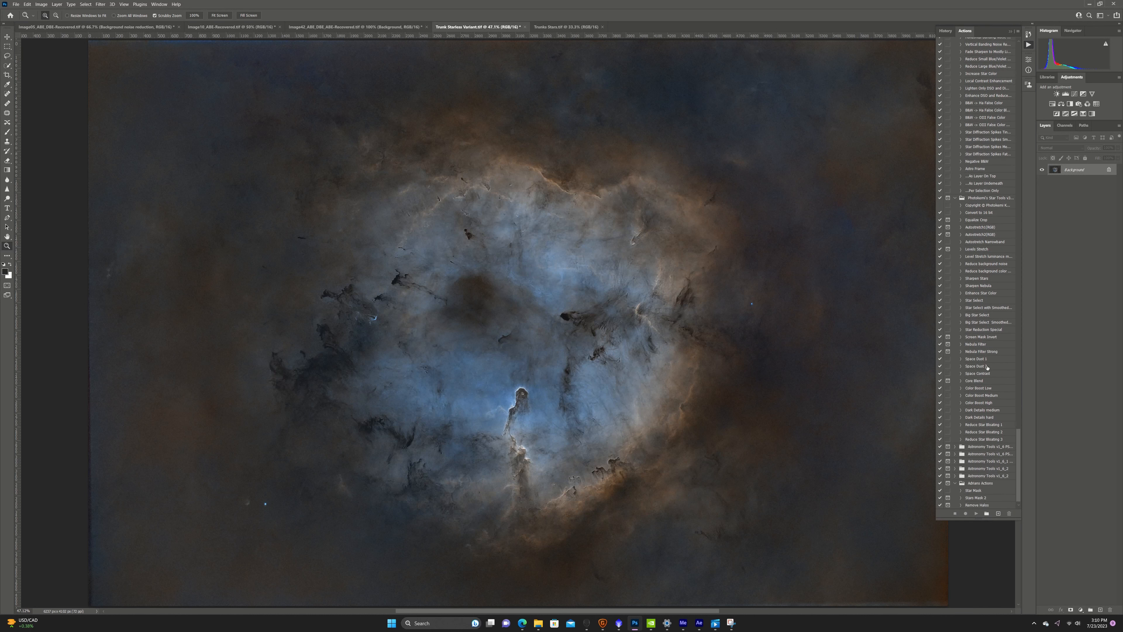
pyautogui.scroll(1, 987, 368)
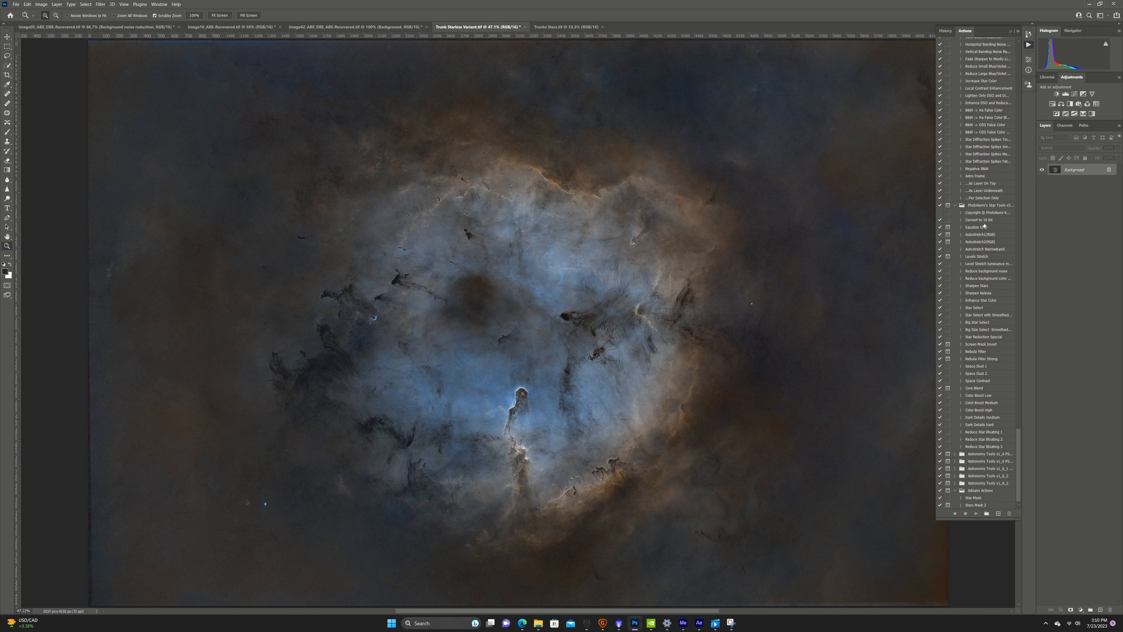
pyautogui.click(980, 257)
pyautogui.click(976, 513)
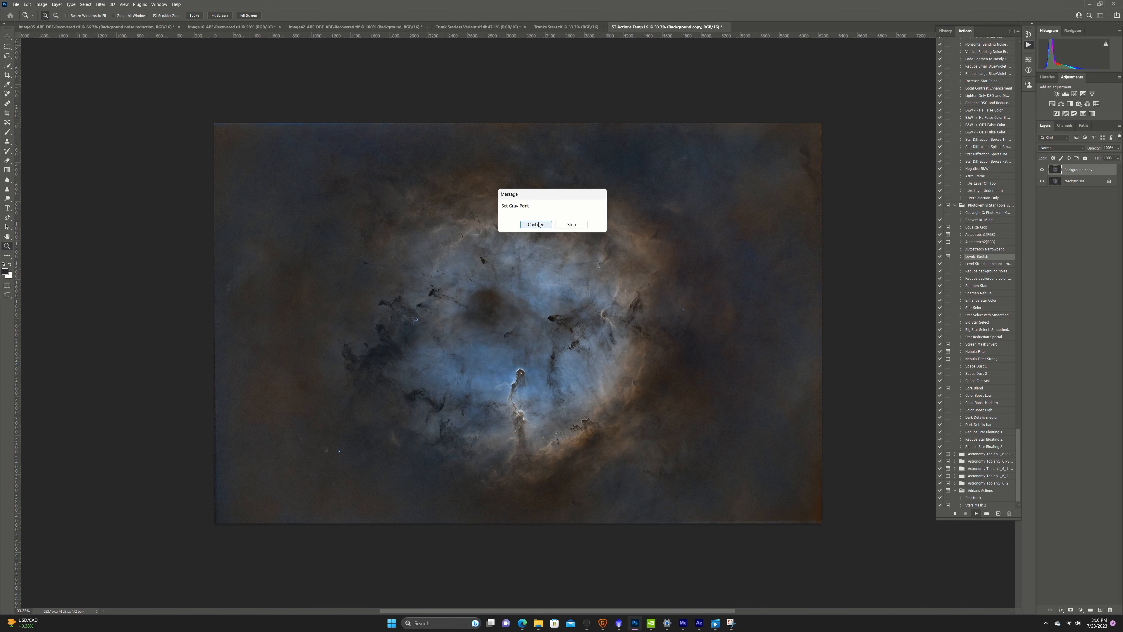
# Set the midtone input to about 0.7 in the action's gray point stage and apply it.
pyautogui.click(536, 225)
pyautogui.click(744, 204)
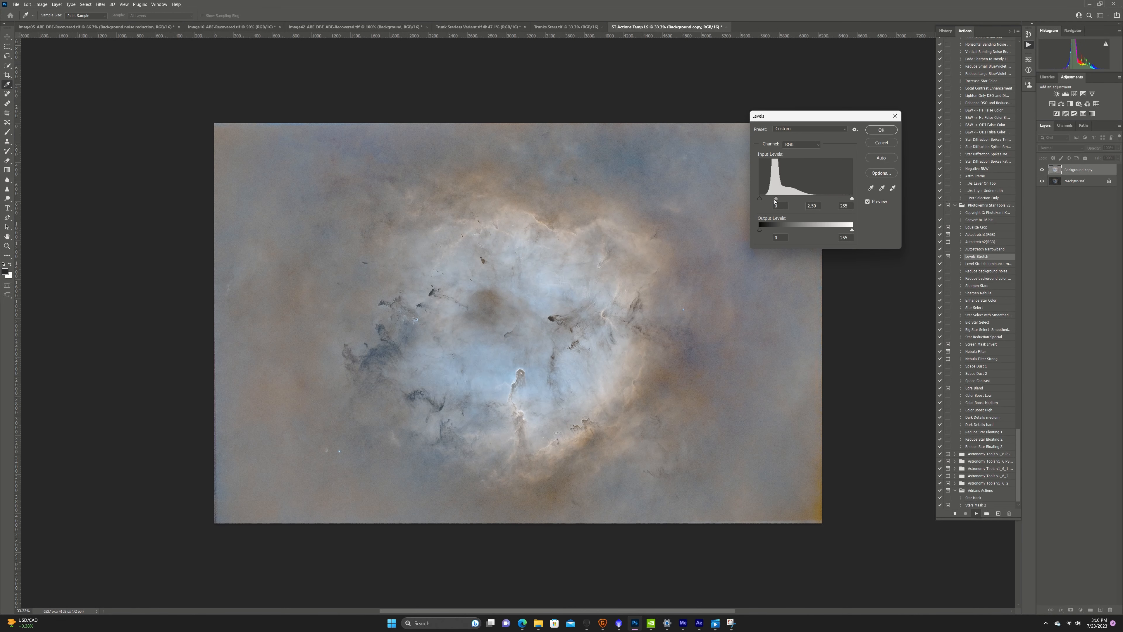
pyautogui.moveTo(775, 200); pyautogui.dragTo(816, 206)
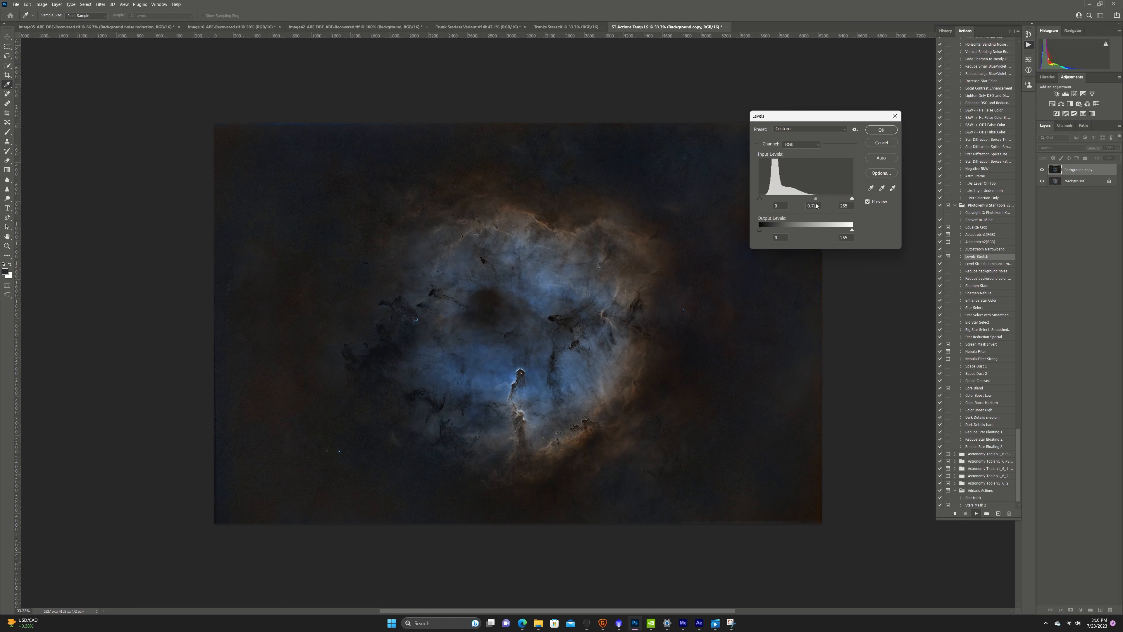
pyautogui.click(881, 130)
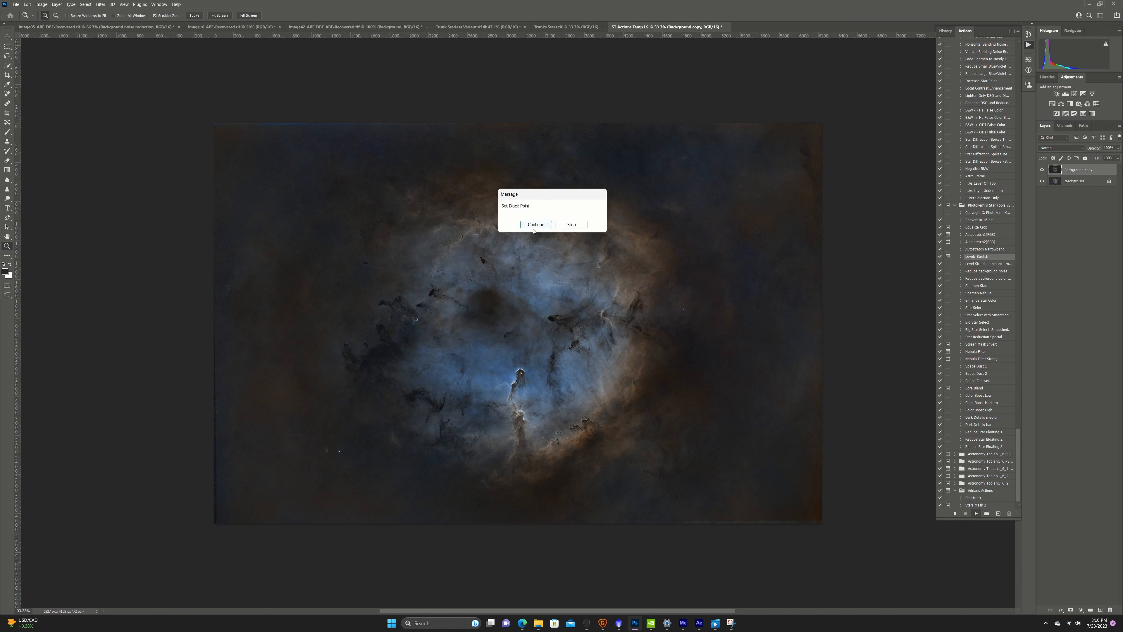
# Set the black input to 0 and the white input to about 212 in the action's black and white point stages.
pyautogui.click(530, 226)
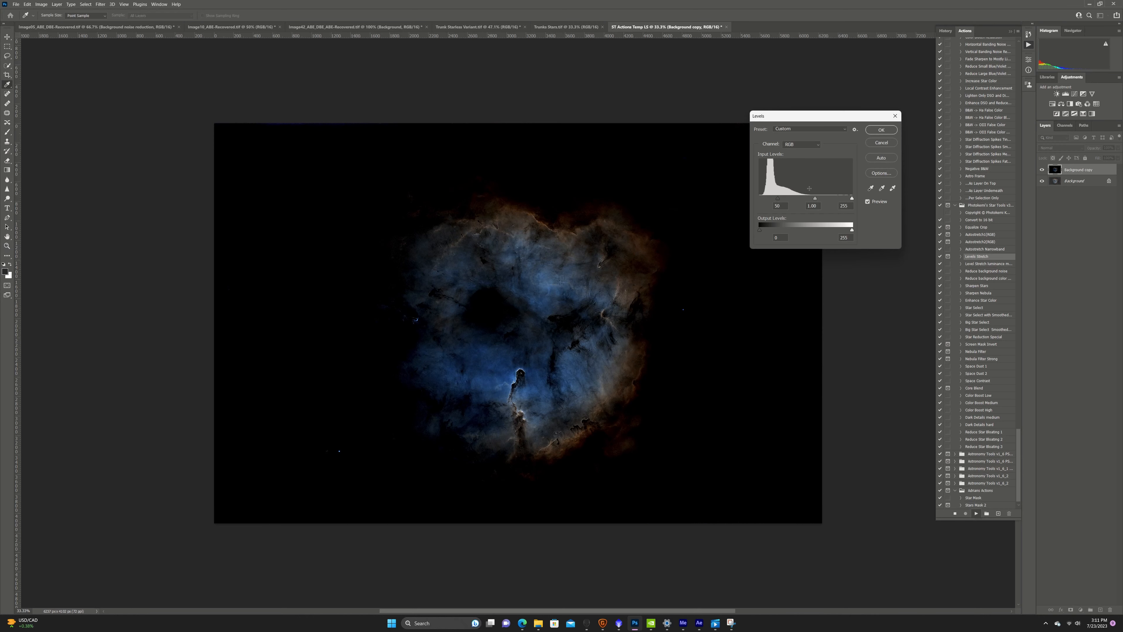
pyautogui.moveTo(778, 199); pyautogui.dragTo(744, 201)
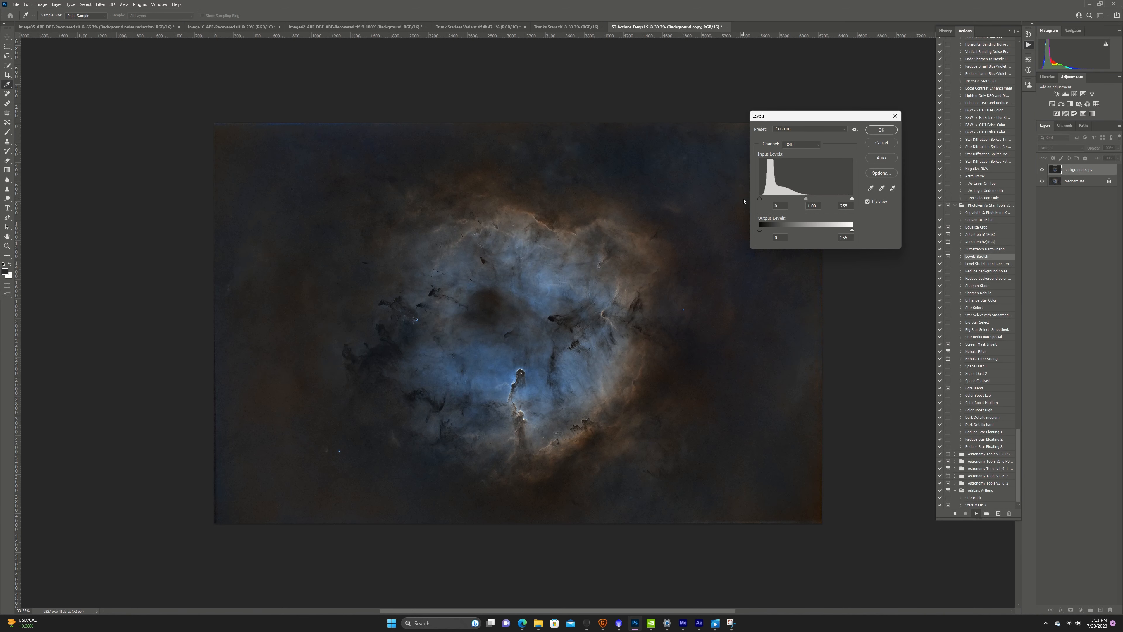
pyautogui.click(882, 130)
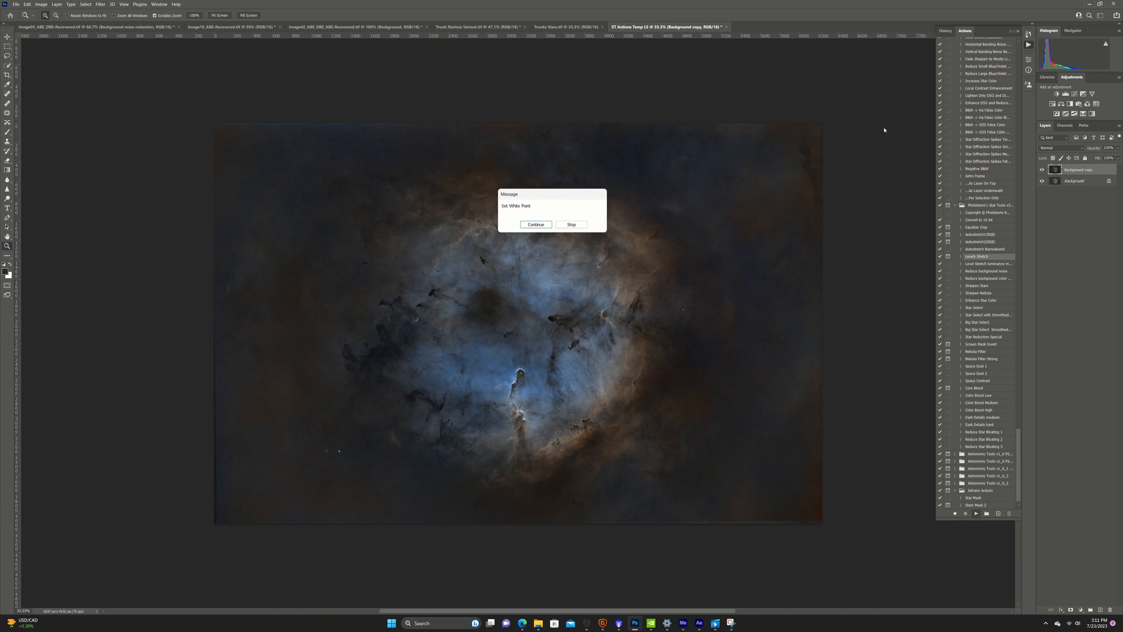
pyautogui.click(530, 224)
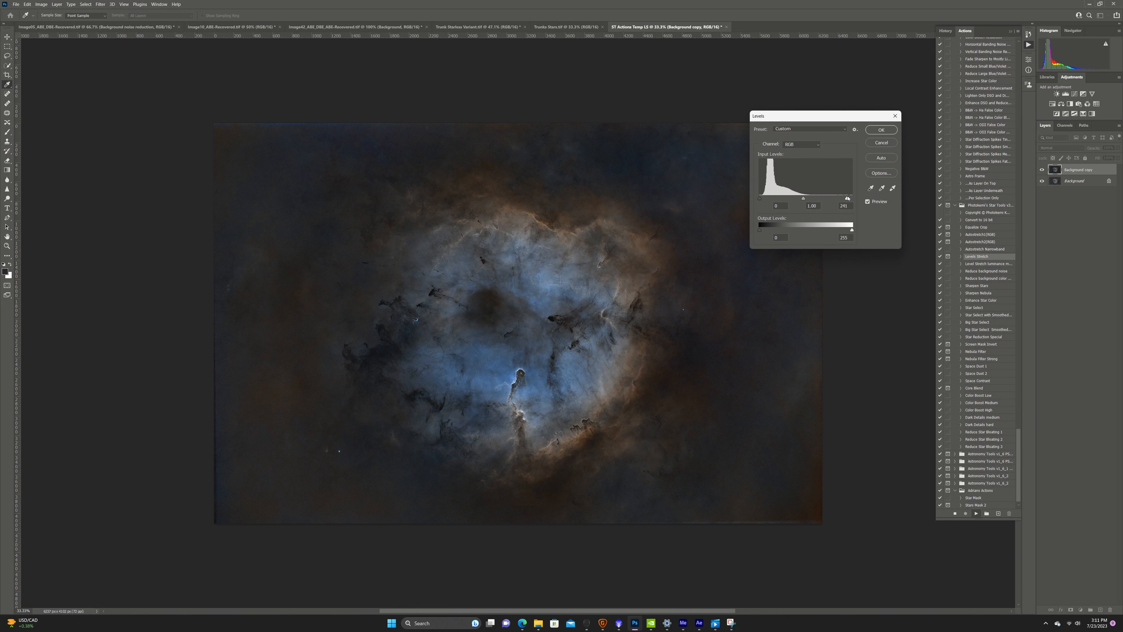
pyautogui.moveTo(847, 199); pyautogui.dragTo(836, 200)
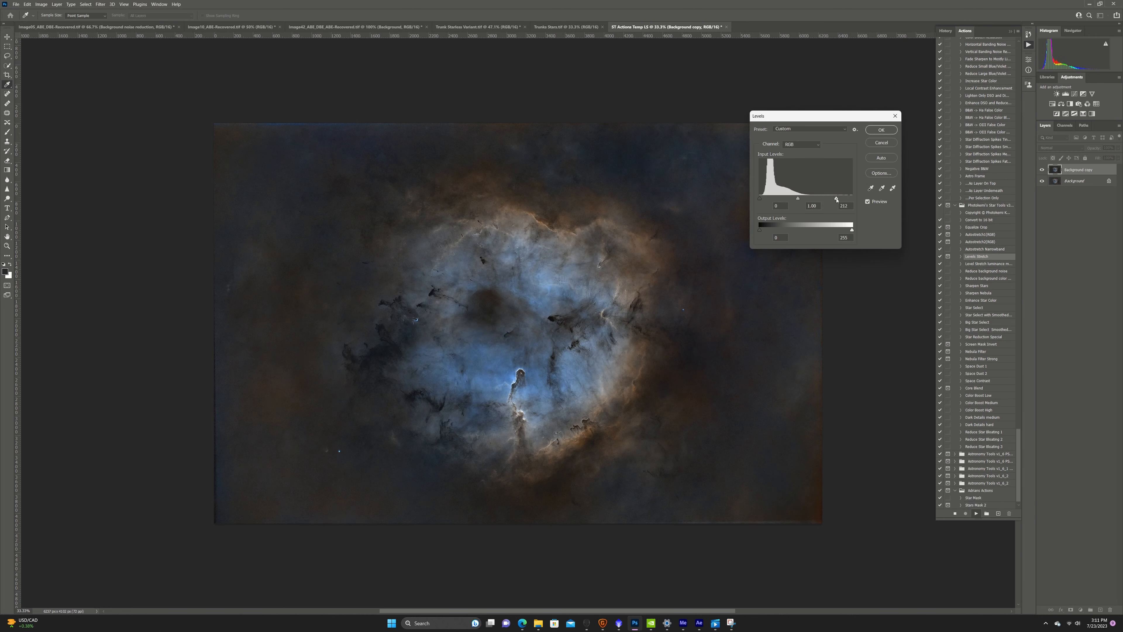
pyautogui.click(881, 130)
# Slightly darken the midtones in the action's gray point stage and set the black input to 0 in its last black point stage.
pyautogui.click(530, 224)
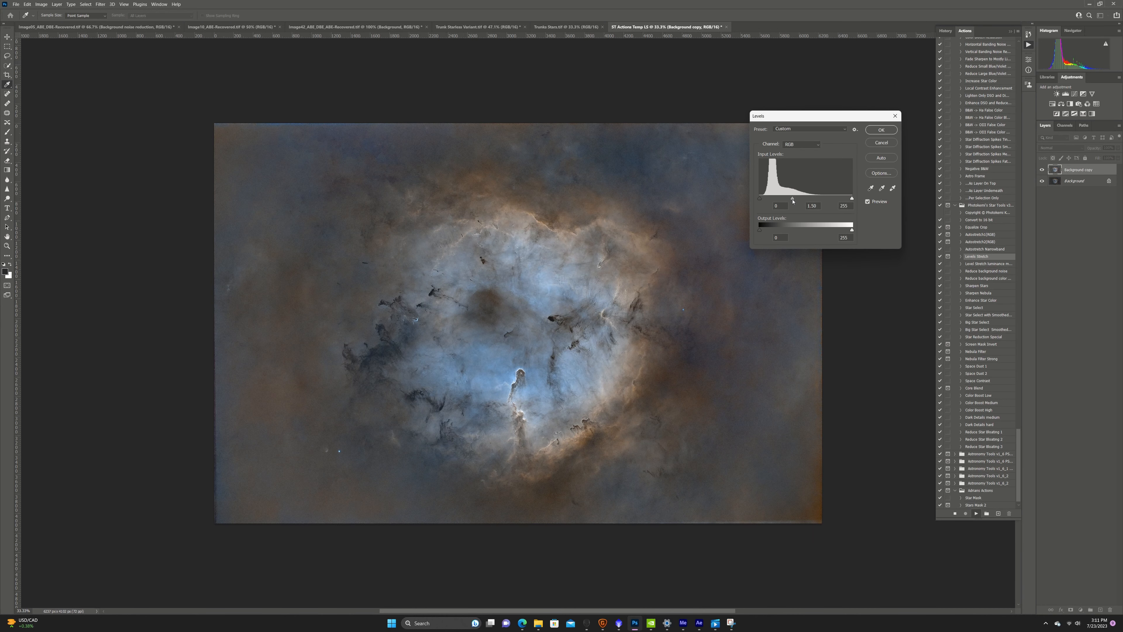
pyautogui.moveTo(793, 201); pyautogui.dragTo(812, 203)
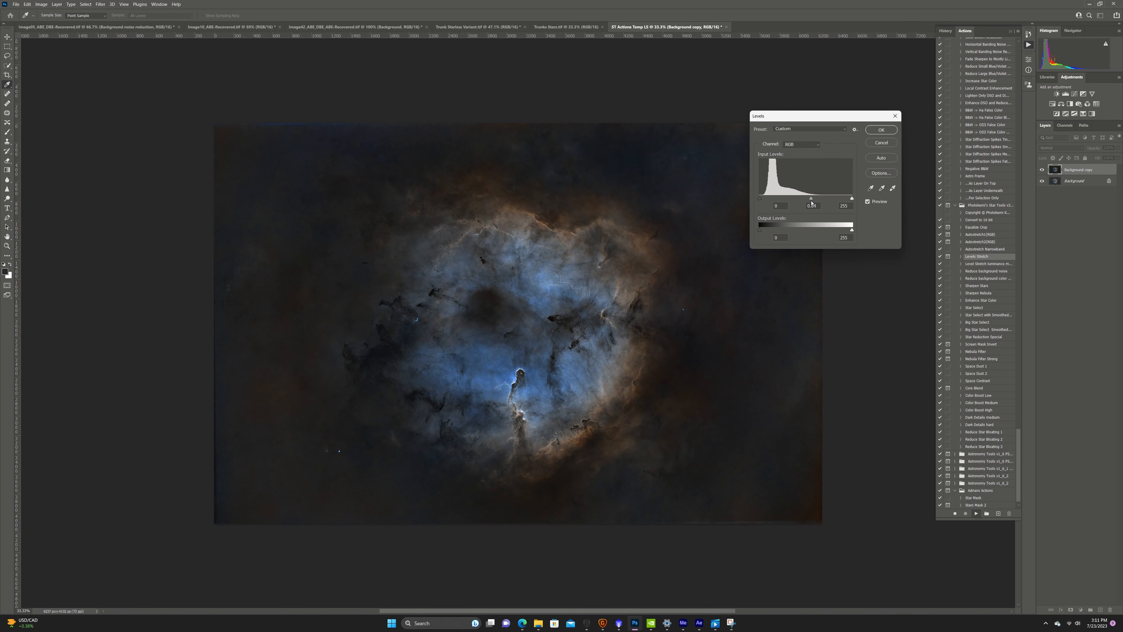
pyautogui.press('Return')
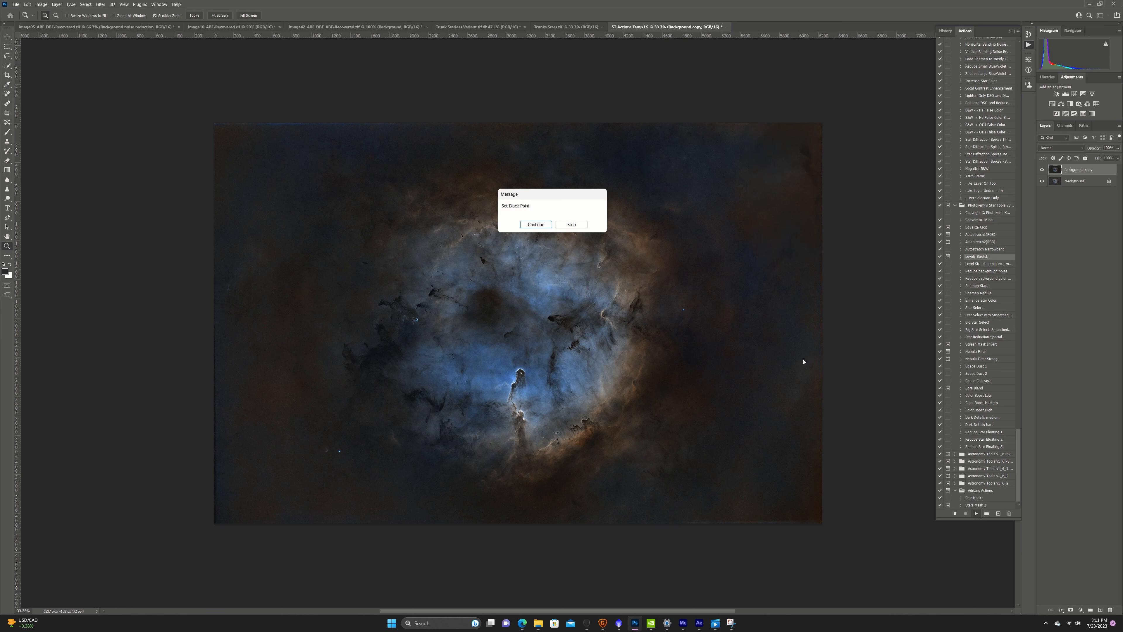
pyautogui.press('Return')
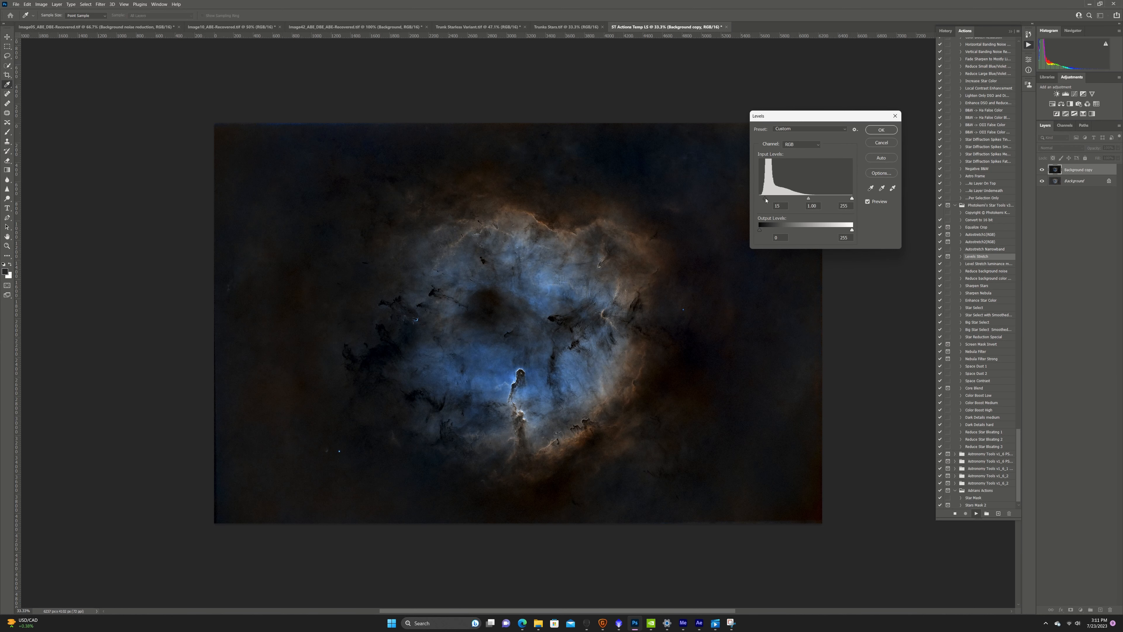
pyautogui.moveTo(766, 200); pyautogui.dragTo(728, 201)
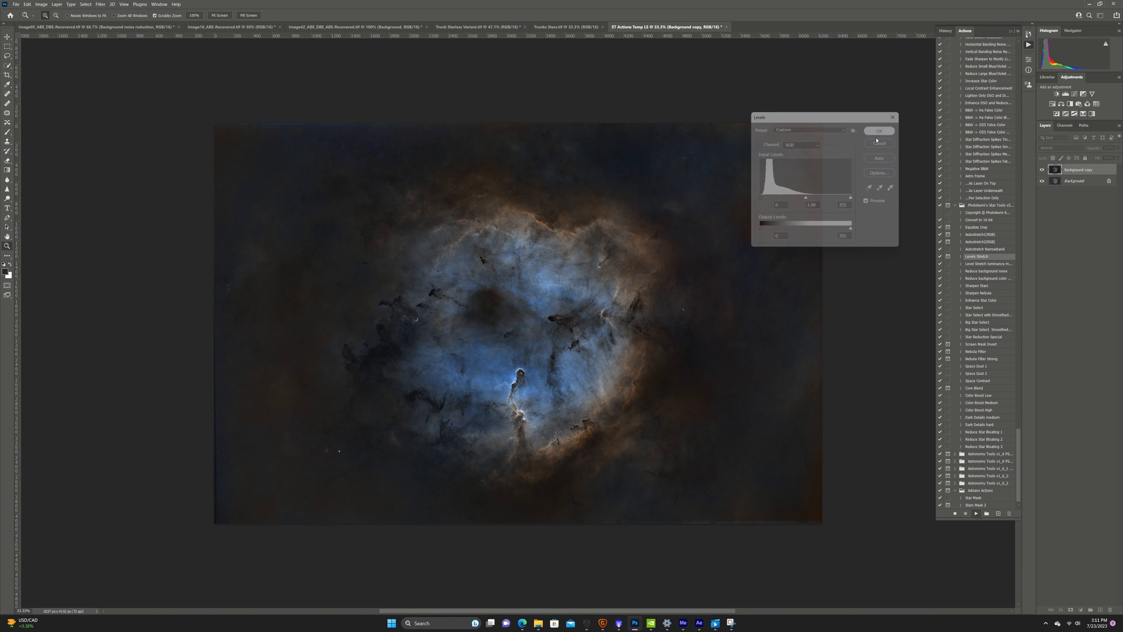
pyautogui.press('Return')
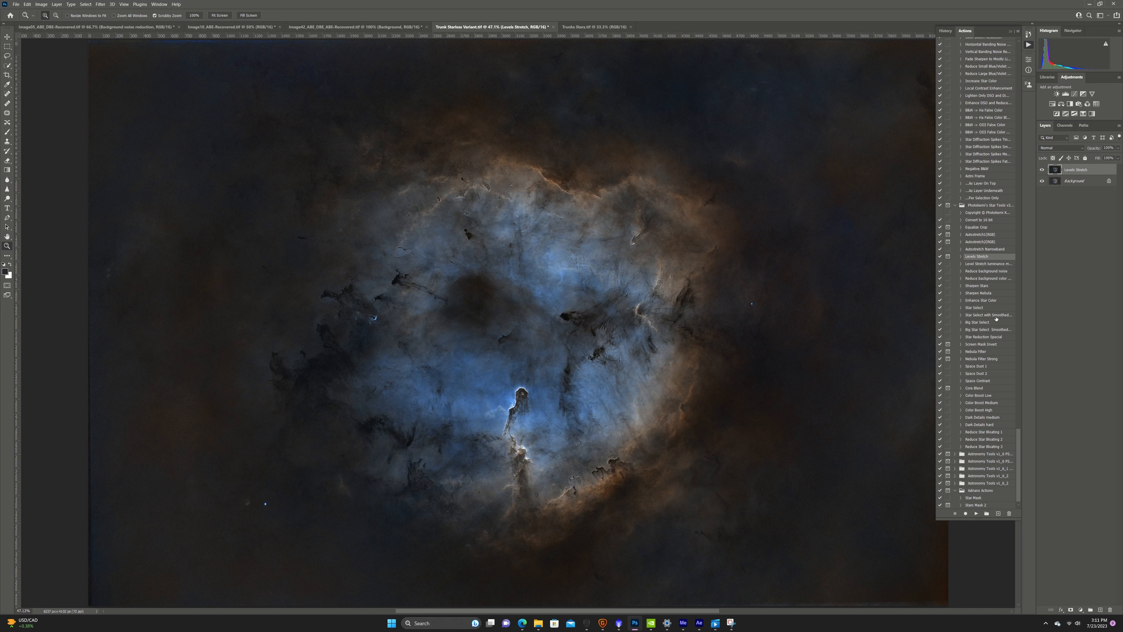
# Run the Space Dust 1 action on the stretched image and compare the result with its layer hidden and shown.
pyautogui.scroll(-1, 986, 329)
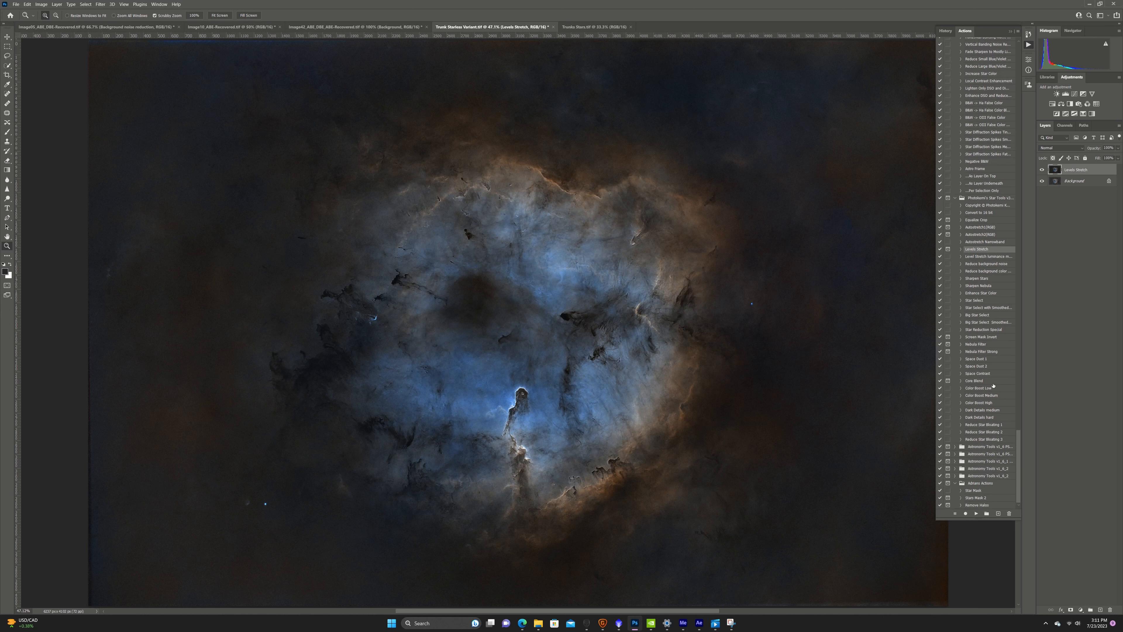
pyautogui.click(975, 360)
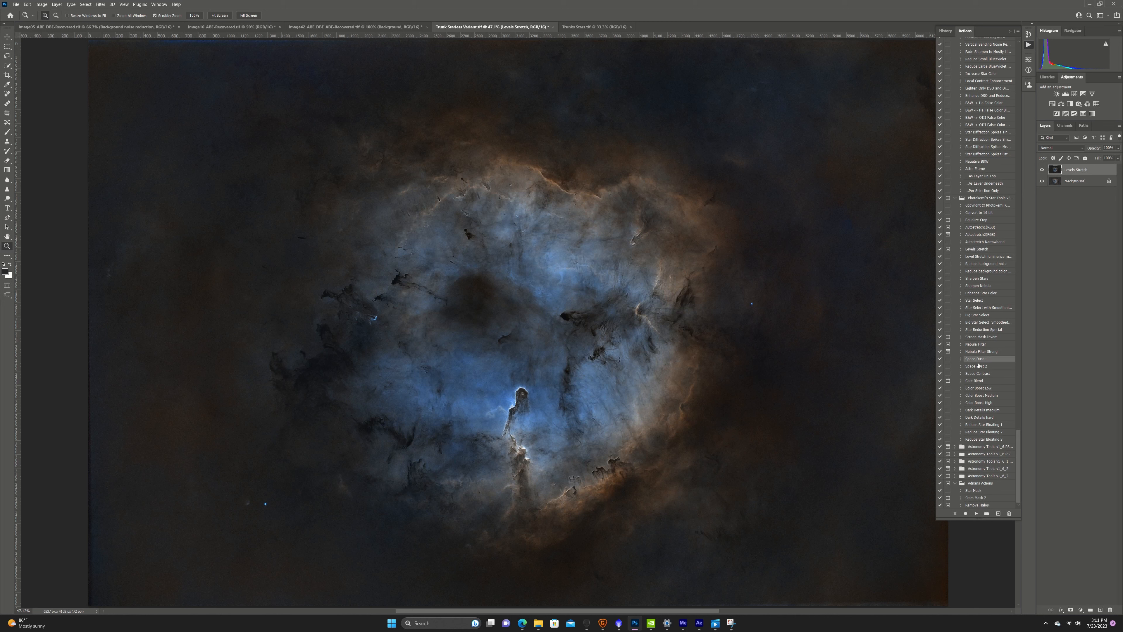
pyautogui.click(975, 514)
pyautogui.click(1042, 170)
pyautogui.click(1043, 170)
pyautogui.click(1042, 170)
pyautogui.click(1042, 171)
pyautogui.click(1042, 170)
# Denoise the Space Dust 1 layer with Topaz DeNoise AI using the Low Light model.
pyautogui.click(99, 5)
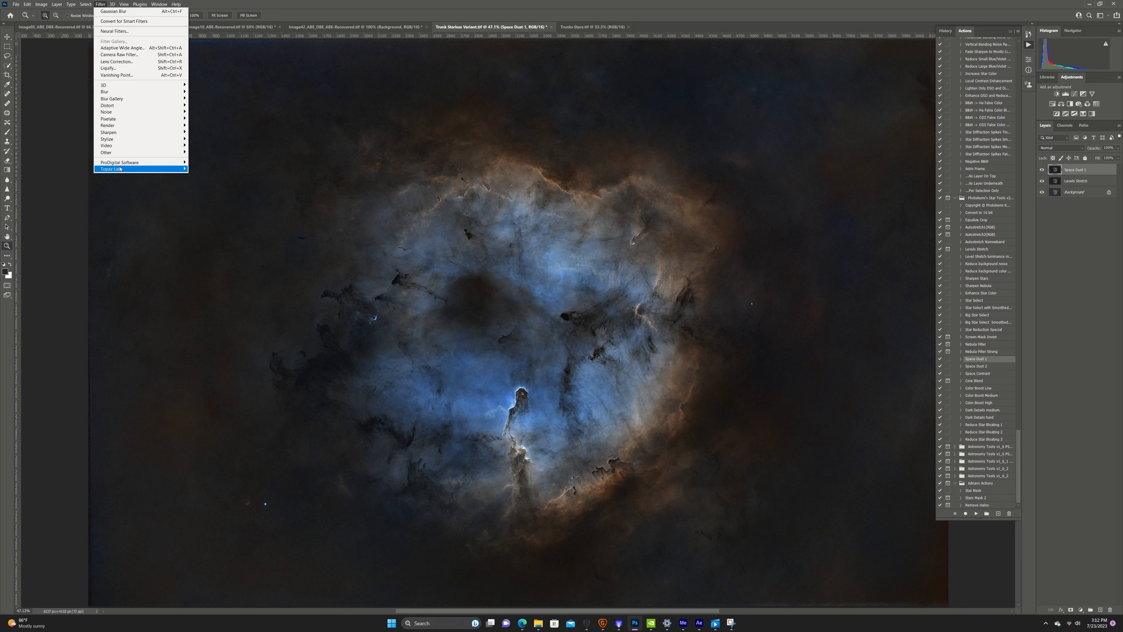
pyautogui.moveTo(120, 170)
pyautogui.click(201, 169)
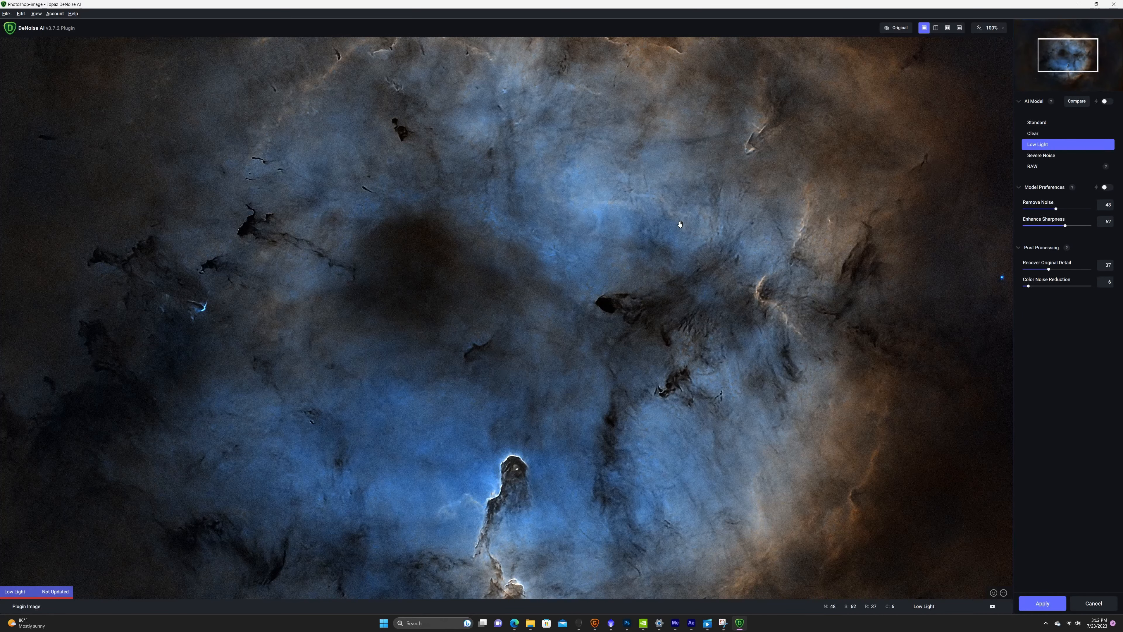
pyautogui.scroll(-2, 617, 307)
pyautogui.scroll(-1, 617, 307)
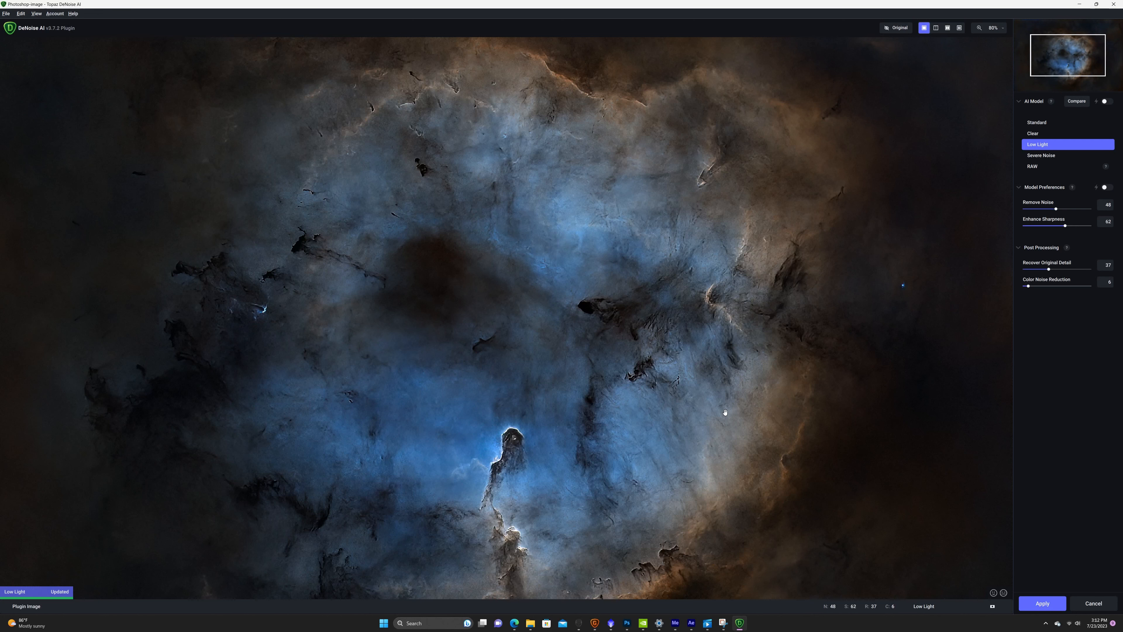
pyautogui.scroll(-1, 660, 414)
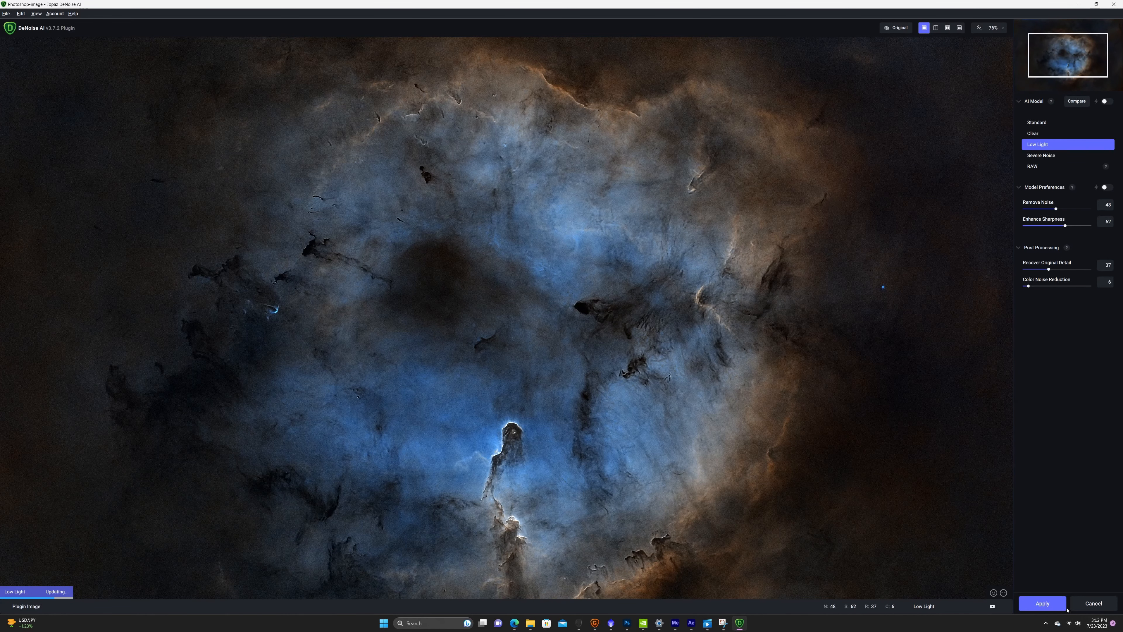
pyautogui.click(1043, 604)
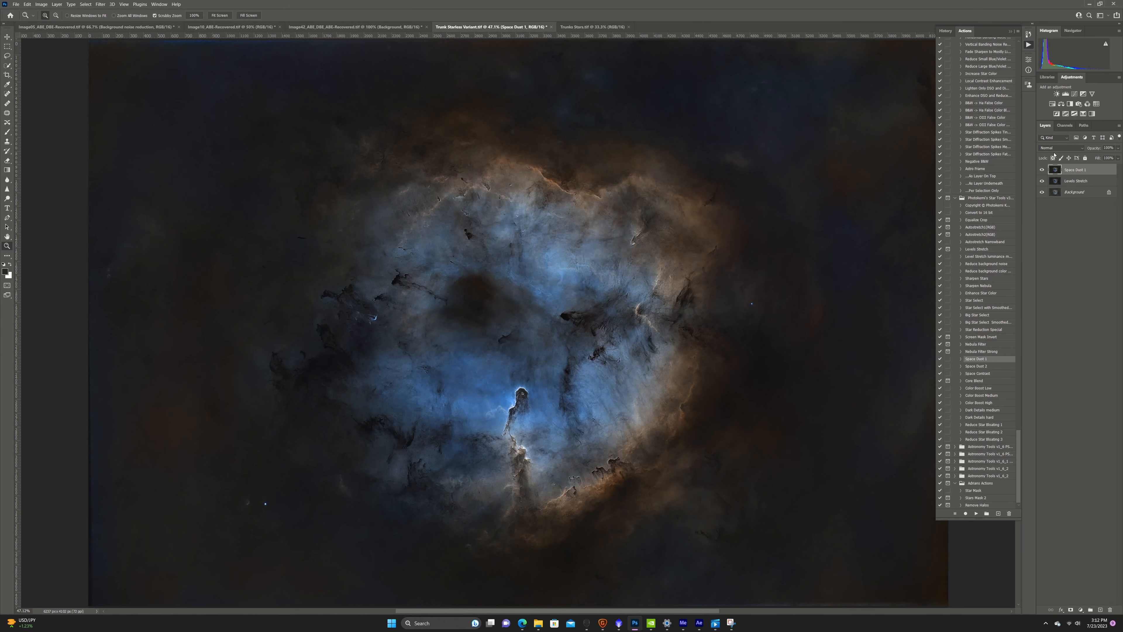
# Copy the stars image from Trunks Stars.tif into the Trunk Starless Variant document as a new layer above Space Dust 1.
pyautogui.click(1012, 32)
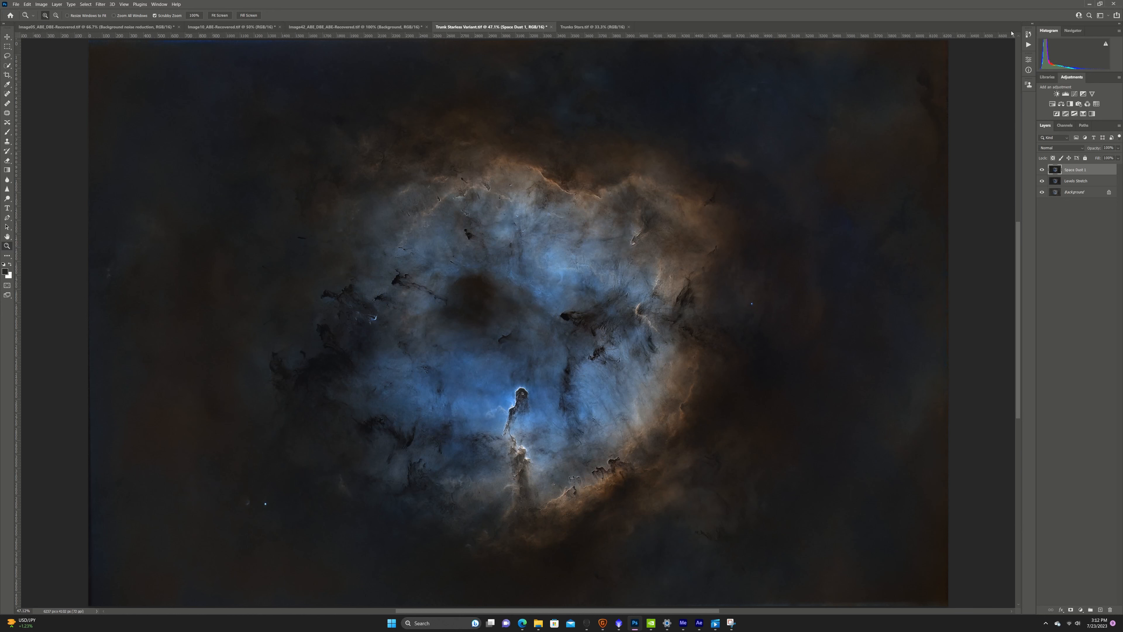
pyautogui.press('super+shift+s')
pyautogui.click(583, 27)
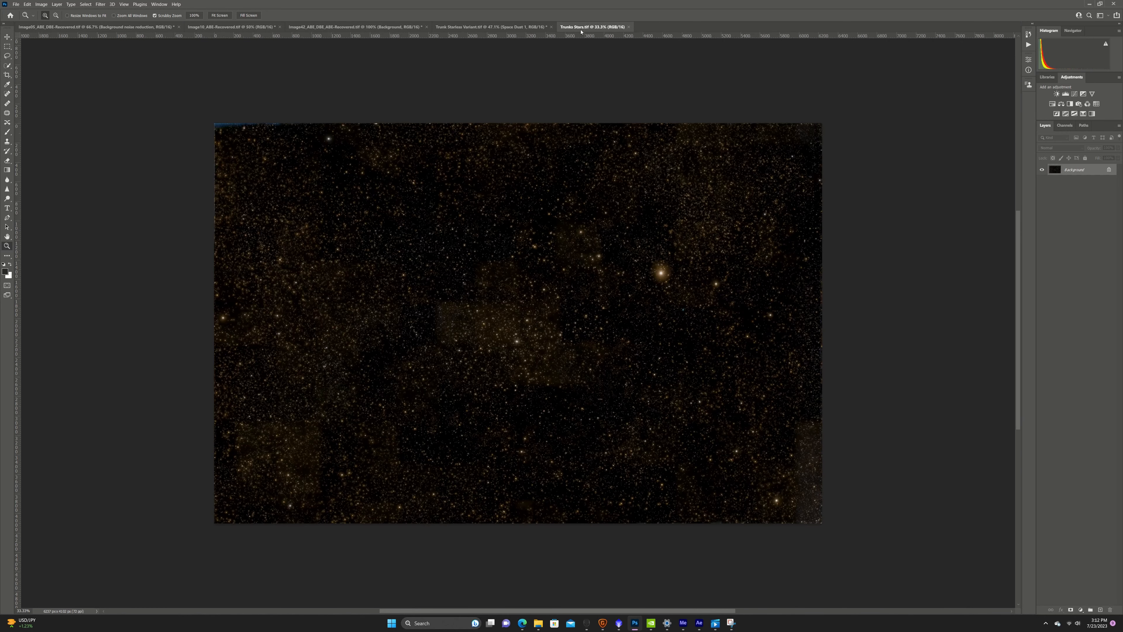
pyautogui.moveTo(1079, 171); pyautogui.dragTo(501, 327)
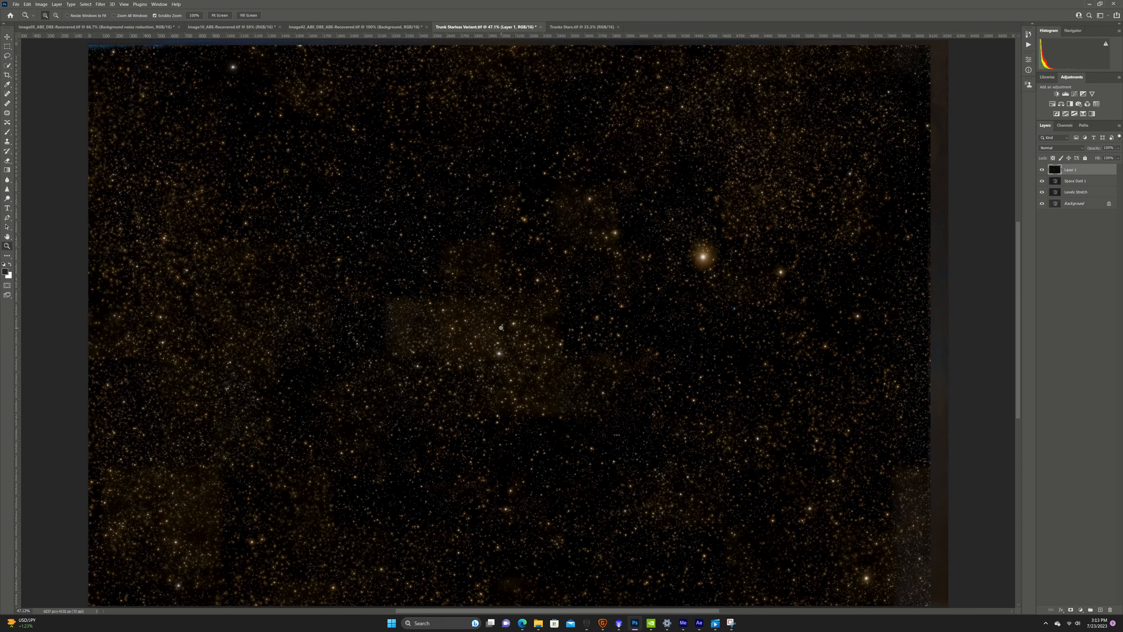
# Align the stars layer exactly with the nebula canvas using Free Transform and set its blend mode to Screen.
pyautogui.hotkey('ctrl', 't')
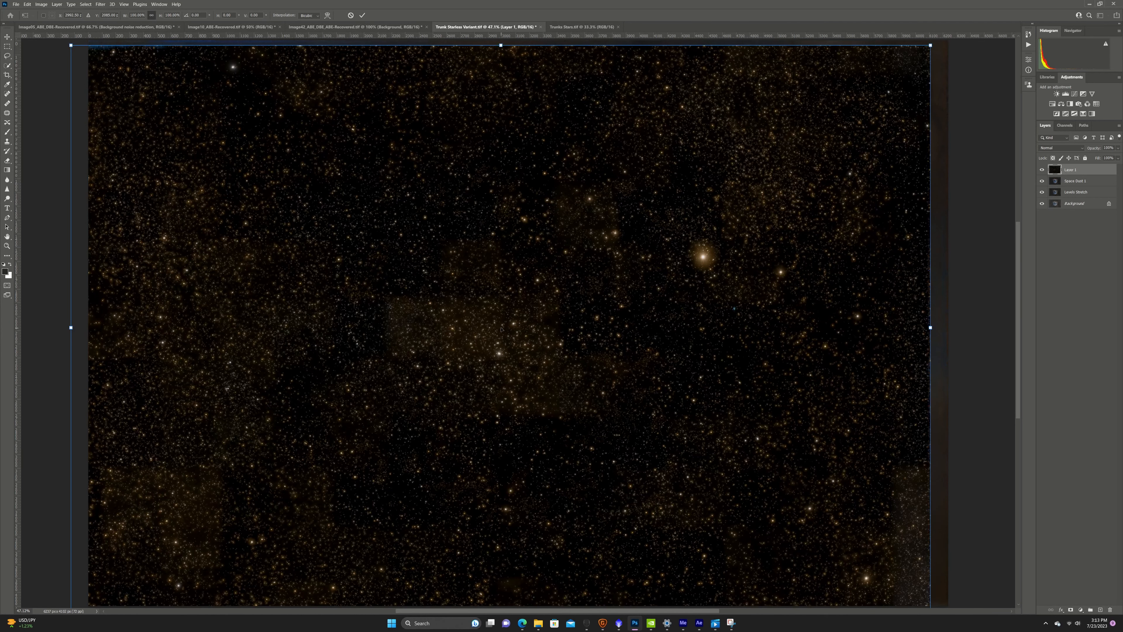
pyautogui.moveTo(501, 329); pyautogui.dragTo(550, 323)
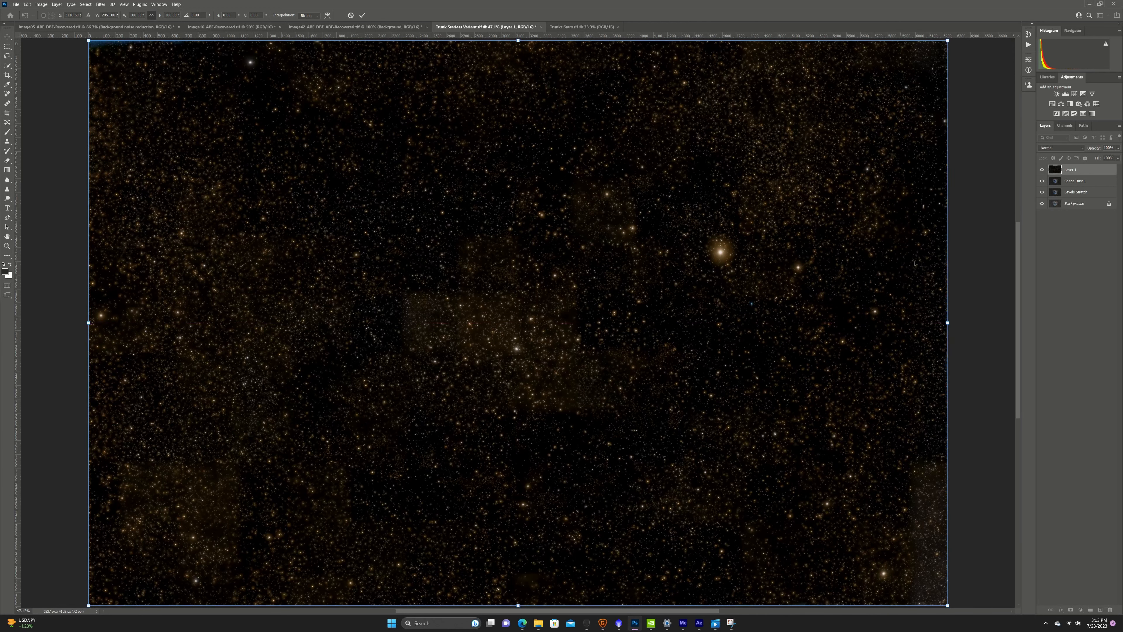
pyautogui.click(1074, 149)
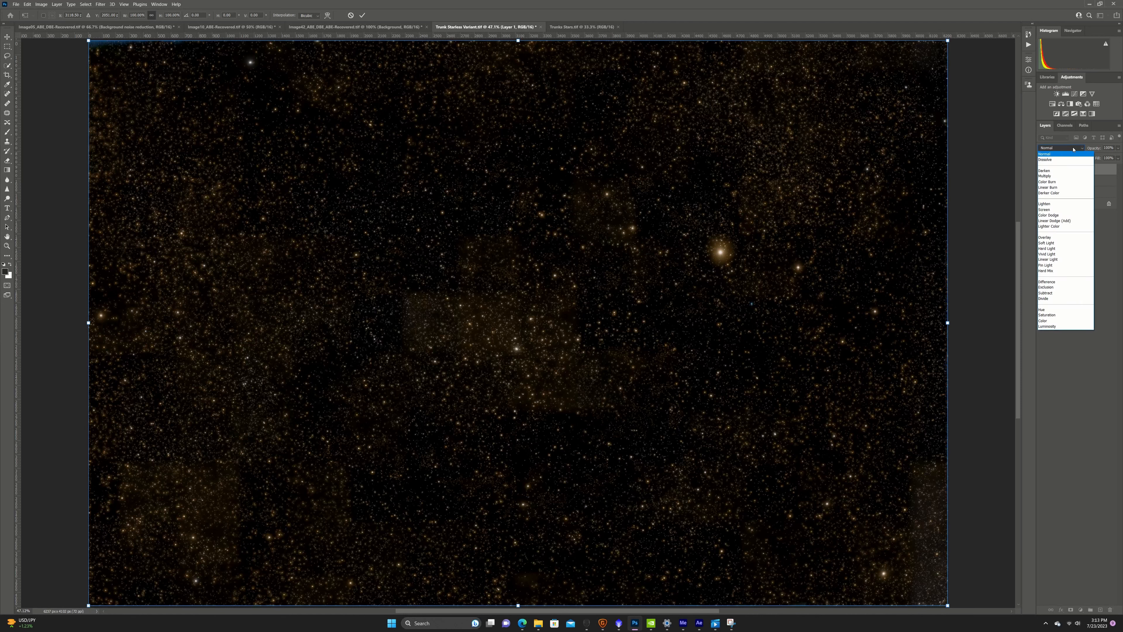
pyautogui.click(1052, 210)
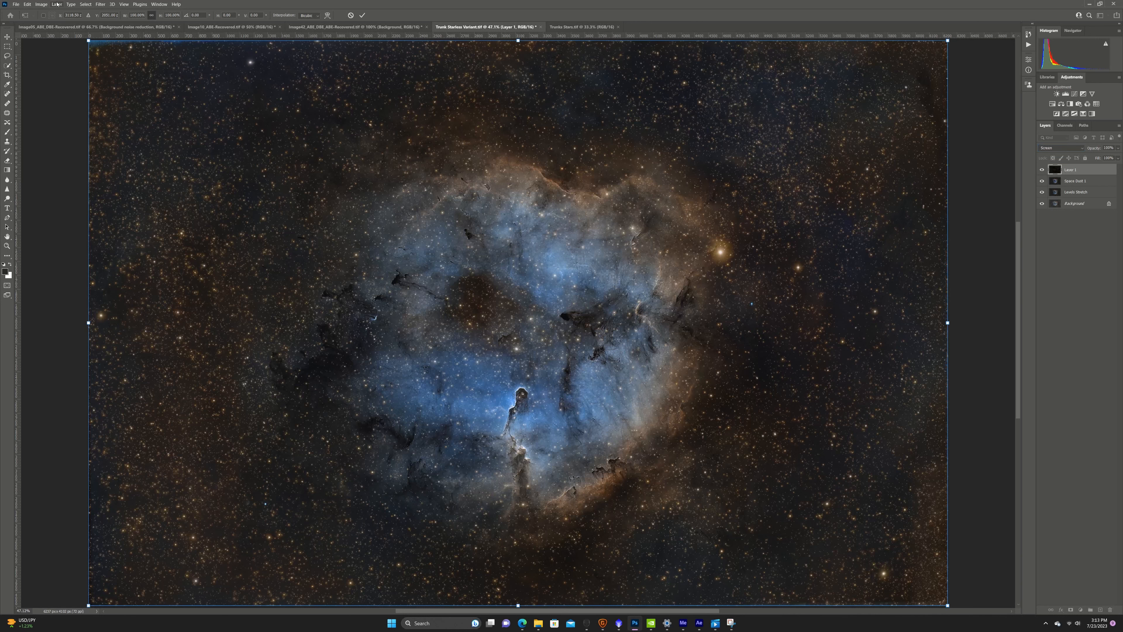
pyautogui.click(41, 4)
pyautogui.click(17, 196)
pyautogui.press('Return')
# Apply Levels to the stars layer with white input about 236 and midtones about 0.68, and merge it down into Space Dust 1.
pyautogui.click(41, 4)
pyautogui.moveTo(52, 21)
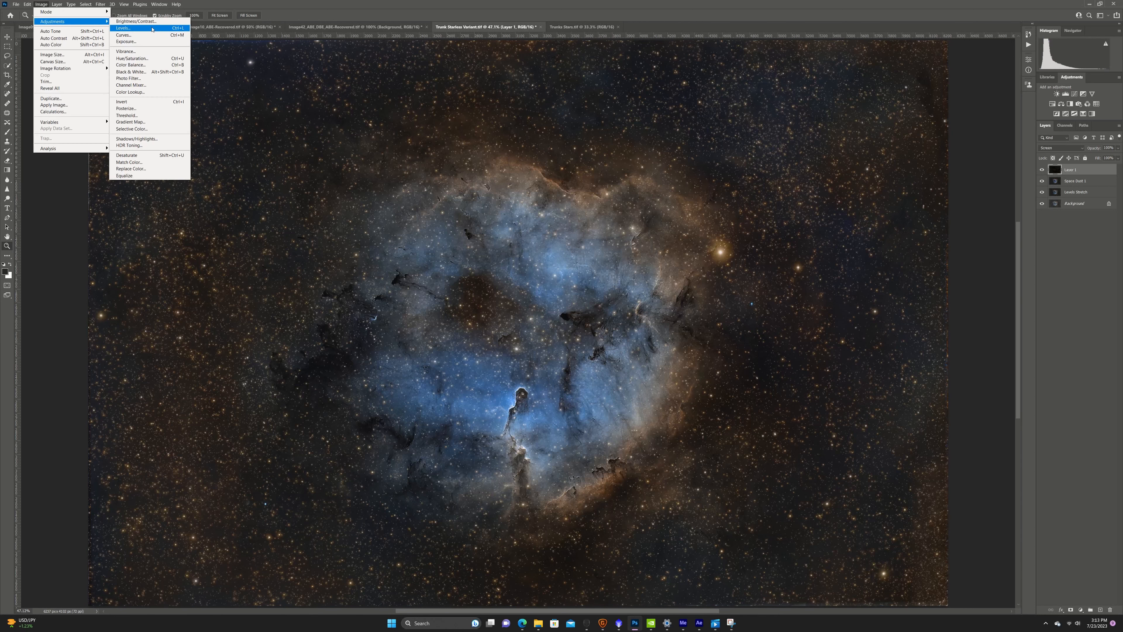
pyautogui.click(152, 29)
pyautogui.moveTo(851, 203); pyautogui.dragTo(846, 201)
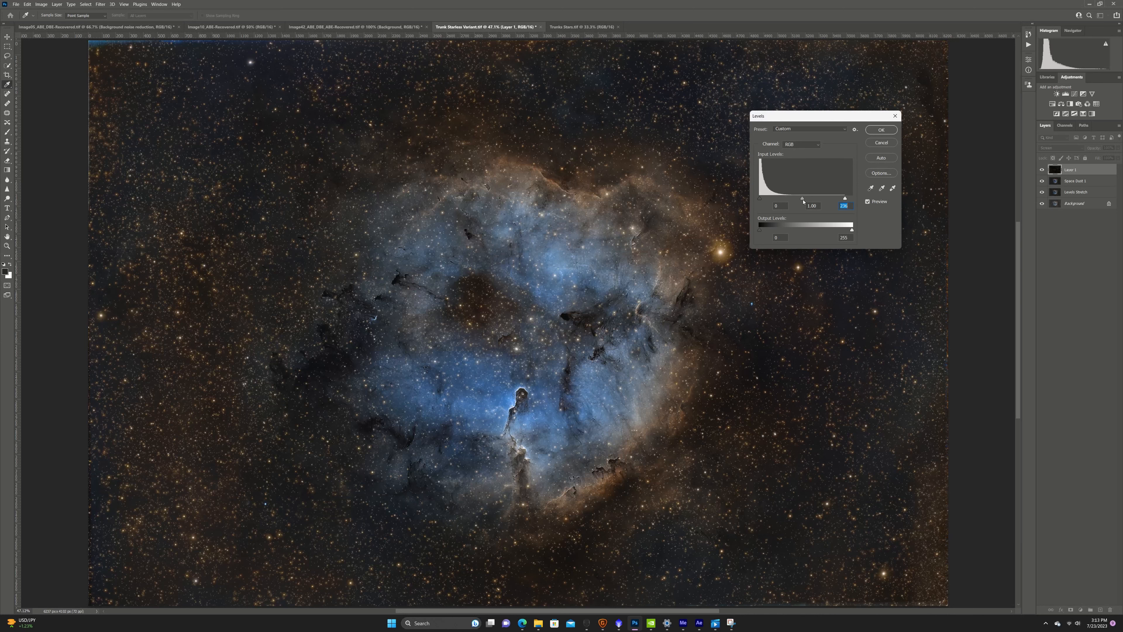
pyautogui.moveTo(803, 200); pyautogui.dragTo(815, 202)
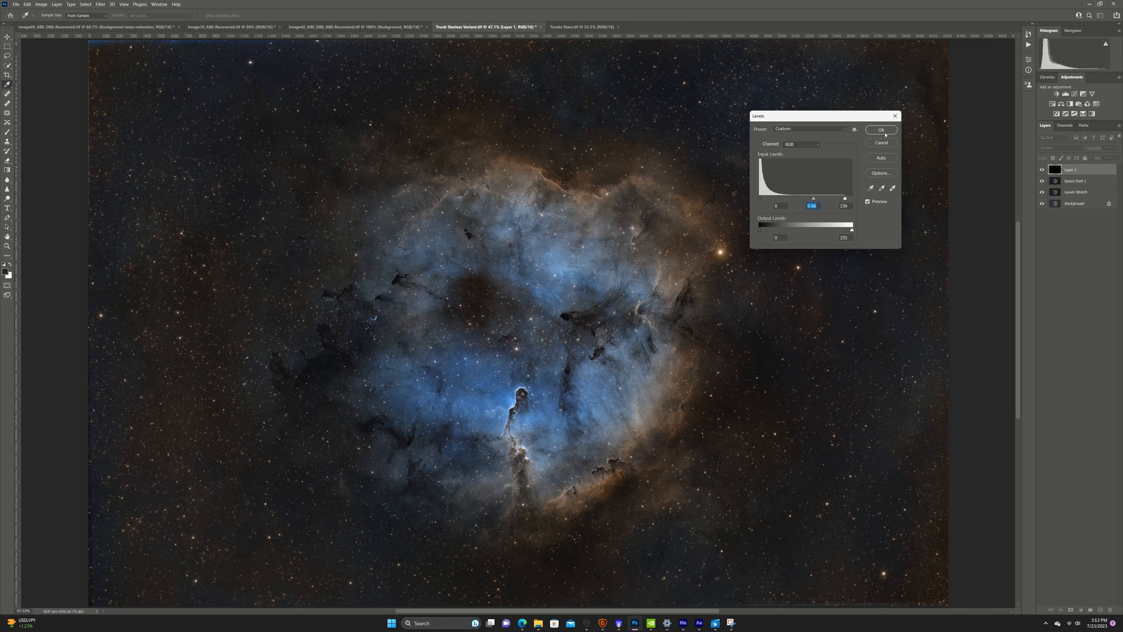
pyautogui.click(881, 130)
pyautogui.rightClick(1075, 170)
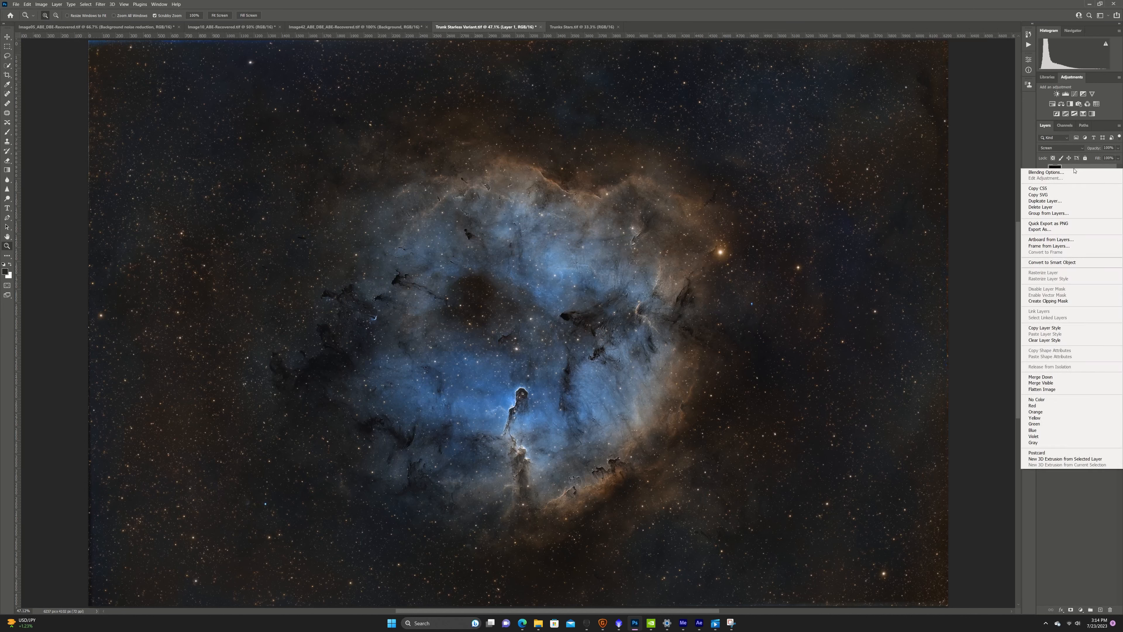
pyautogui.click(1068, 378)
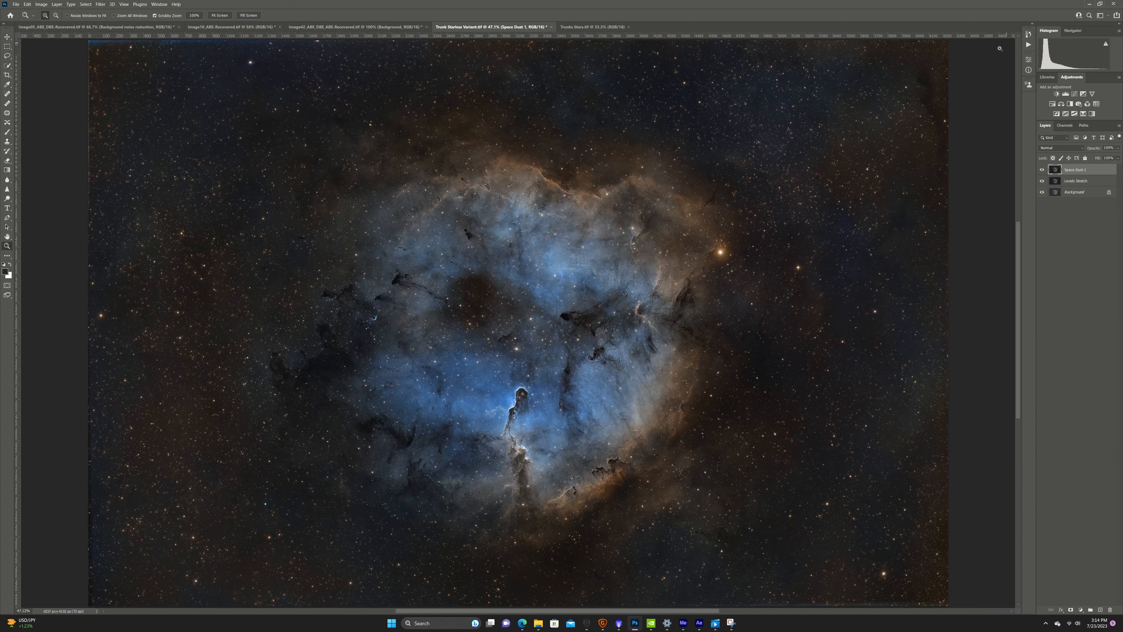
# Run the Sharpen Stars and Star Reduction Special actions on the merged nebula and stars image.
pyautogui.click(1028, 34)
pyautogui.click(965, 31)
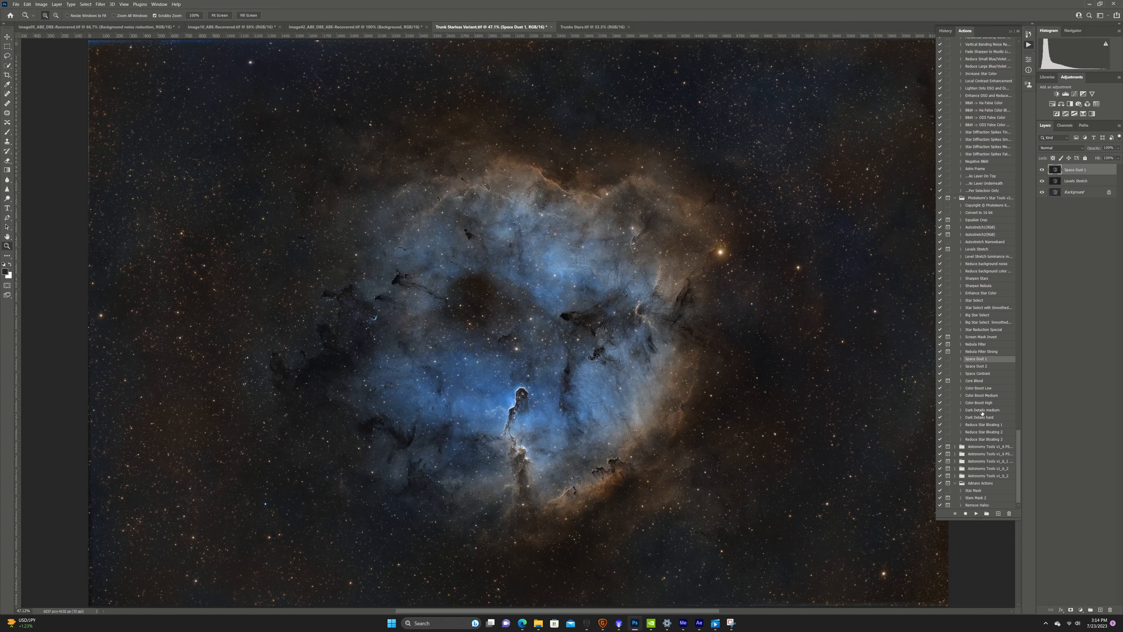
pyautogui.scroll(1, 995, 368)
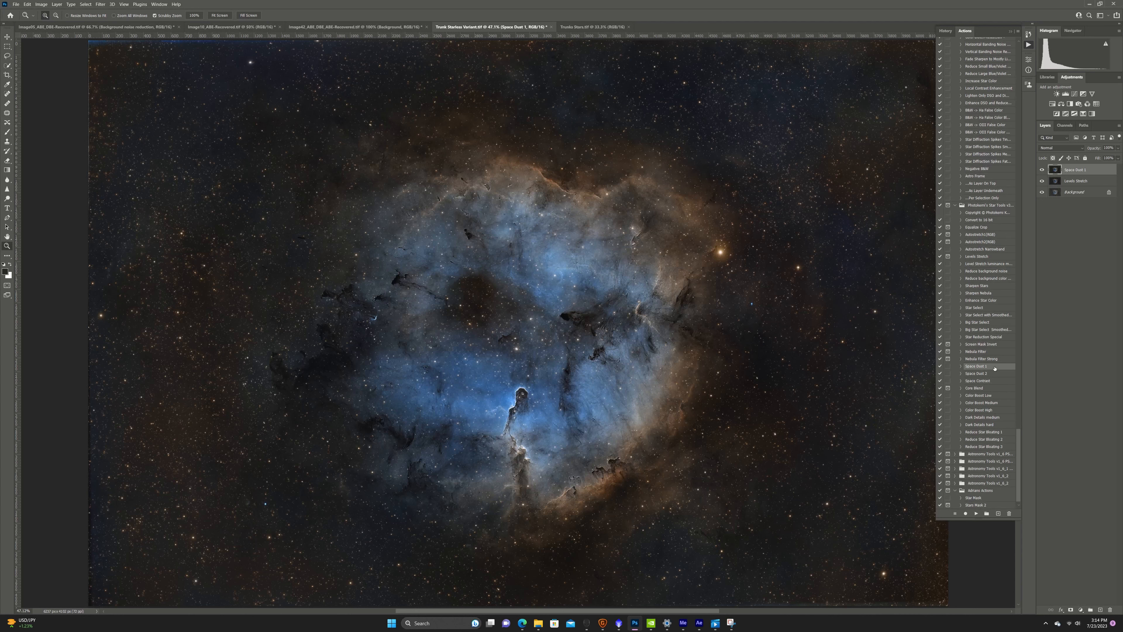
pyautogui.click(983, 287)
pyautogui.click(978, 513)
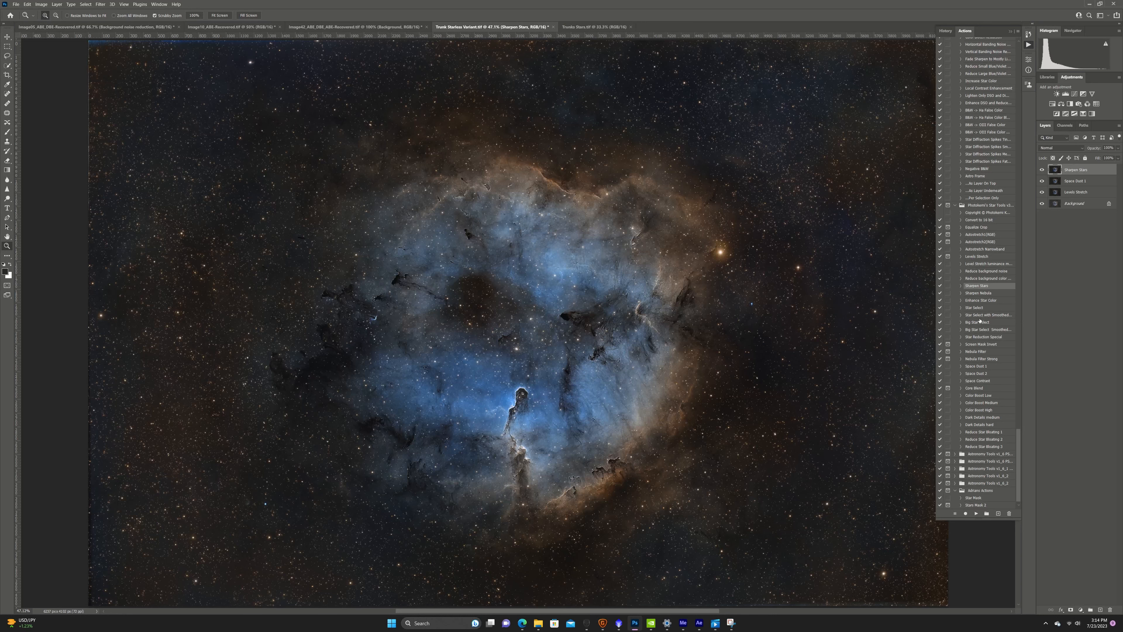
pyautogui.click(992, 338)
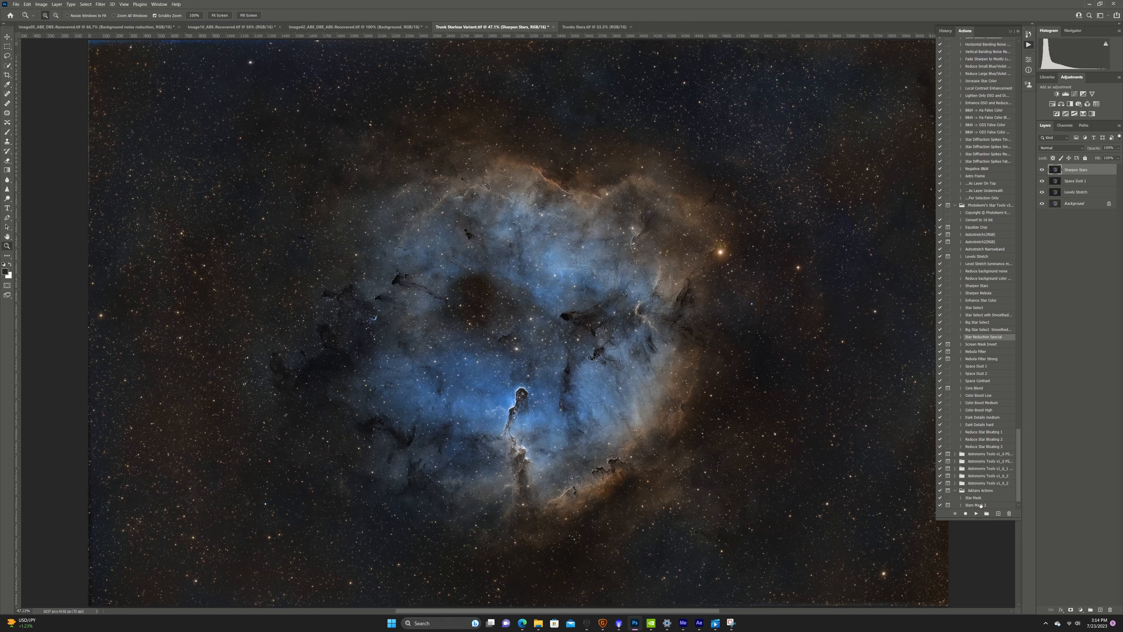
pyautogui.click(977, 513)
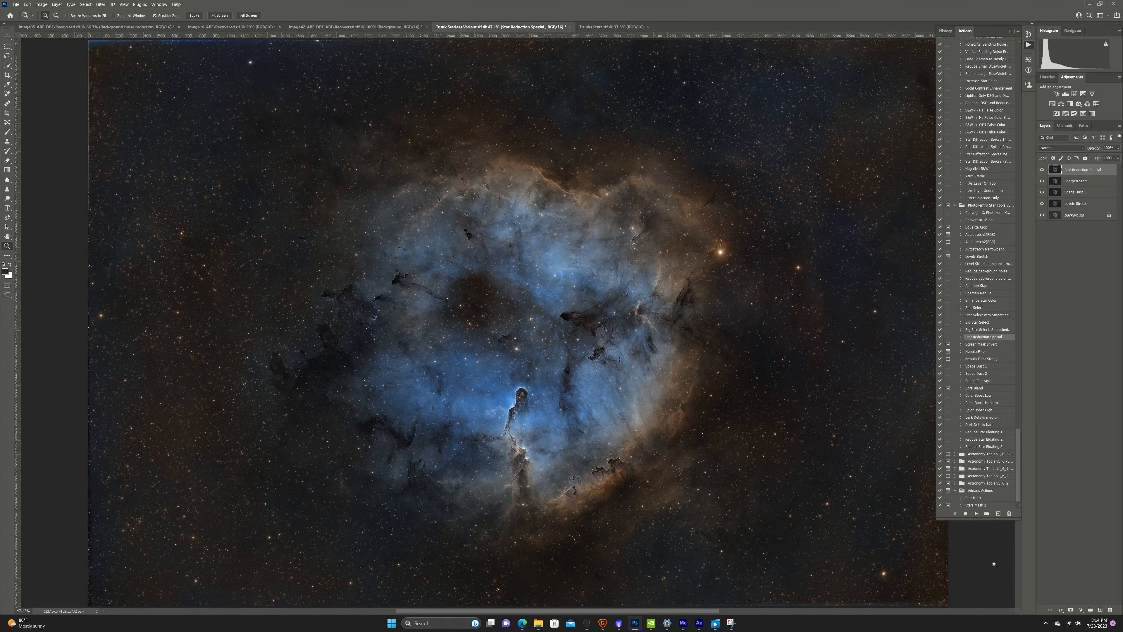
# Crop a thin strip off all four edges of the combined nebula image to remove the uneven border.
pyautogui.scroll(1, 1006, 545)
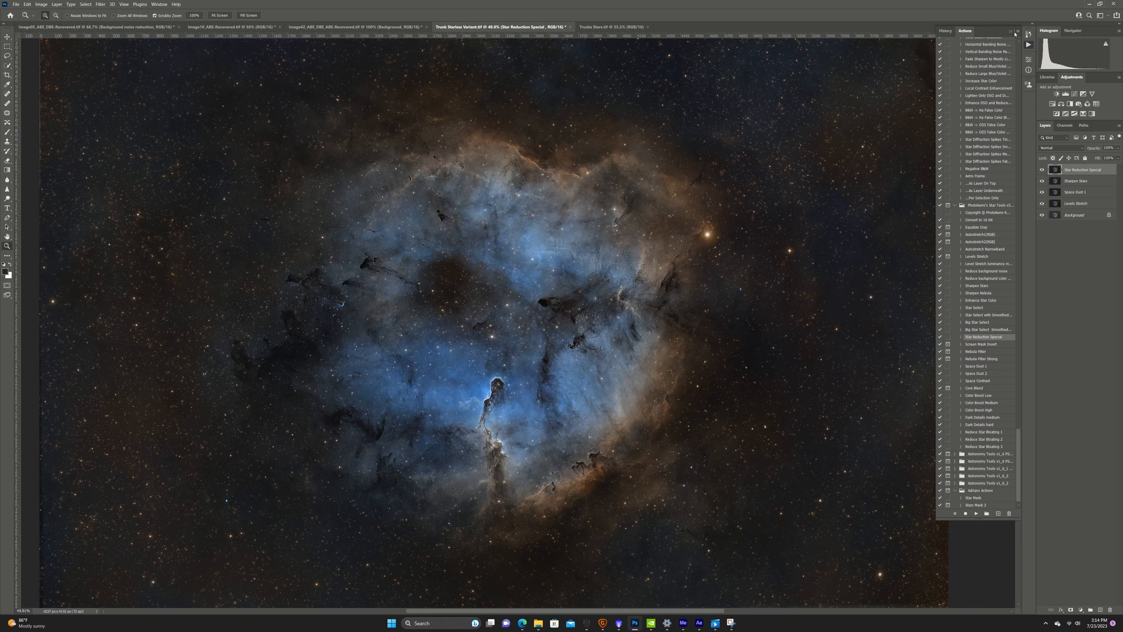
pyautogui.click(1013, 33)
pyautogui.click(219, 15)
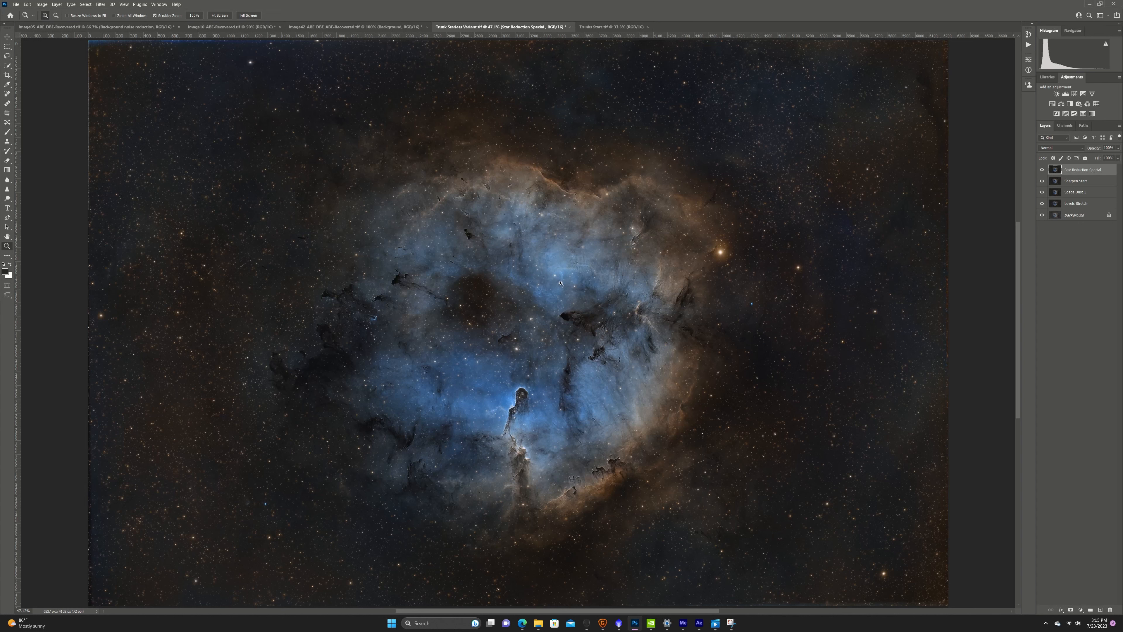
pyautogui.press('c')
pyautogui.moveTo(88, 41); pyautogui.dragTo(96, 48)
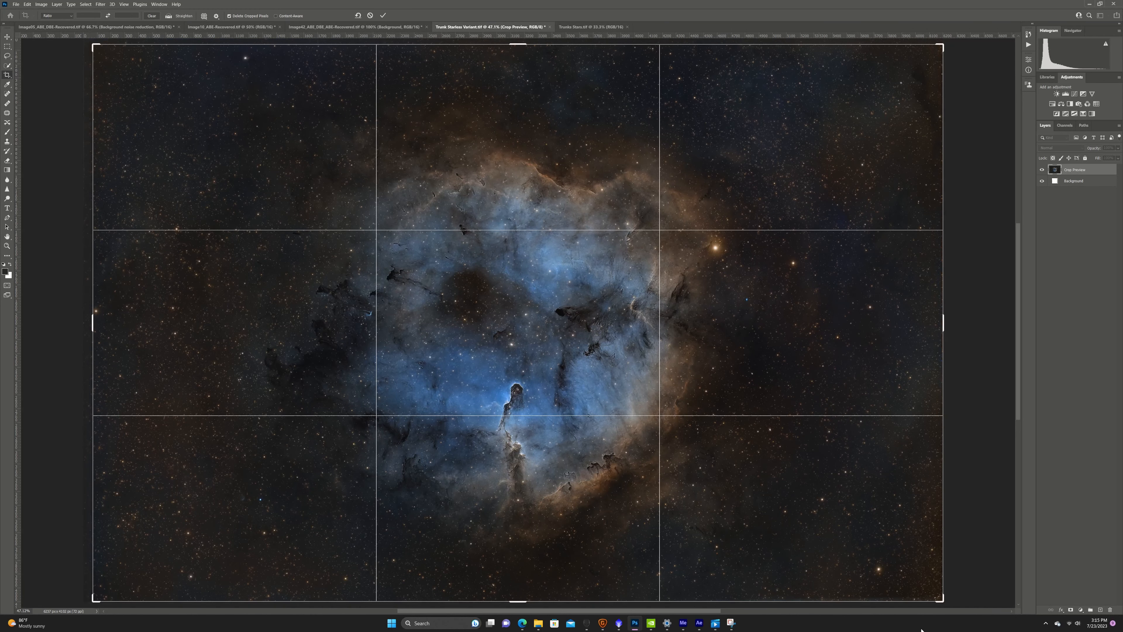
pyautogui.moveTo(943, 599); pyautogui.dragTo(939, 597)
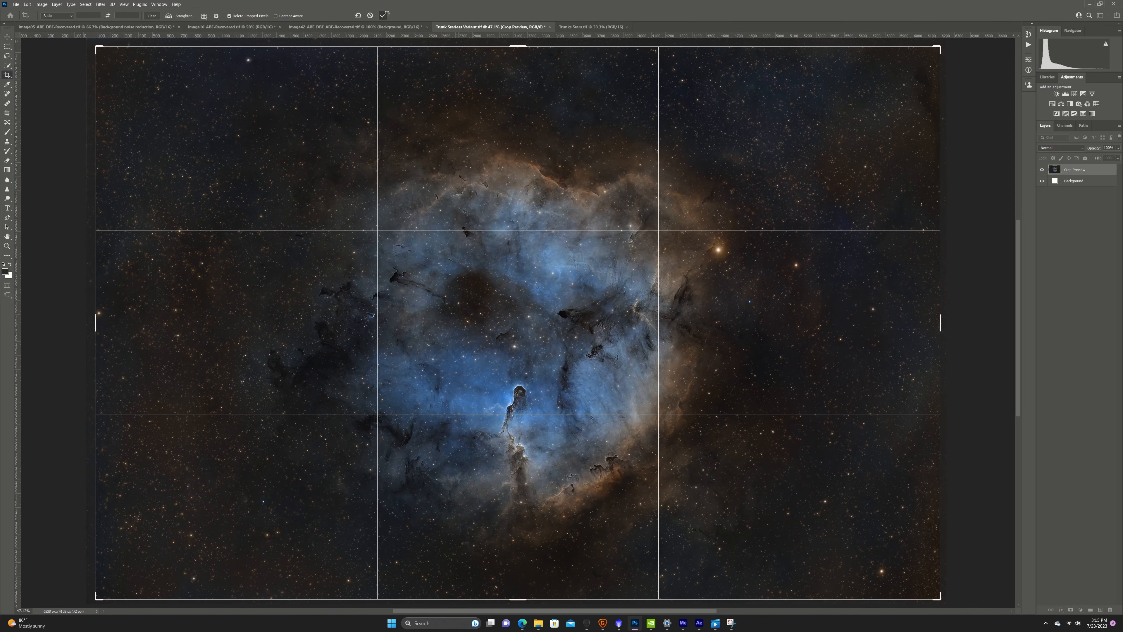
pyautogui.click(383, 15)
# Save the layered image on the computer's Desktop as the uncompressed TIFF Trunk Starless FINAL Variant.tif.
pyautogui.click(16, 4)
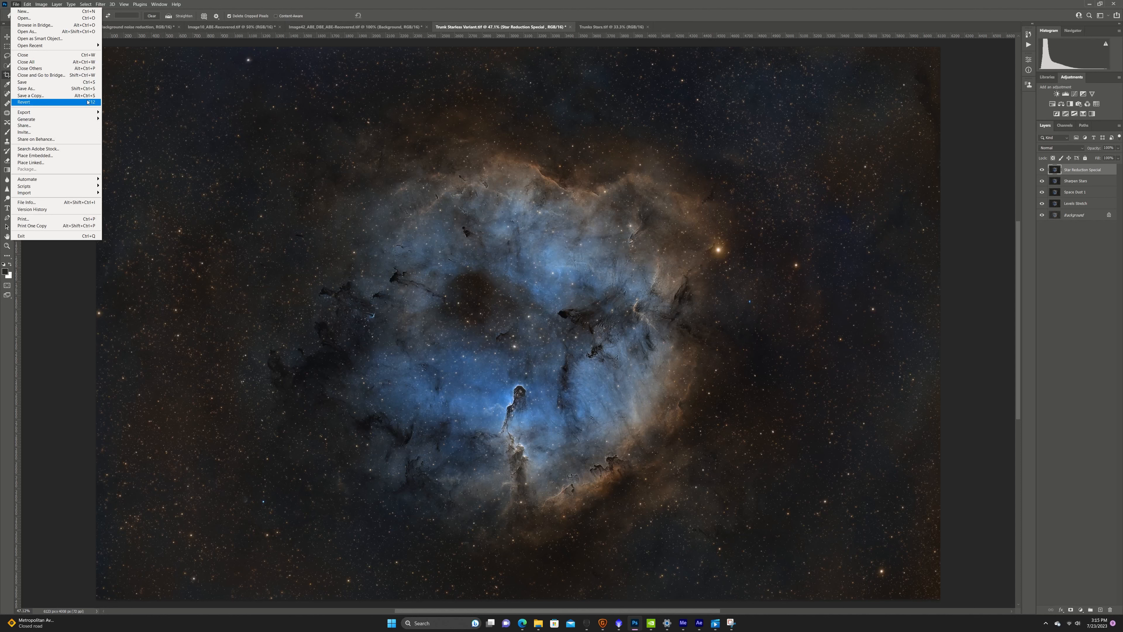
pyautogui.click(39, 89)
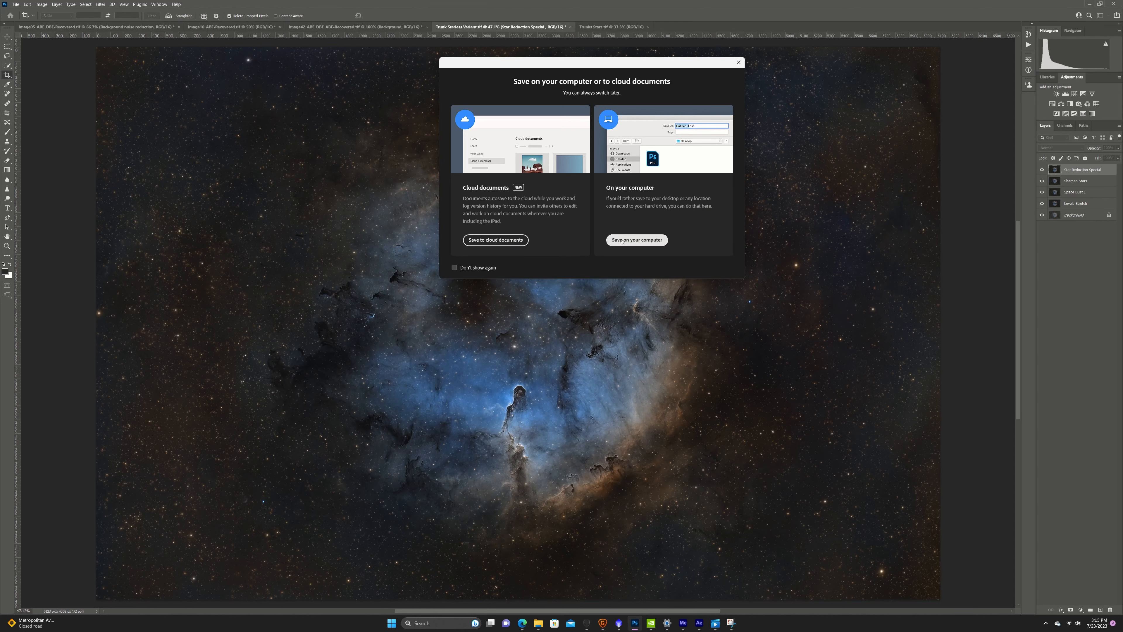
pyautogui.click(637, 240)
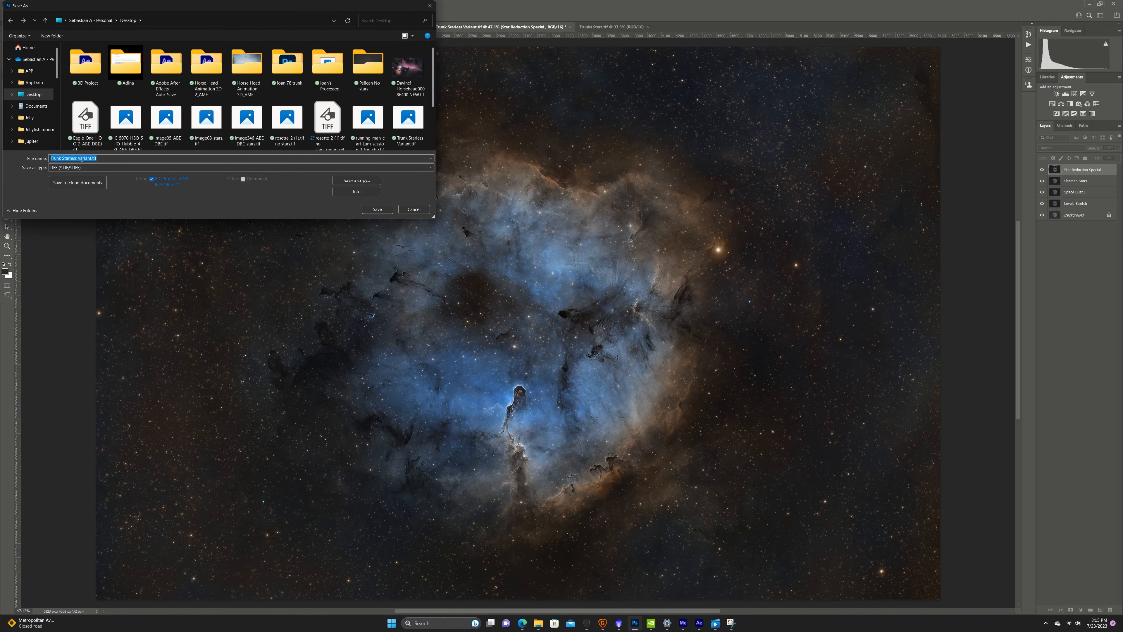
pyautogui.click(79, 158)
pyautogui.write('FINAL')
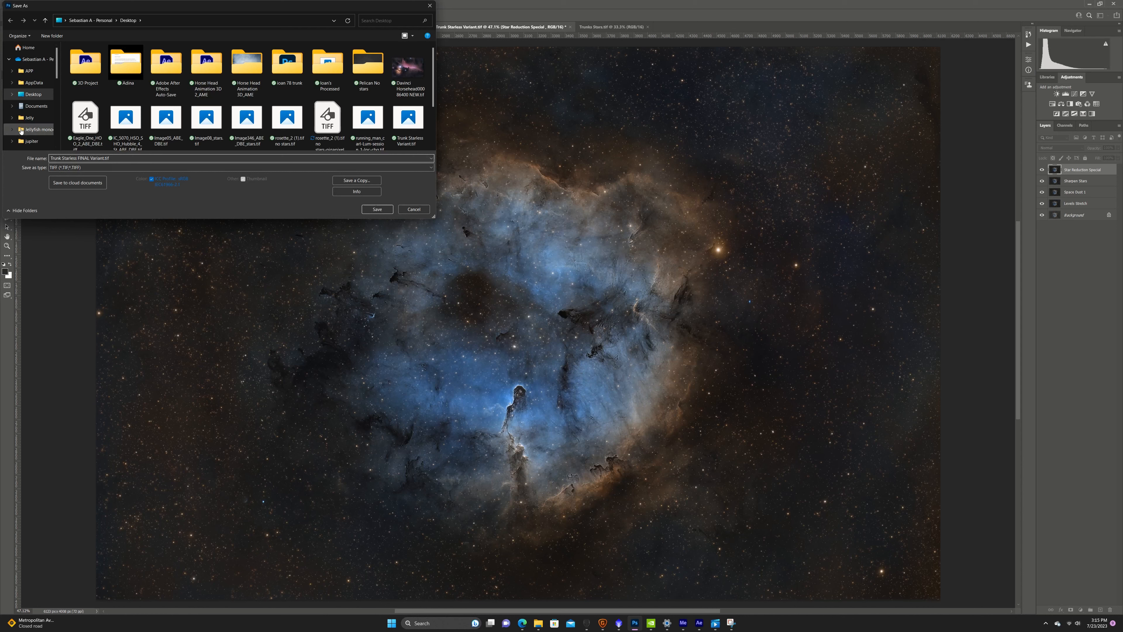
pyautogui.click(376, 210)
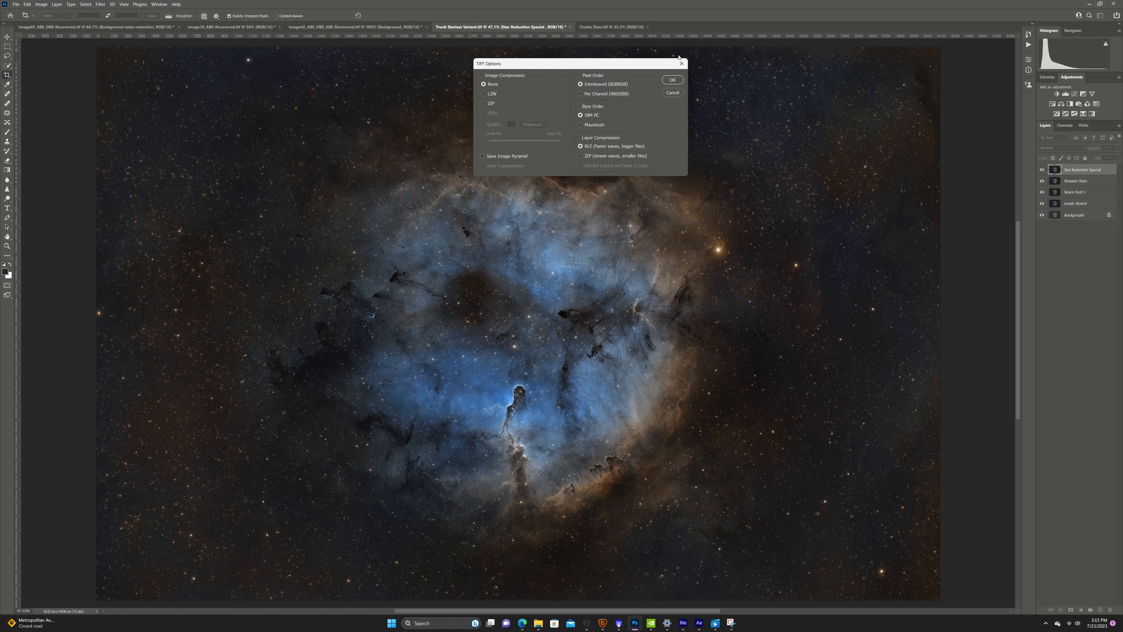
pyautogui.click(674, 80)
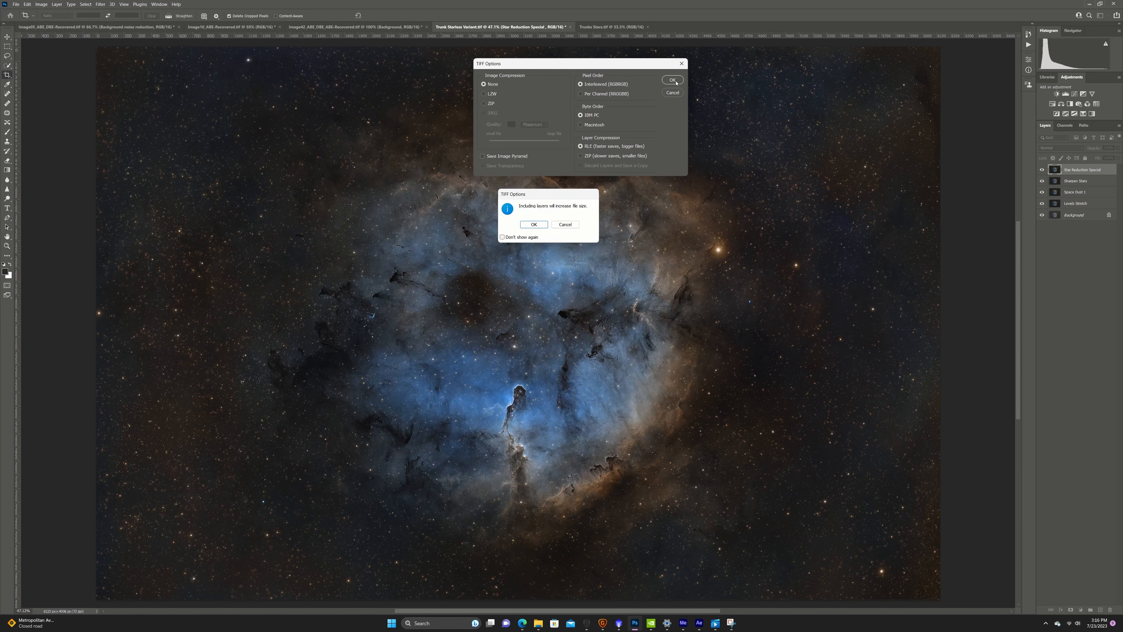
pyautogui.click(534, 224)
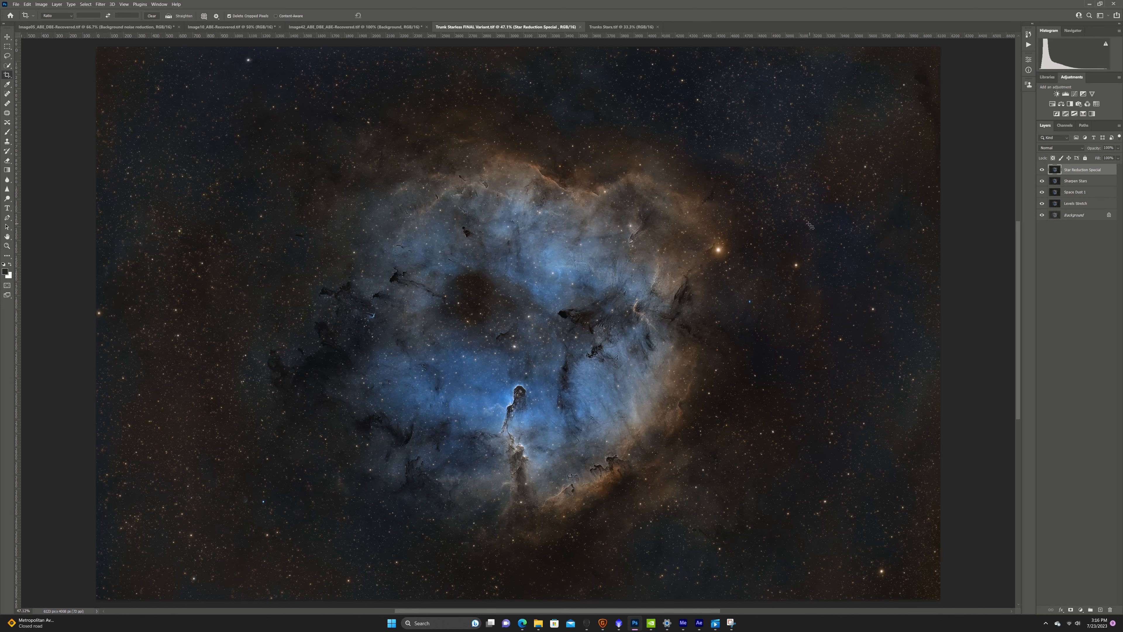
# Compare the finished Trunk Starless FINAL Variant image with the other open starless nebula versions.
pyautogui.click(336, 27)
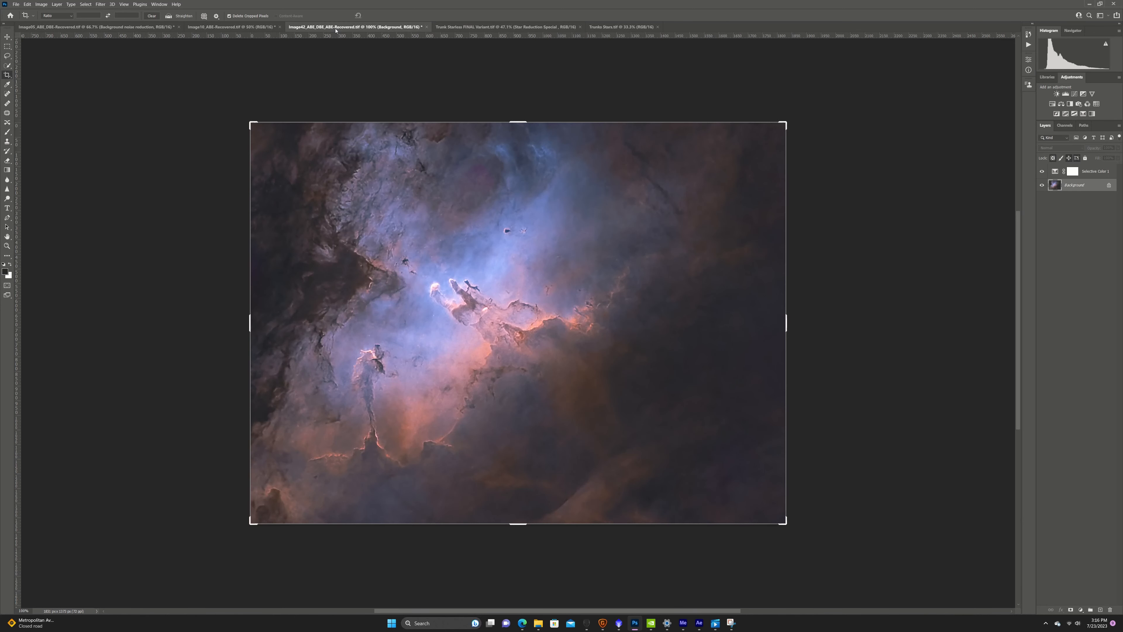
pyautogui.click(508, 28)
pyautogui.click(231, 27)
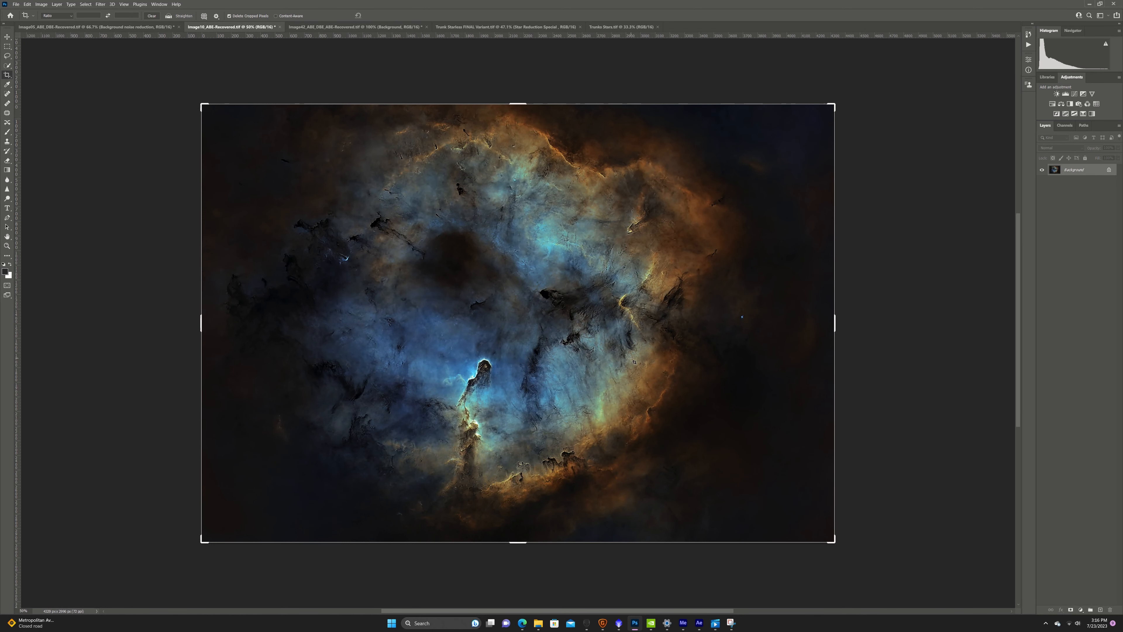
pyautogui.click(129, 27)
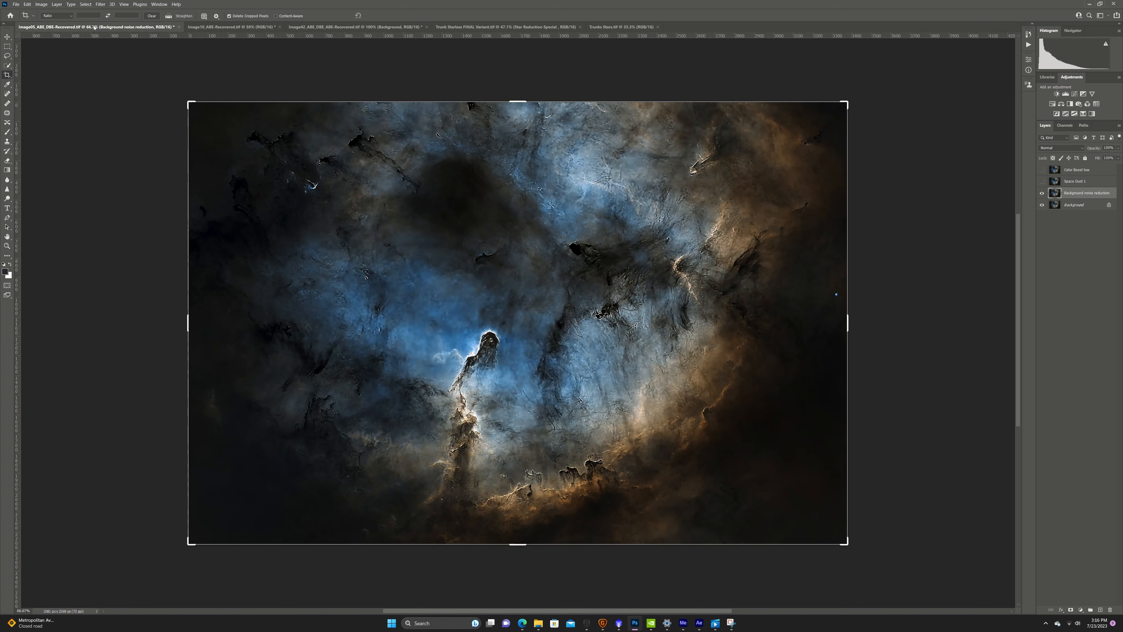
pyautogui.click(217, 27)
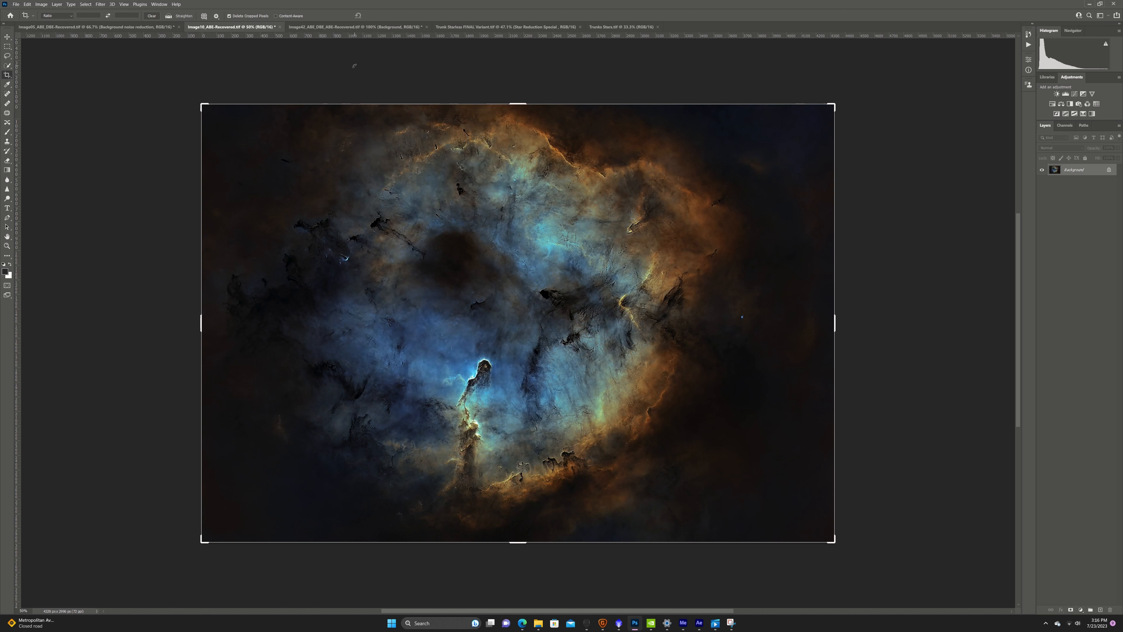
pyautogui.click(88, 27)
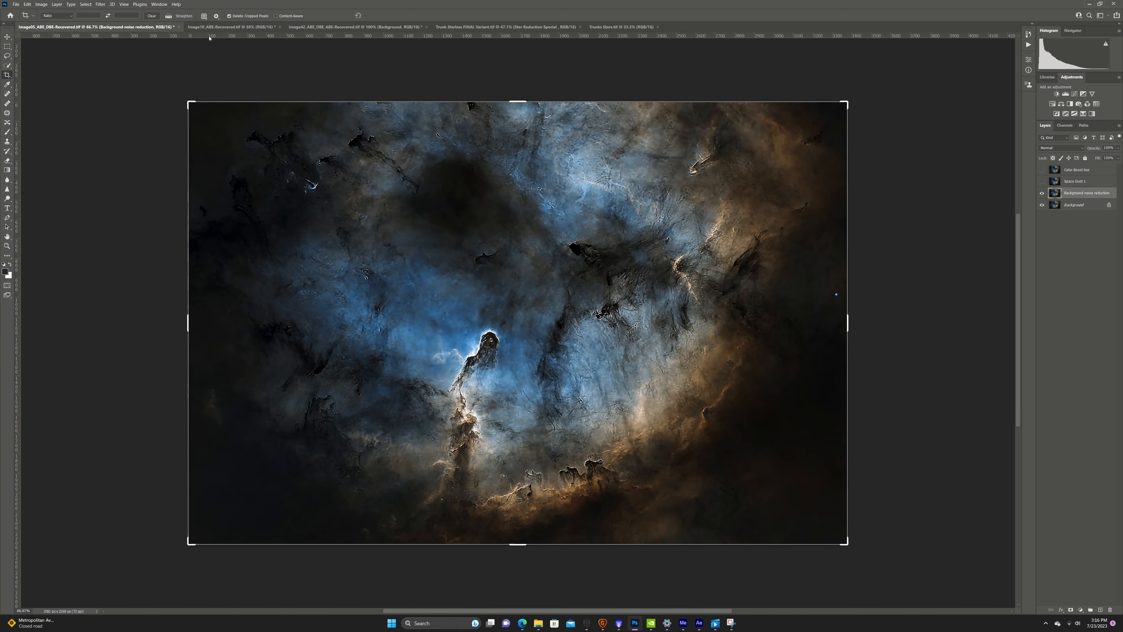
pyautogui.click(228, 27)
pyautogui.click(365, 27)
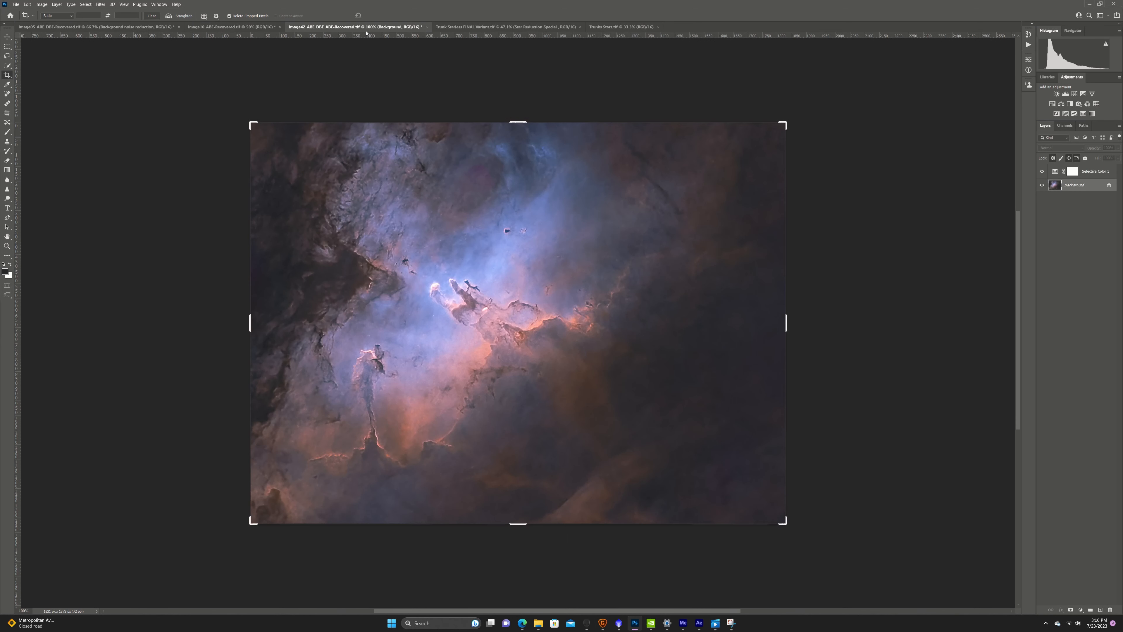
pyautogui.click(460, 27)
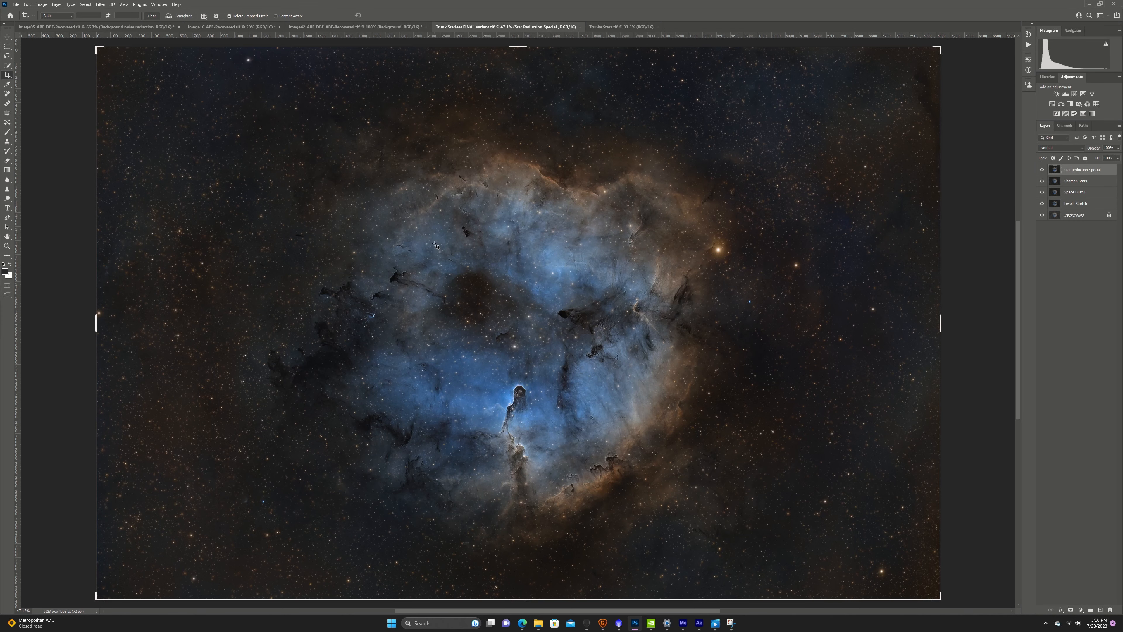
pyautogui.click(112, 27)
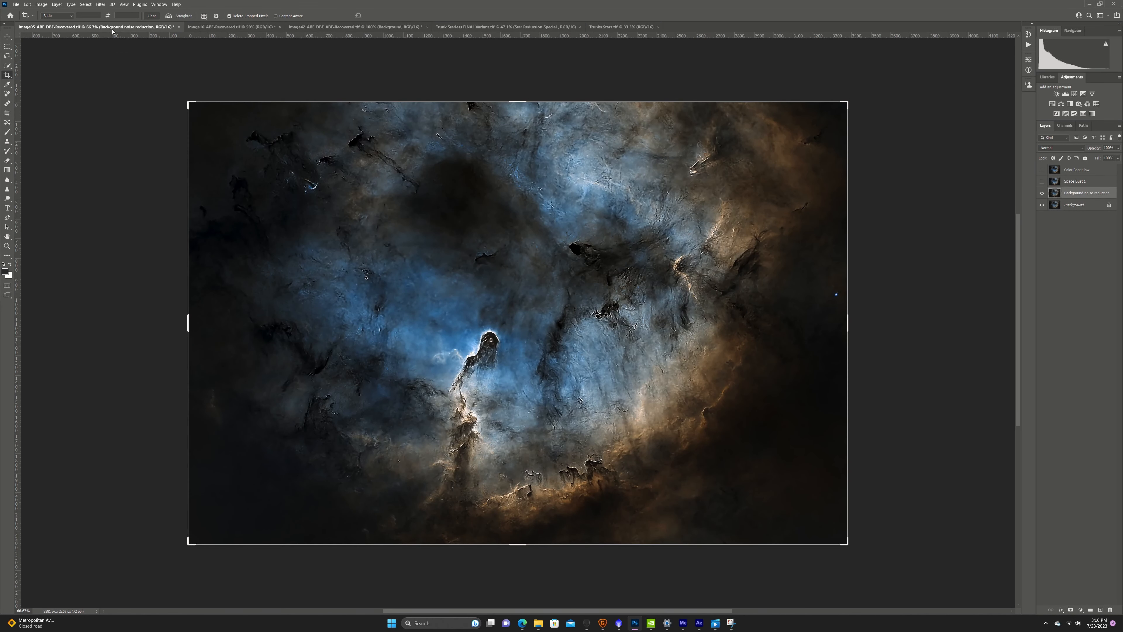
pyautogui.click(231, 27)
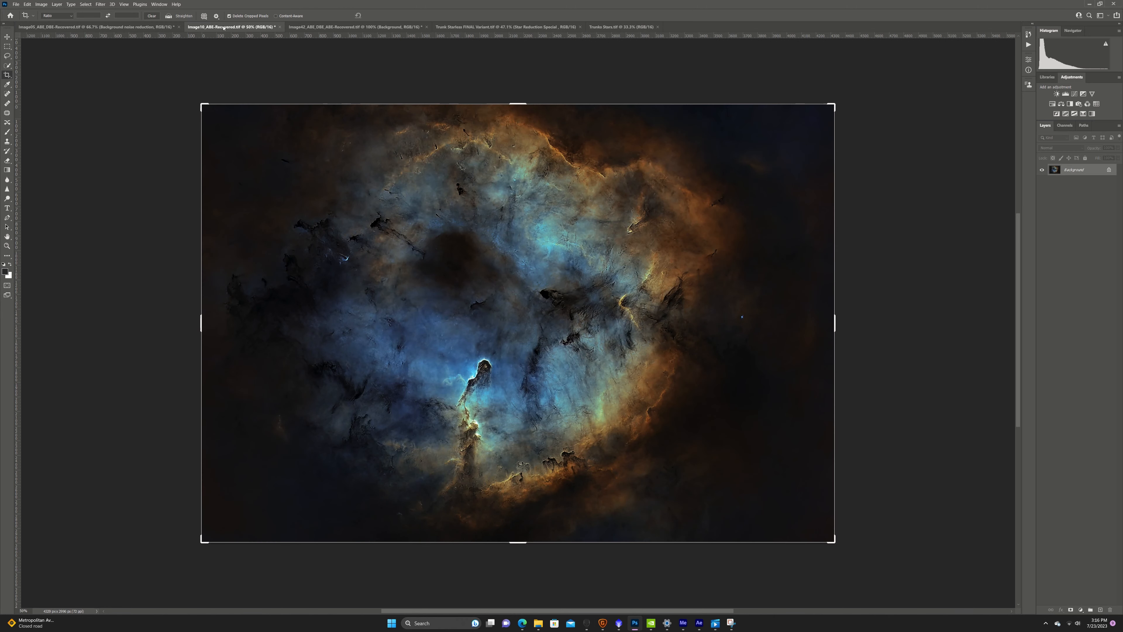
pyautogui.click(505, 27)
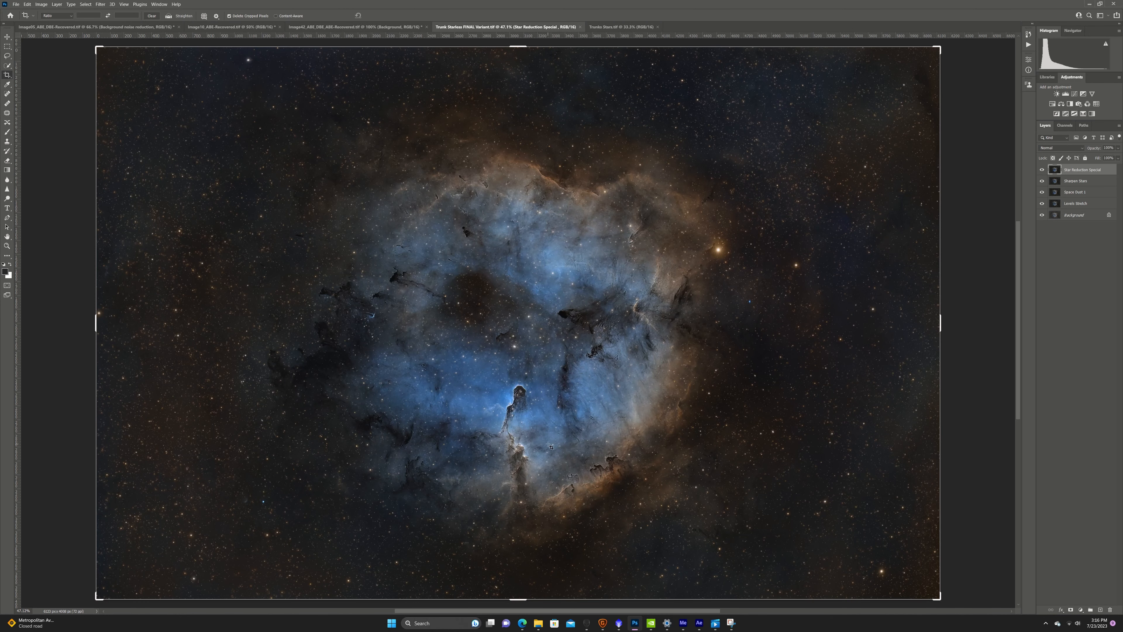
pyautogui.click(219, 27)
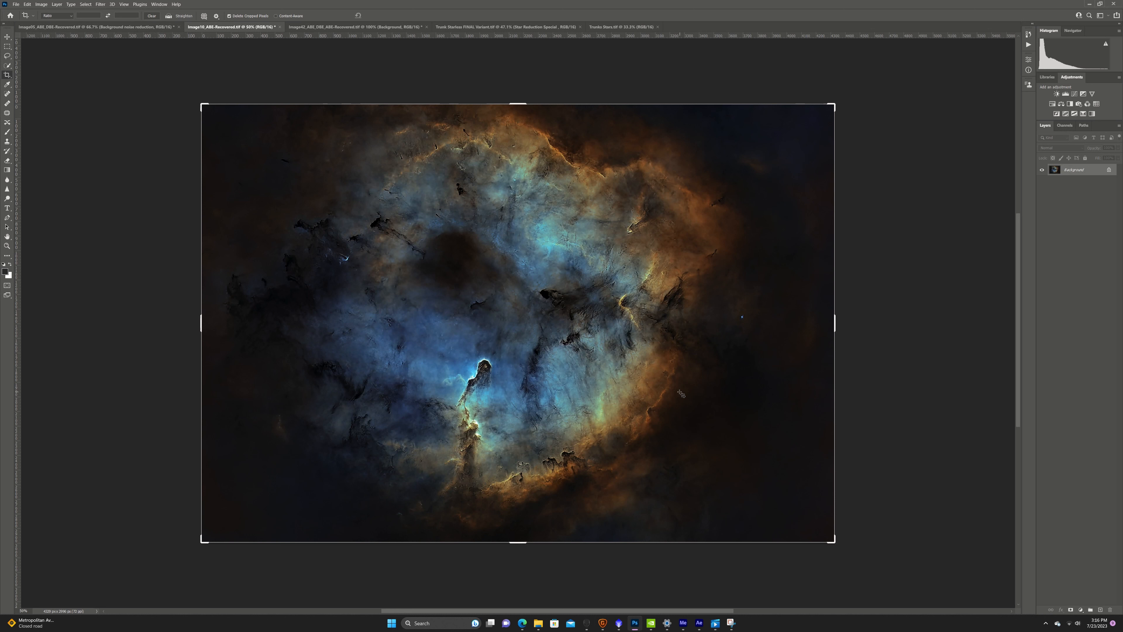
pyautogui.click(478, 27)
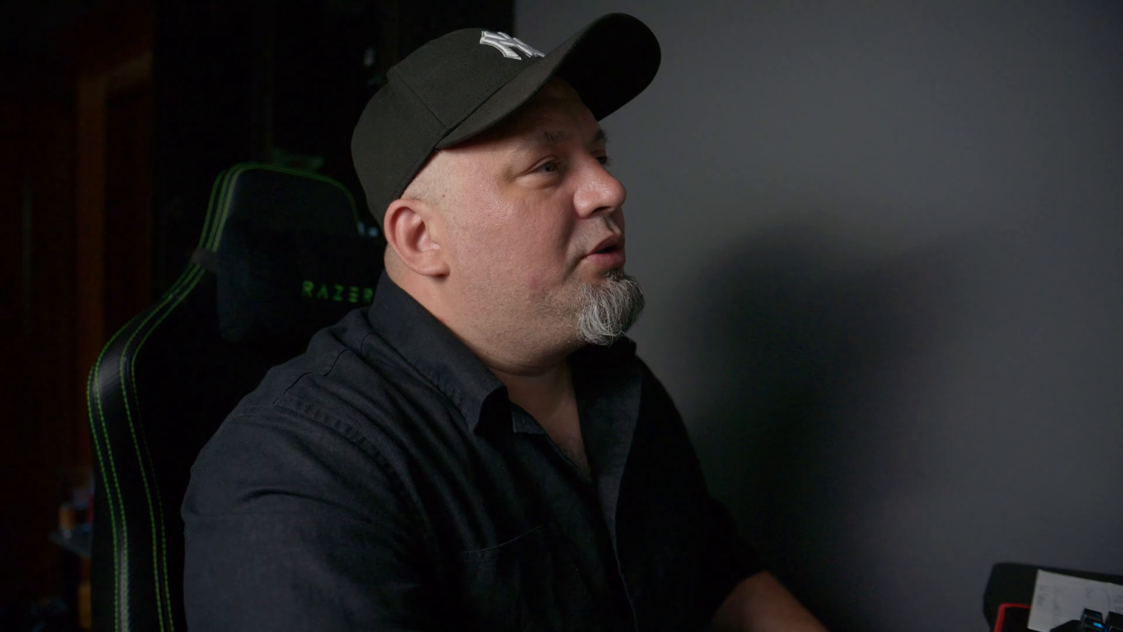